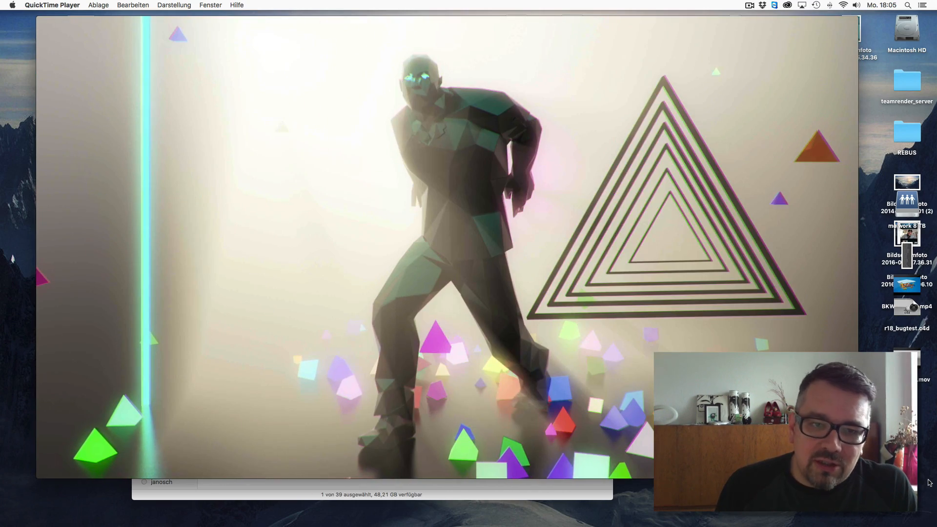
- Preview the house_dancing_01_h264.mov and mixamo_jump_01.mov renders in the out folder with Quick Look
click(42, 21)
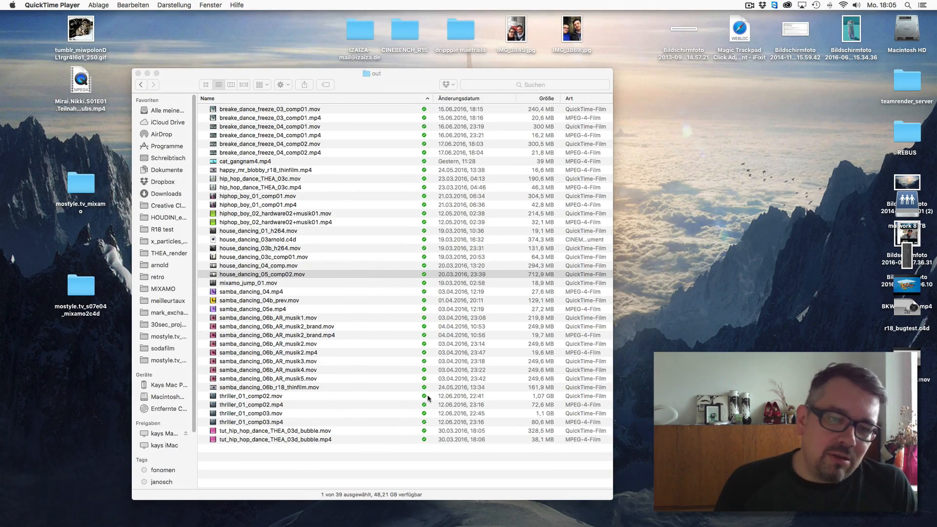
click(299, 467)
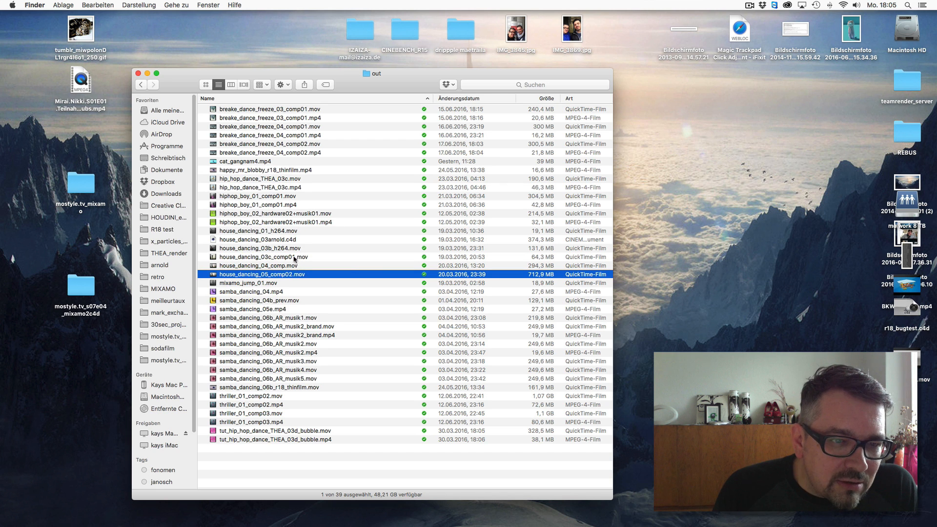
click(296, 231)
key(space)
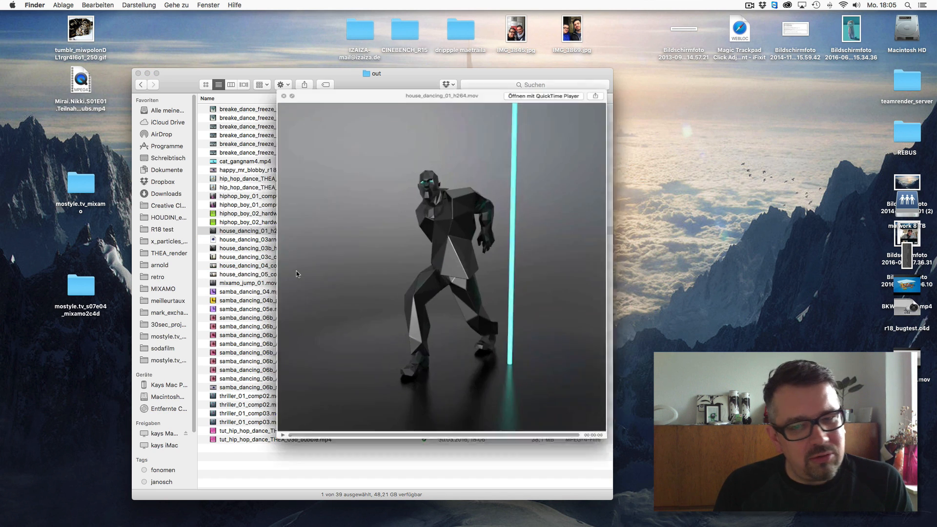
key(space)
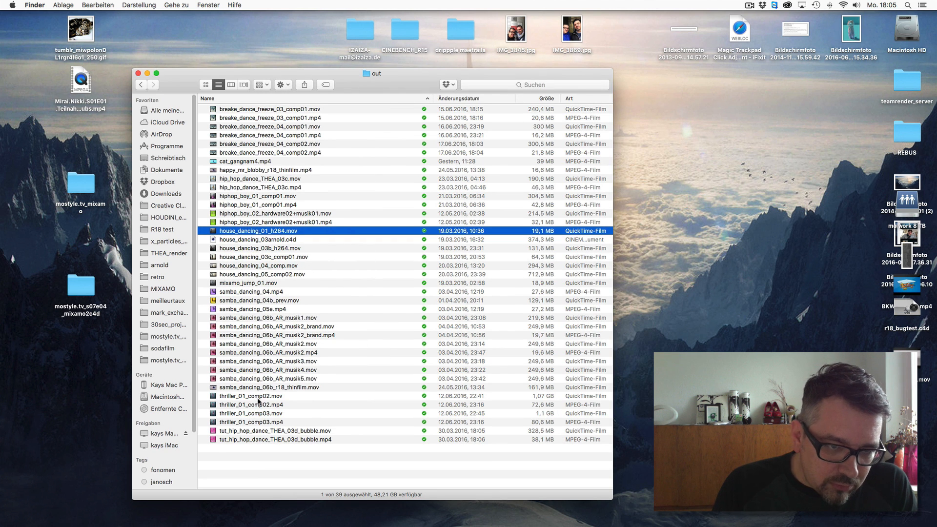
click(264, 284)
key(space)
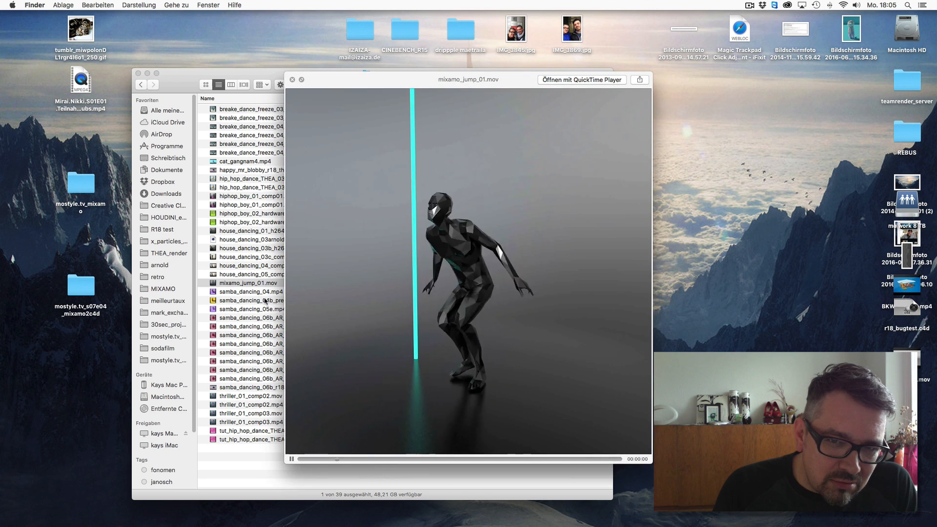
key(space)
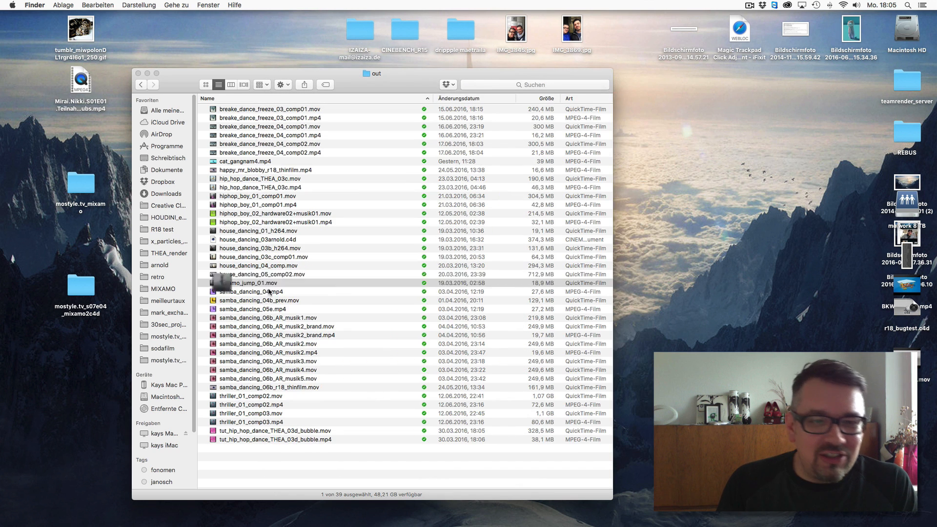
- Preview house_dancing_01_h264.mov, hiphop_boy_01_comp01.mp4 and hip_hop_dance_THEA_03c.mov with Quick Look
click(256, 232)
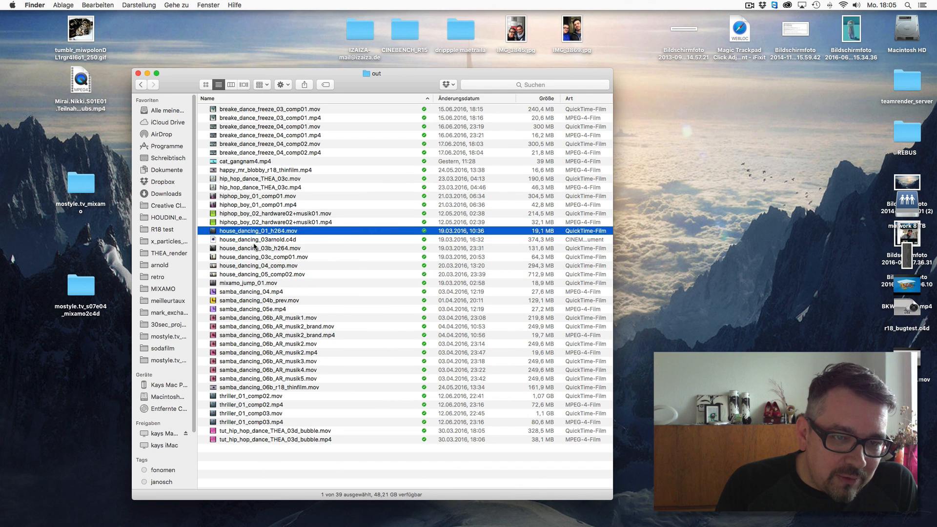
key(space)
key(space)
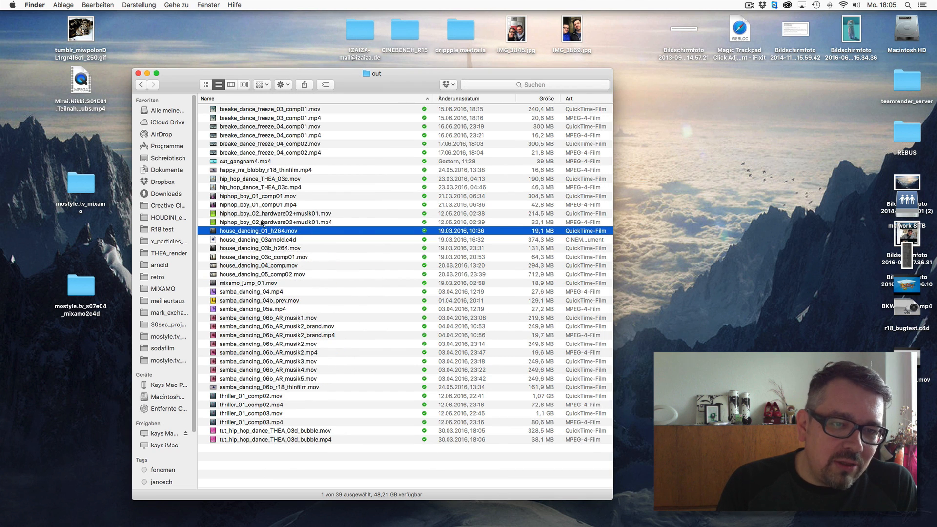
click(266, 206)
key(space)
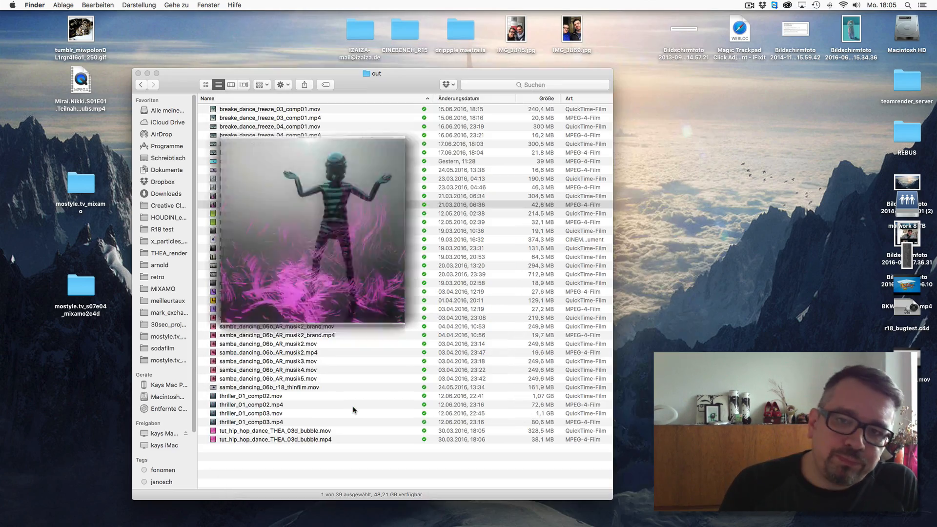
key(space)
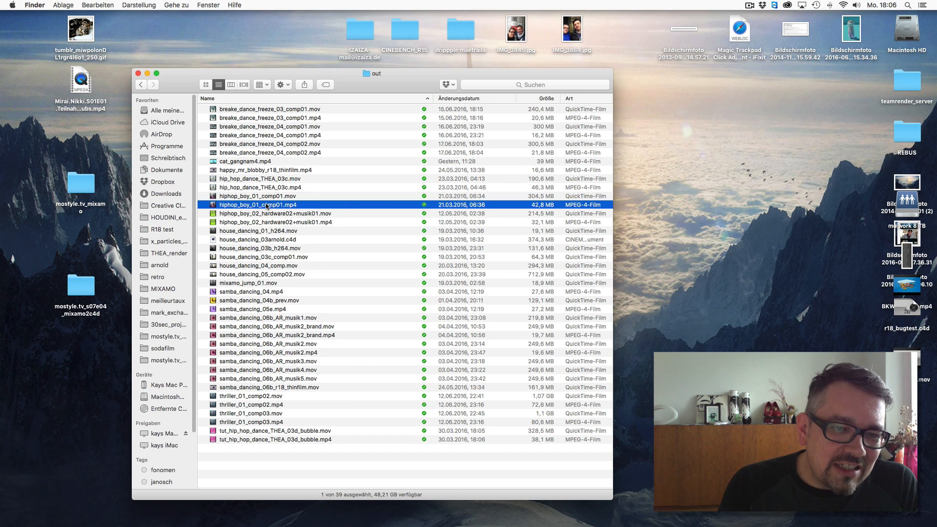
click(274, 180)
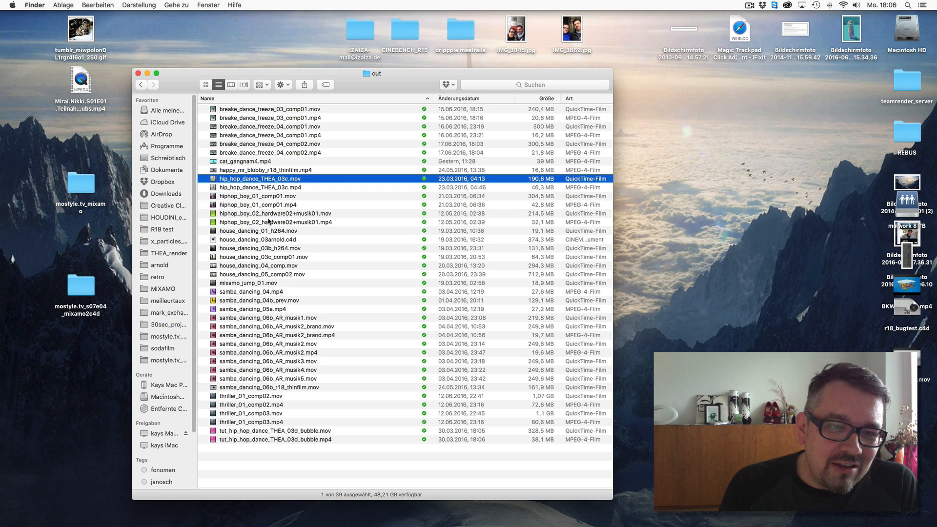
key(space)
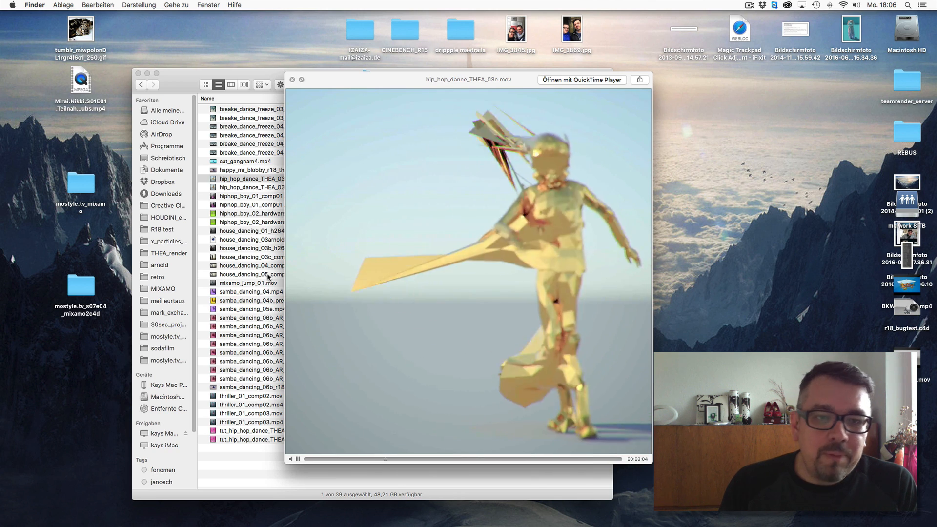
key(space)
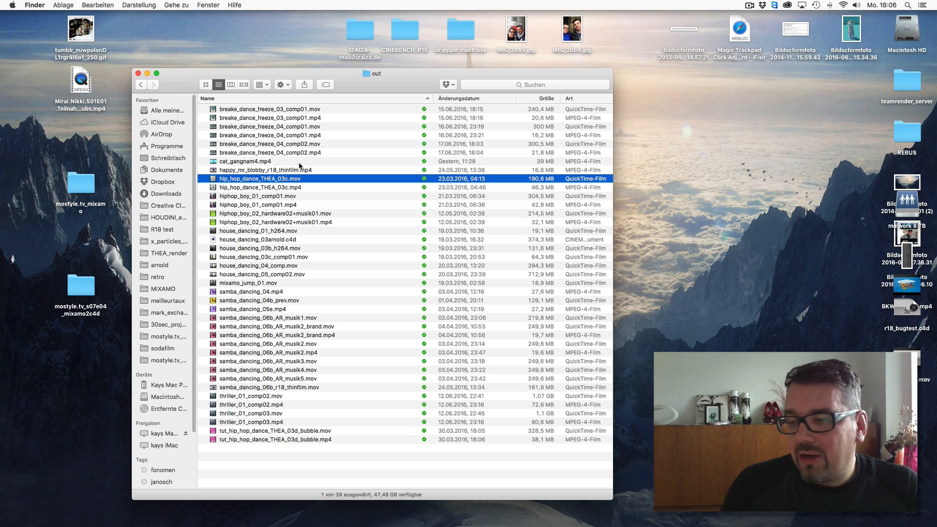
- Rearrange the desktop icons along the screen edge, moving them up and inward away from the webcam area
drag(907, 359, 902, 399)
drag(902, 305, 901, 338)
drag(909, 257, 867, 251)
drag(905, 203, 859, 169)
- Preview breake_dance_freeze_04_comp02.mp4 with Quick Look at a lower volume, then close the preview
click(303, 472)
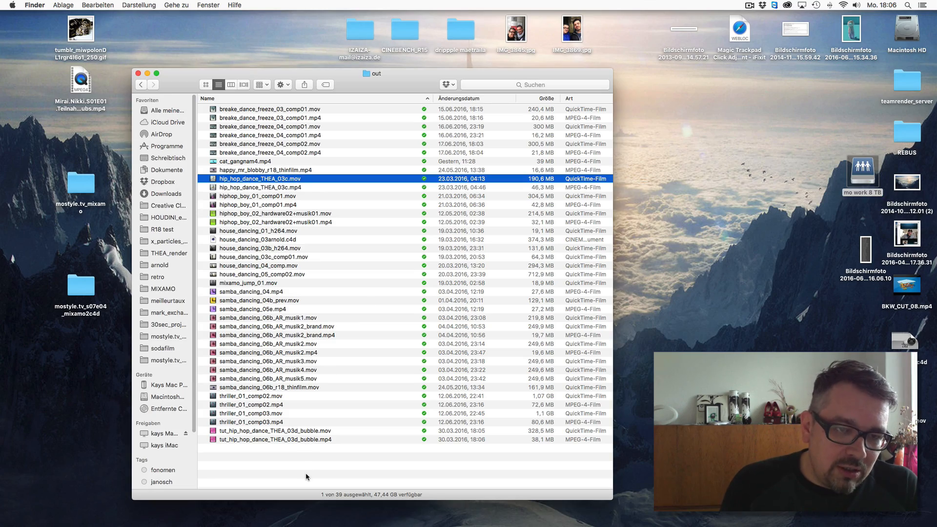
click(288, 153)
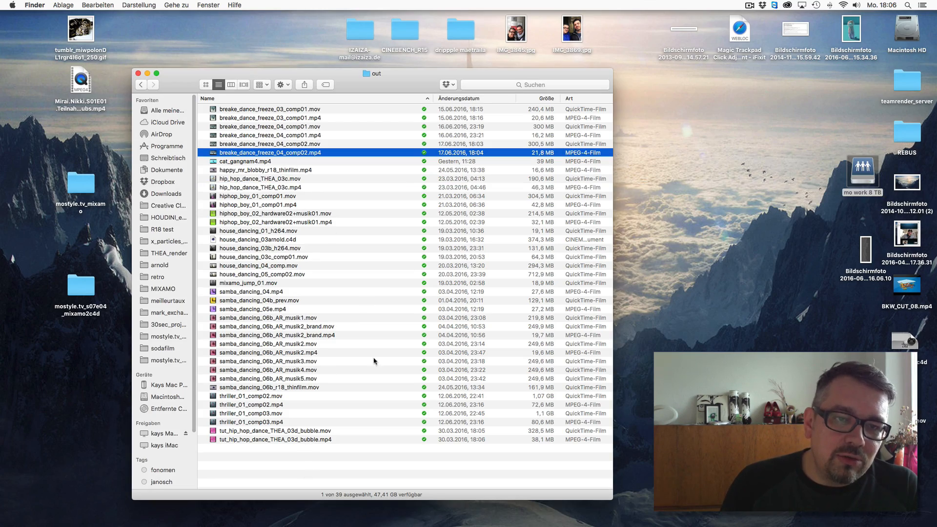
key(space)
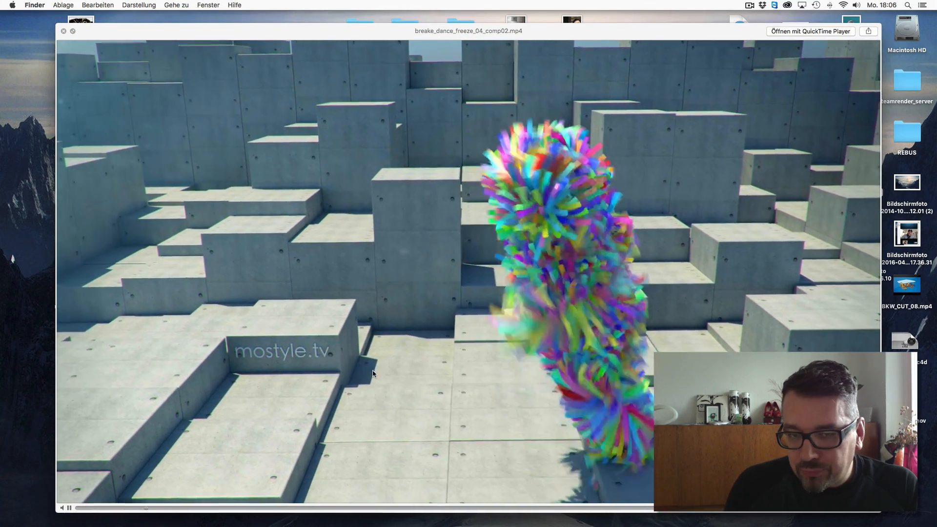
key(XF86AudioLowerVolume)
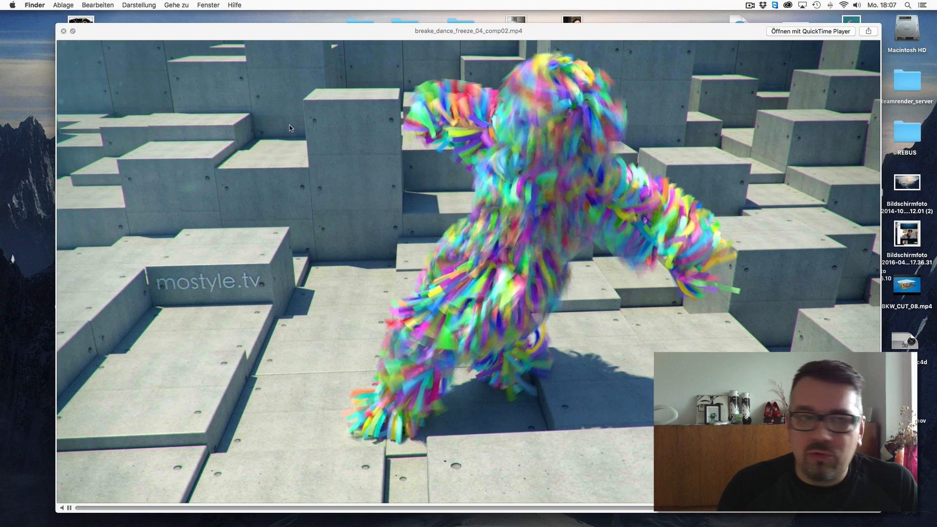
click(63, 31)
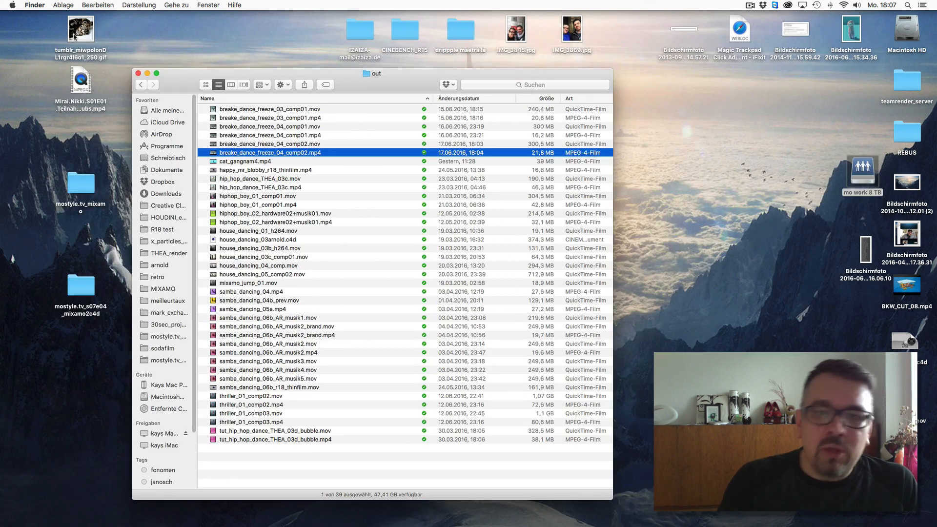
- Preview samba_dancing_06b_AR_musik5.mov with Quick Look
click(303, 378)
key(space)
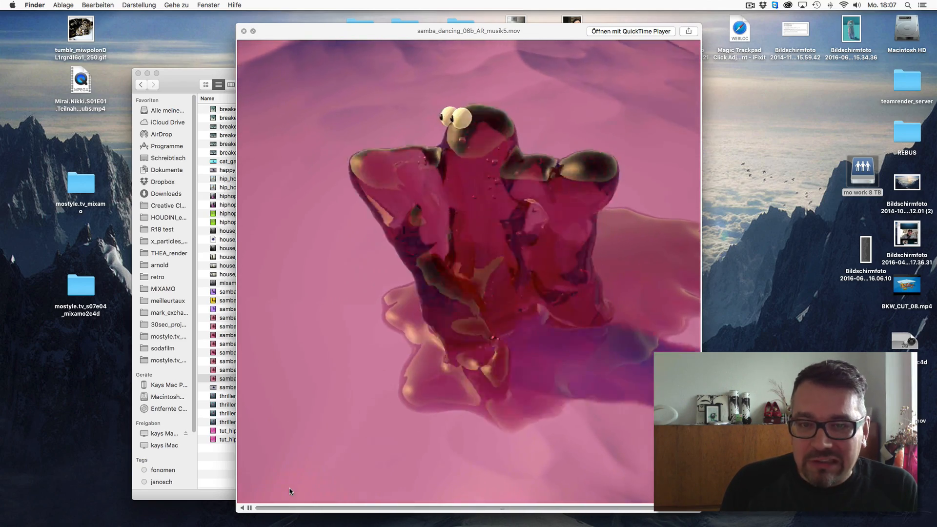
key(space)
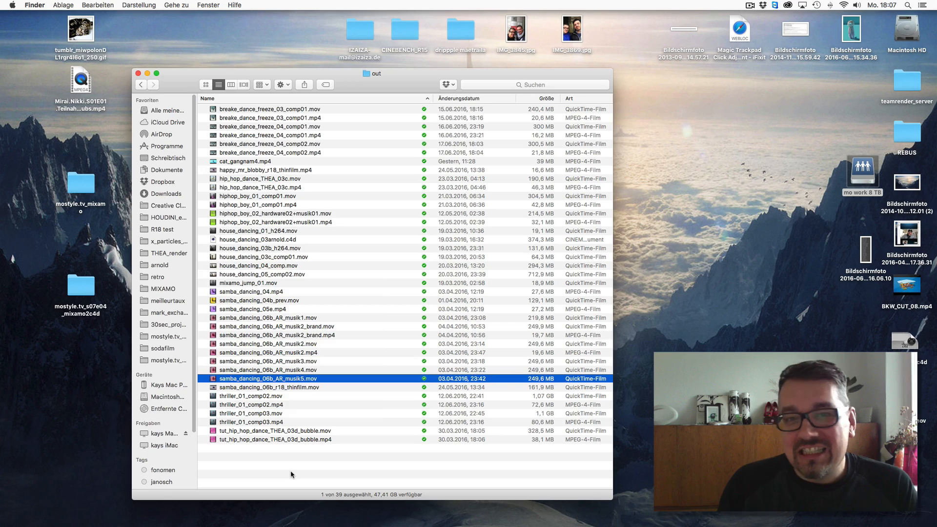
key(space)
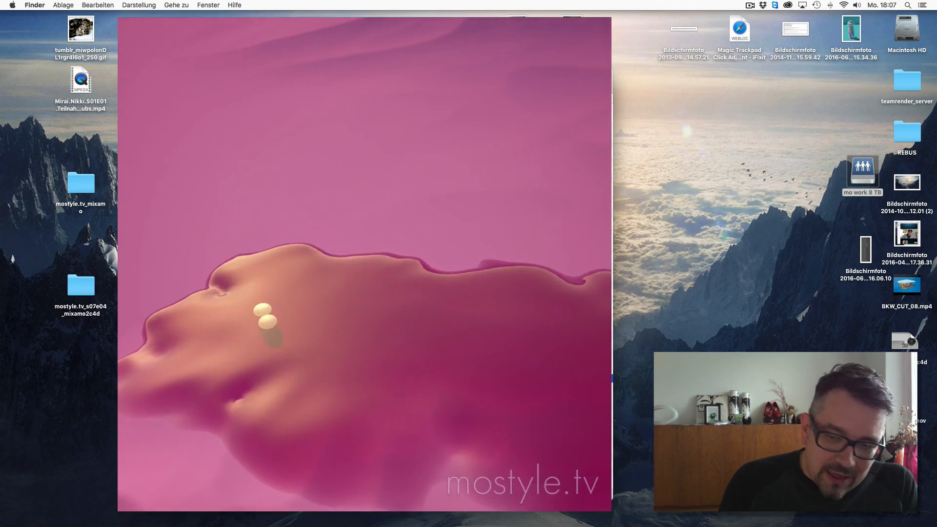
key(space)
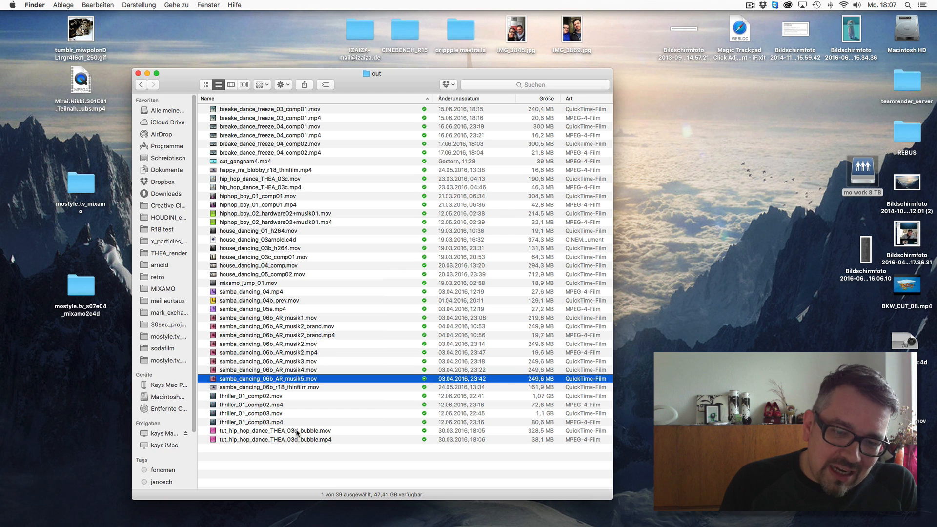
- Open tut_hip_hop_dance_THEA_03d_bubble.mov in QuickTime Player, lower the volume, play and scrub it, then close it
double_click(297, 431)
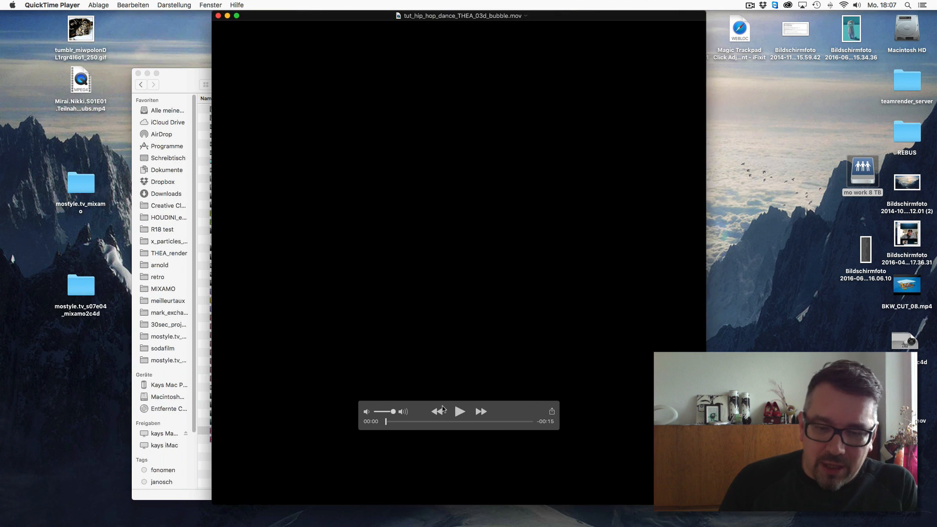
drag(386, 422, 413, 430)
click(388, 422)
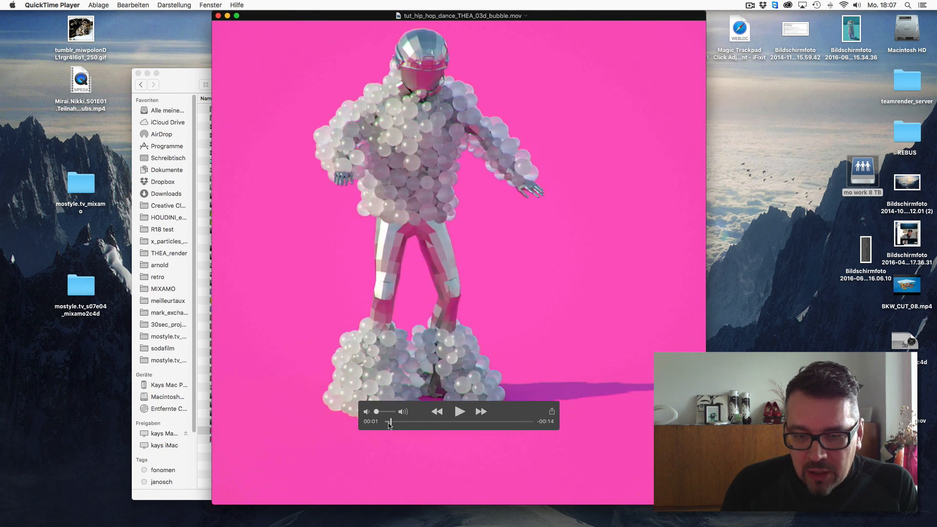
click(459, 412)
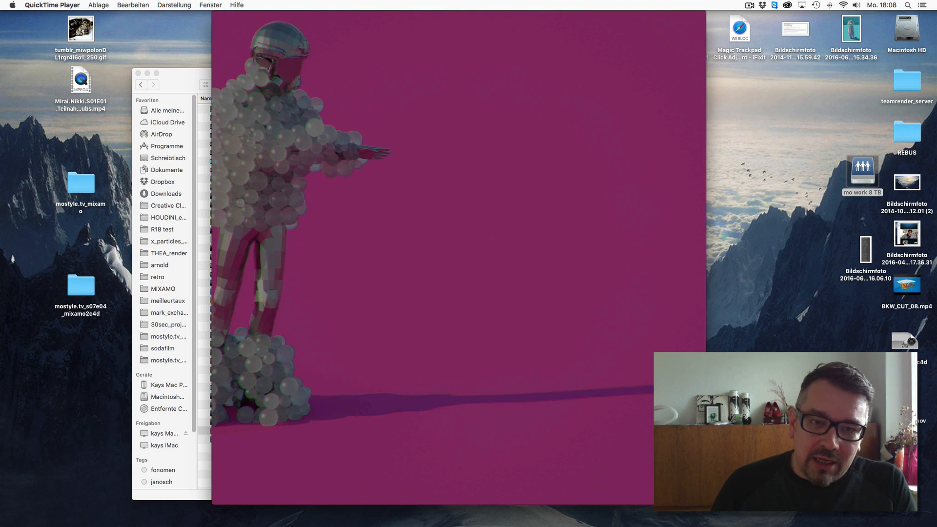
mouse_move(426, 421)
mouse_down()
mouse_move(404, 421)
mouse_move(434, 421)
mouse_up()
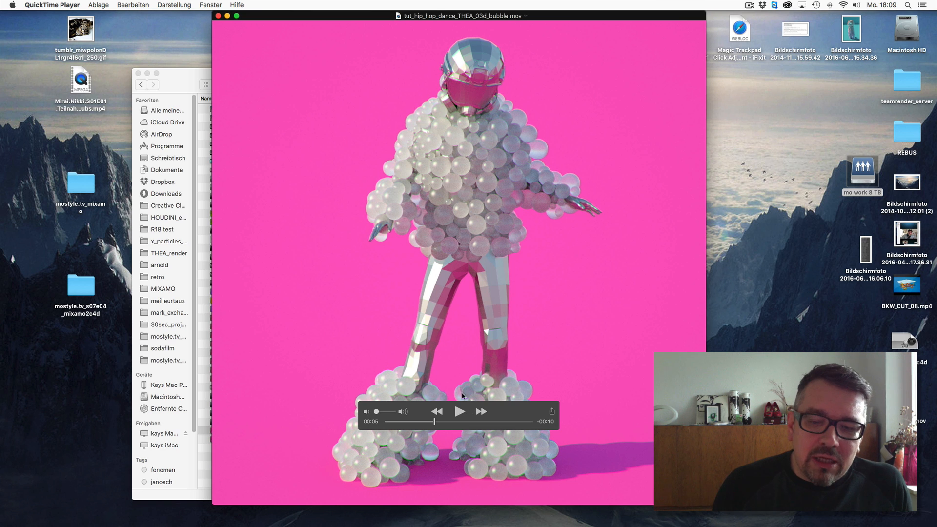
drag(447, 405, 543, 479)
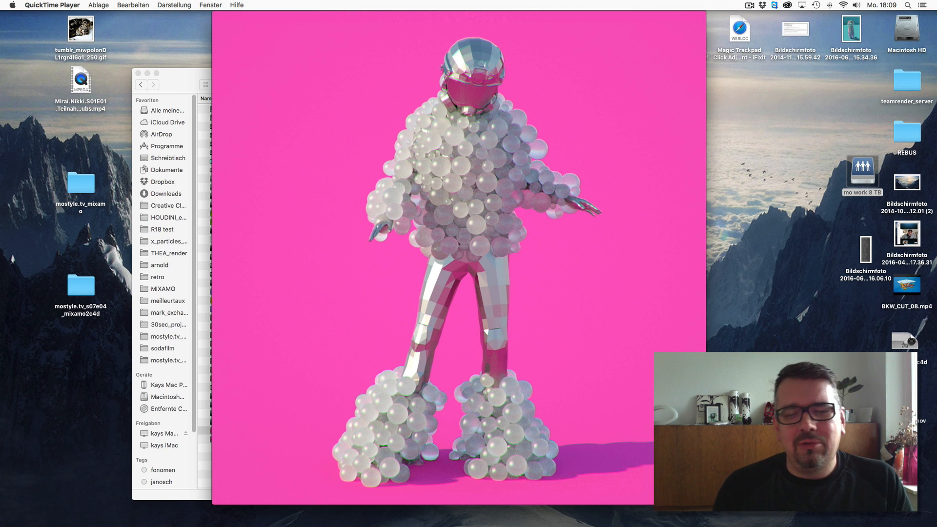
click(219, 15)
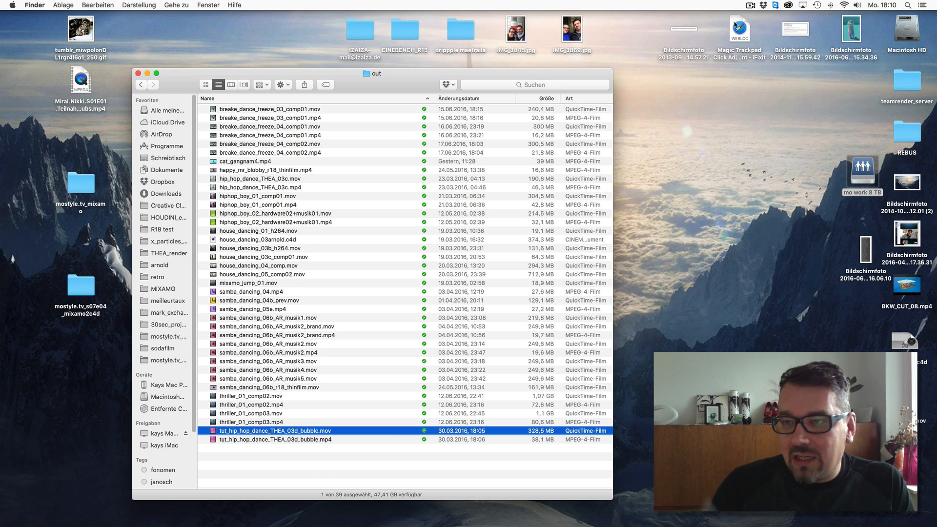
- Launch Fuse CC (Preview) from the Creative Cloud apps list, close the Finder window and continue past the welcome screen
click(789, 5)
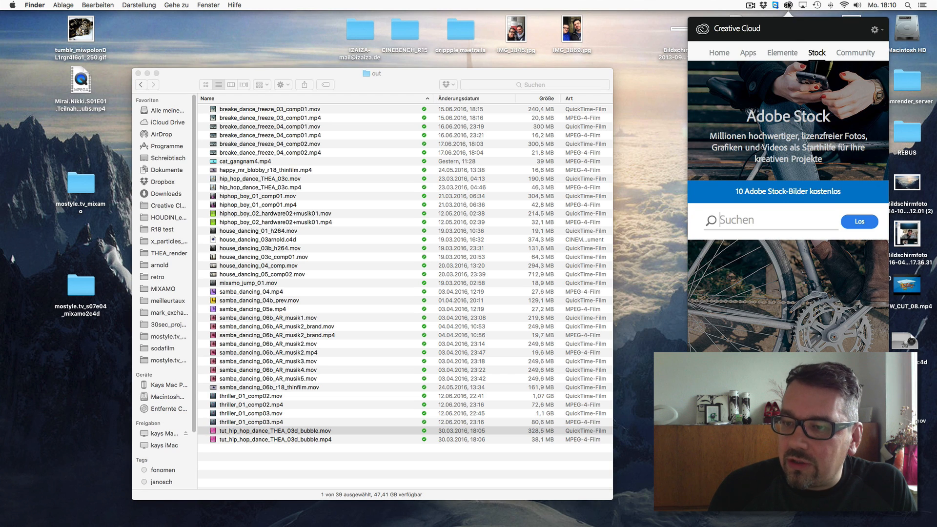
click(754, 55)
scroll(874, 215, down, 10)
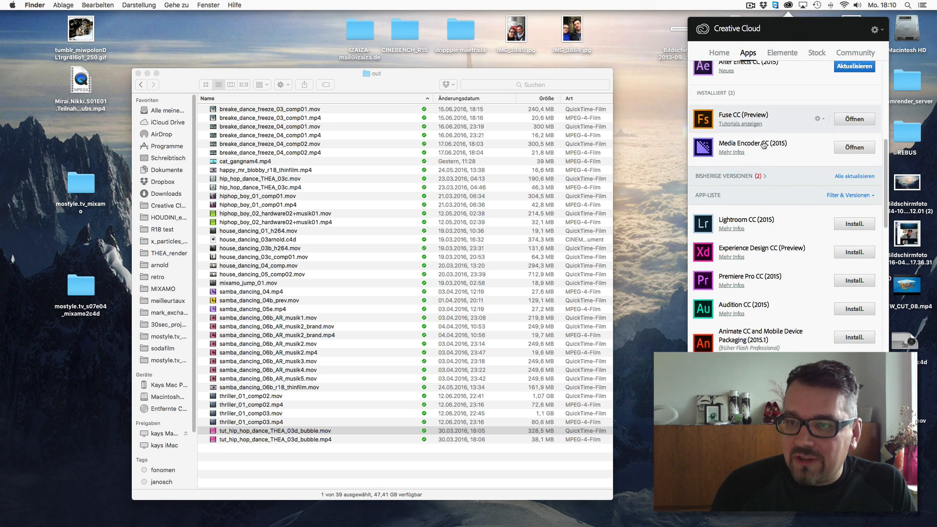
click(652, 180)
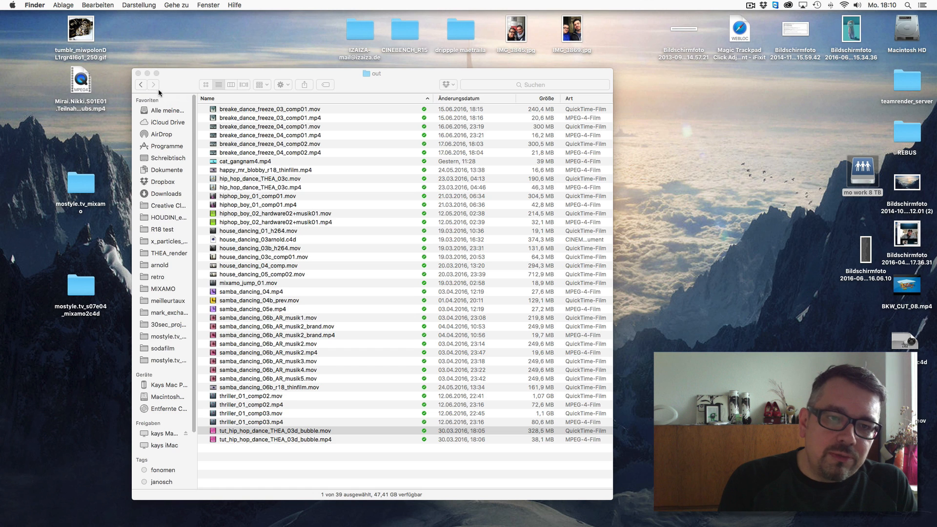
click(138, 73)
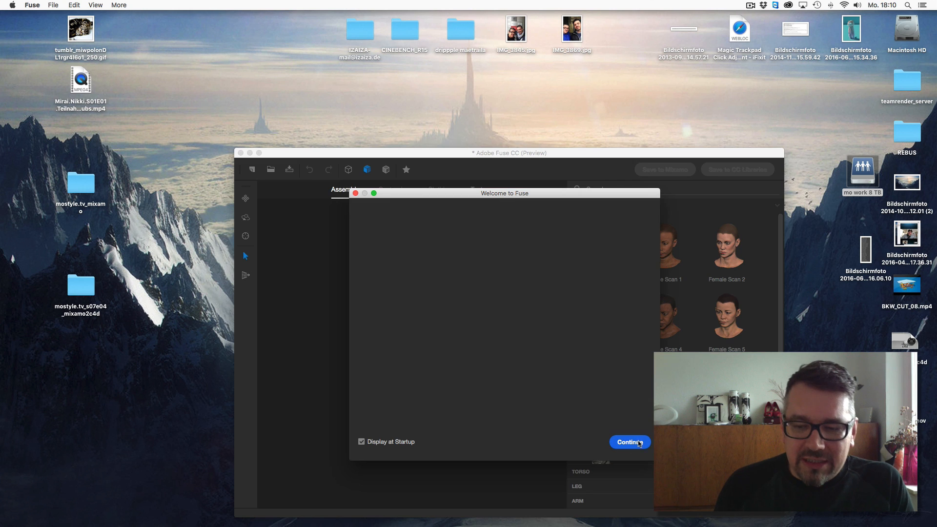
click(628, 442)
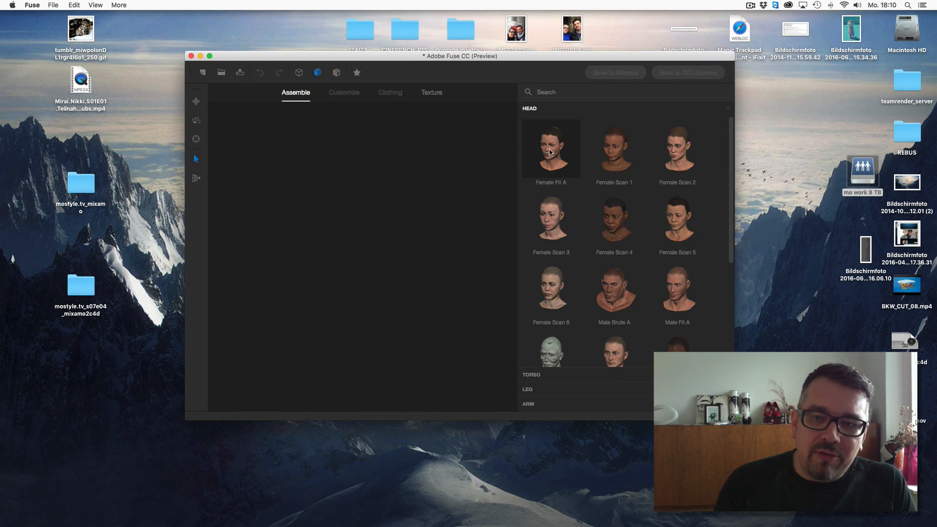
- Assemble the character with the Female Fit A head and the Female Fit A torso
click(556, 152)
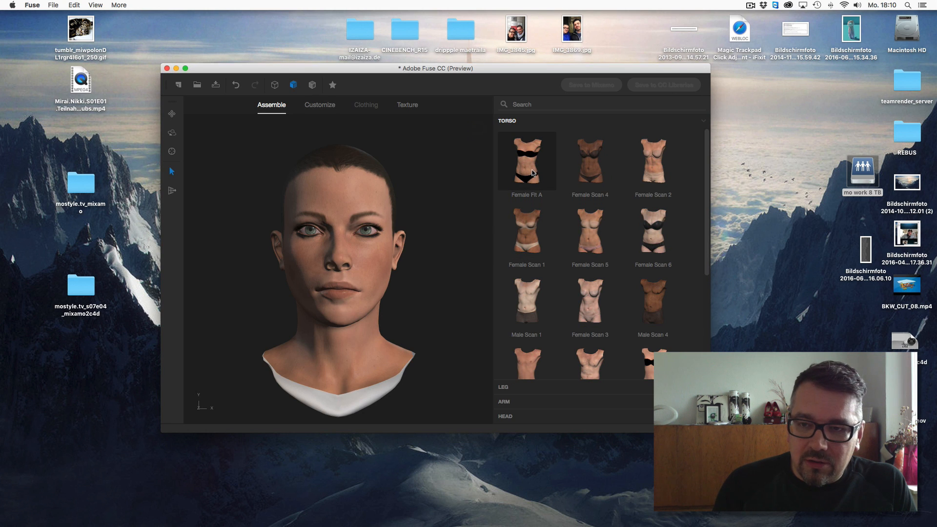
click(531, 166)
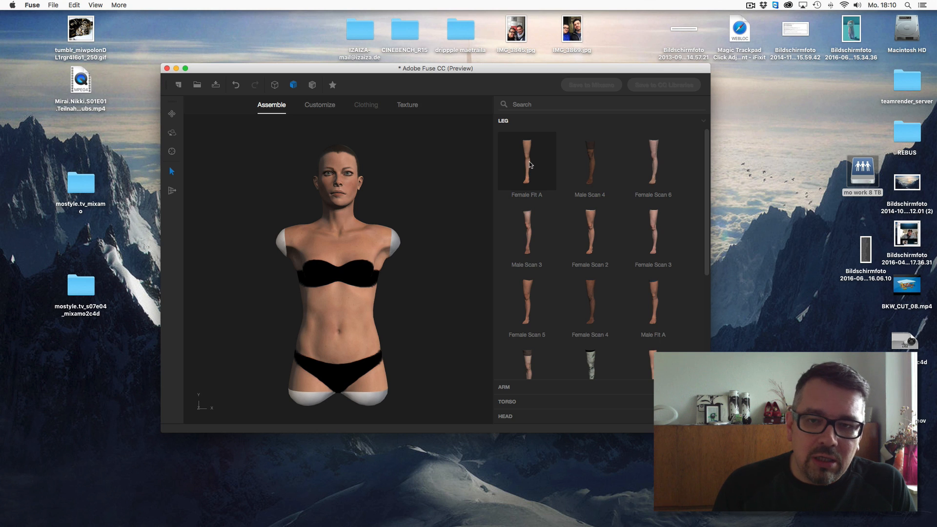
- Add the Female Fit A legs and the Female Fit A arms to the character
click(530, 165)
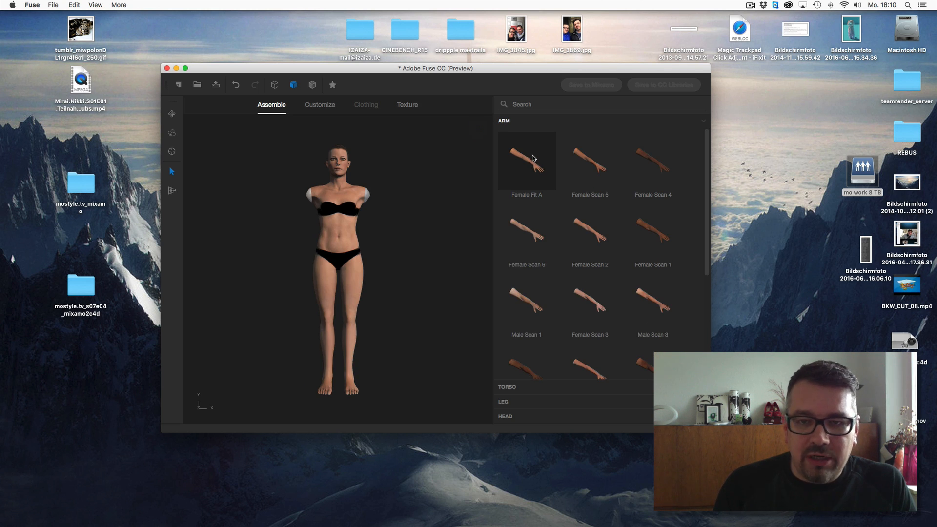
click(533, 158)
drag(525, 68, 543, 60)
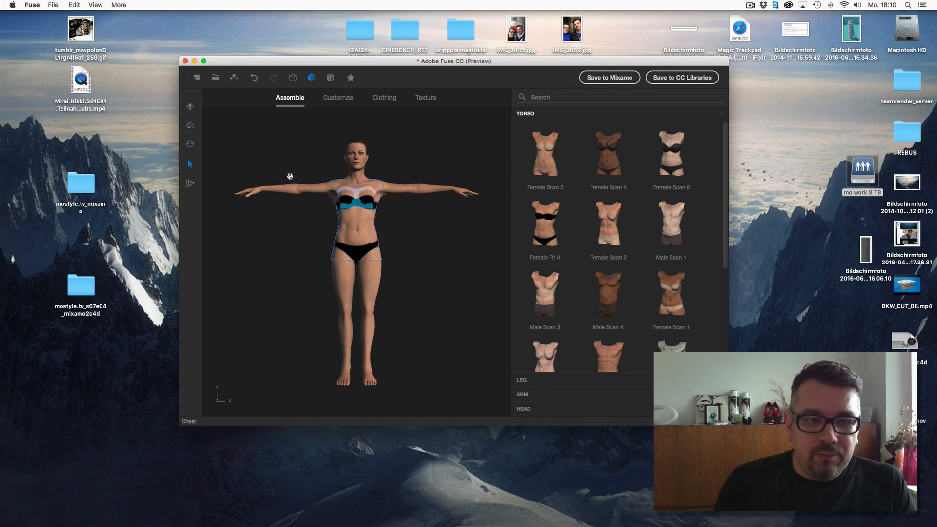
- Quit Fuse without saving the assembly
click(190, 126)
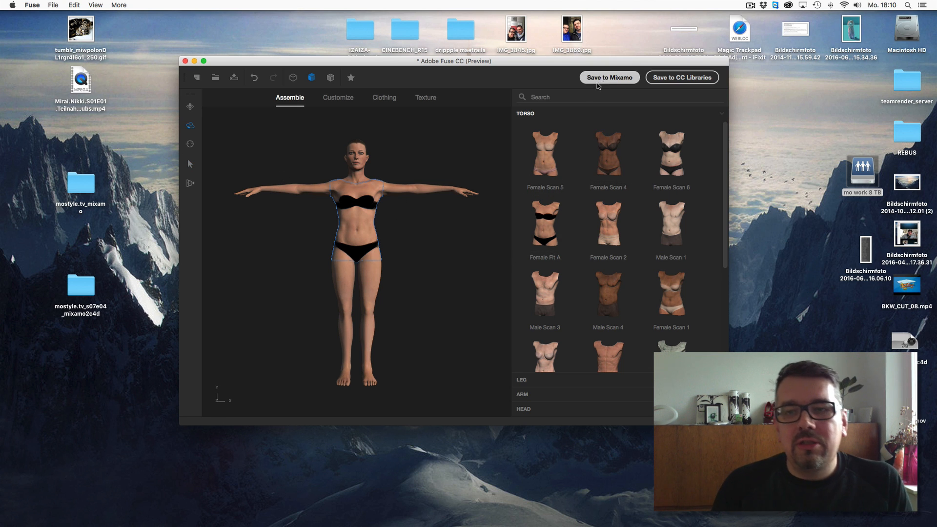
drag(612, 81, 606, 93)
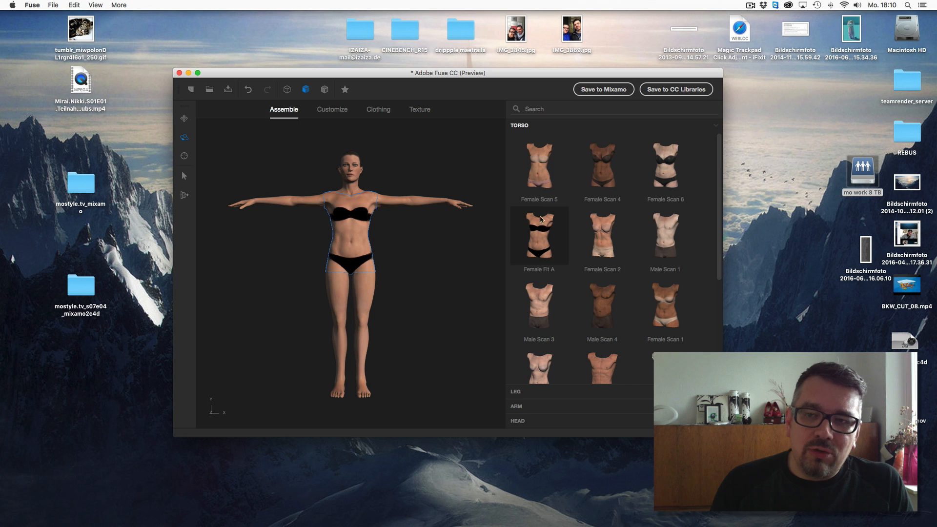
click(179, 73)
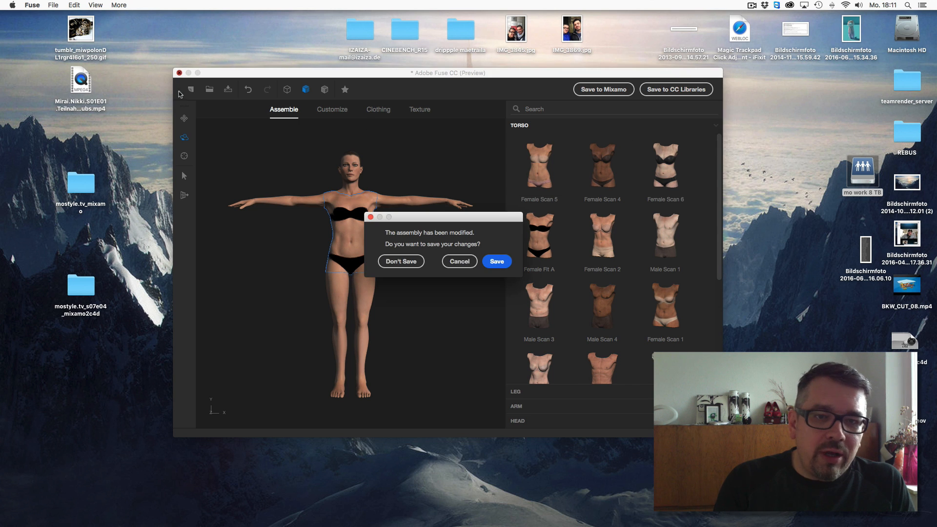
click(405, 262)
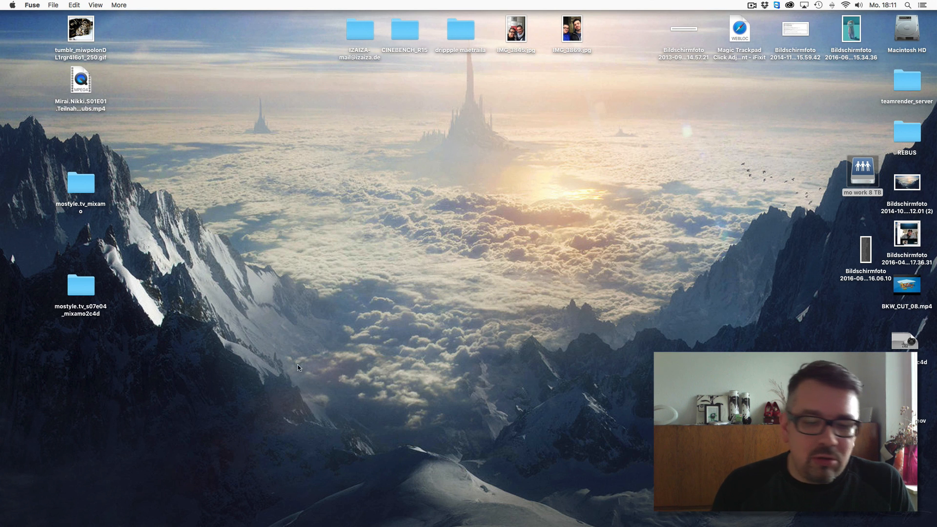
- Open mixamo.com in Safari, go to the Mixamo Store and enlarge the browser window
mouse_move(205, 522)
click(113, 508)
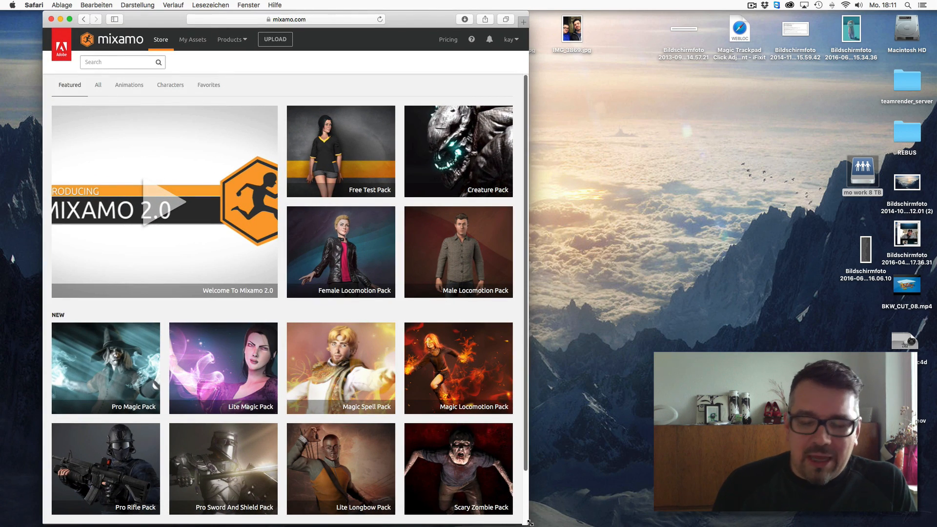
drag(528, 523, 610, 499)
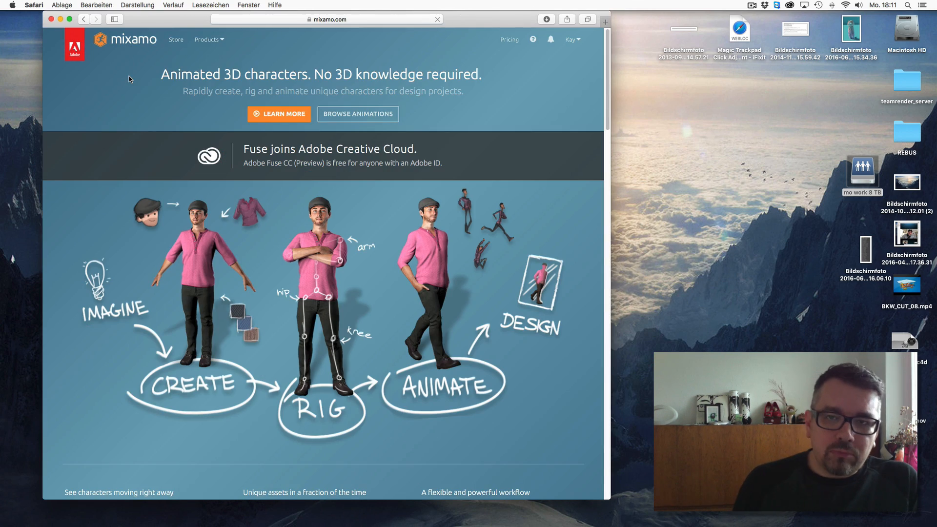
click(579, 49)
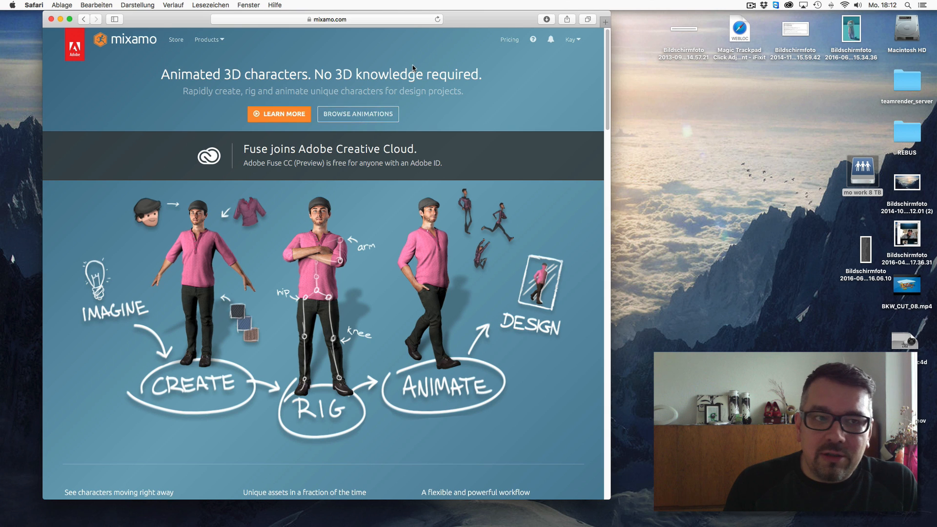
click(178, 40)
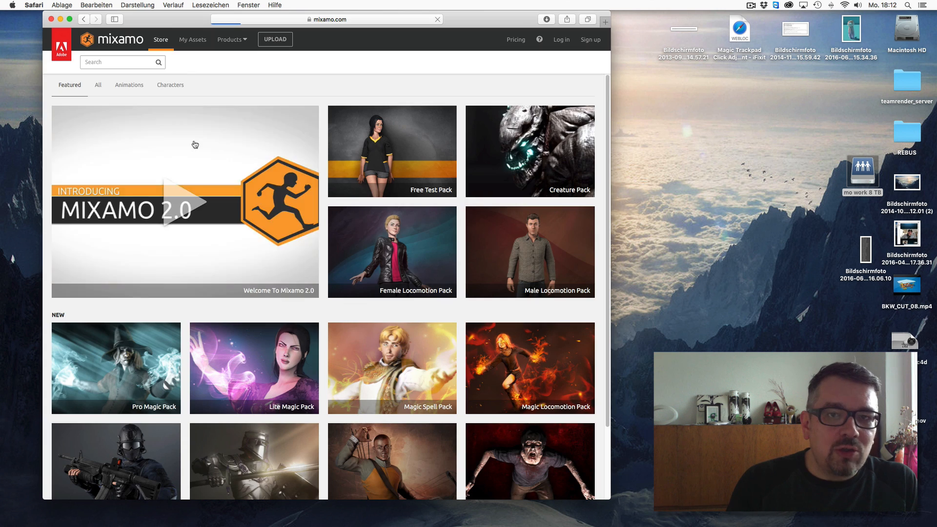
drag(483, 17, 494, 17)
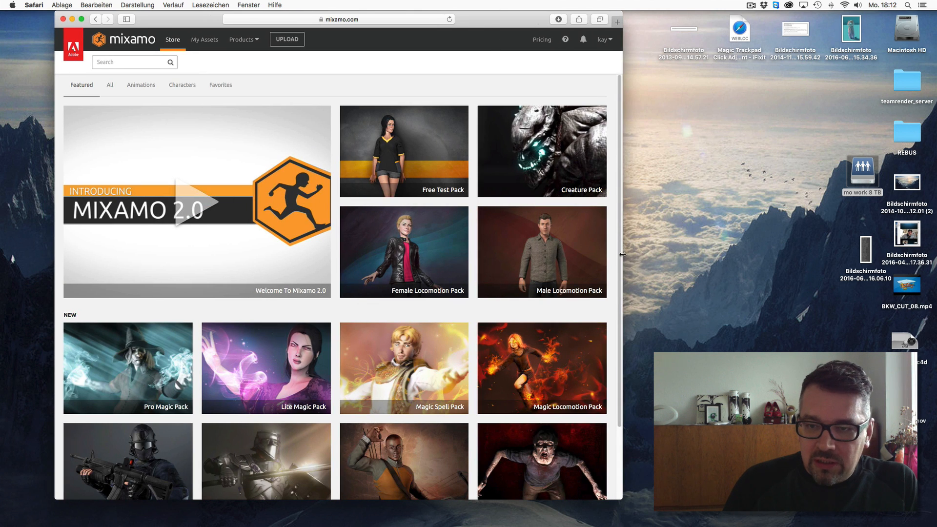
drag(622, 254, 712, 288)
- Open the Free Test Pack preview from the Store's featured items
scroll(709, 321, down, 3)
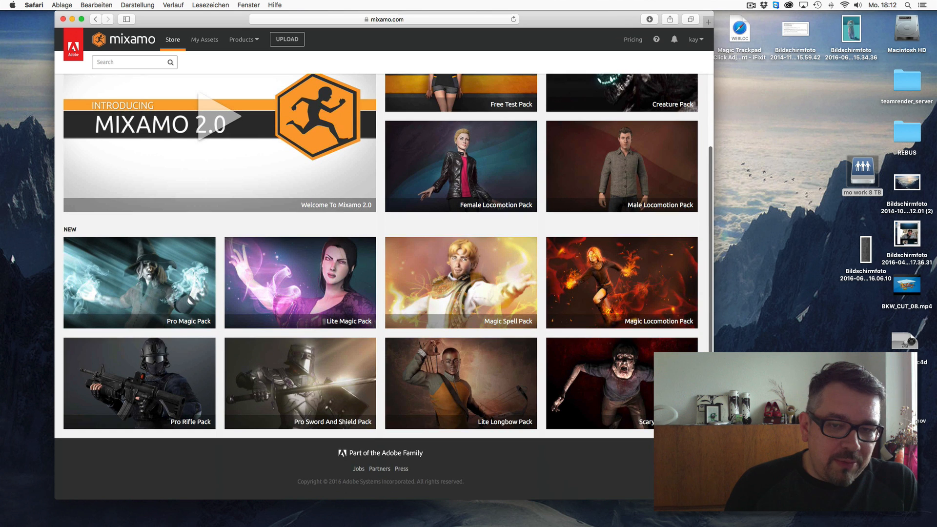
scroll(704, 291, up, 4)
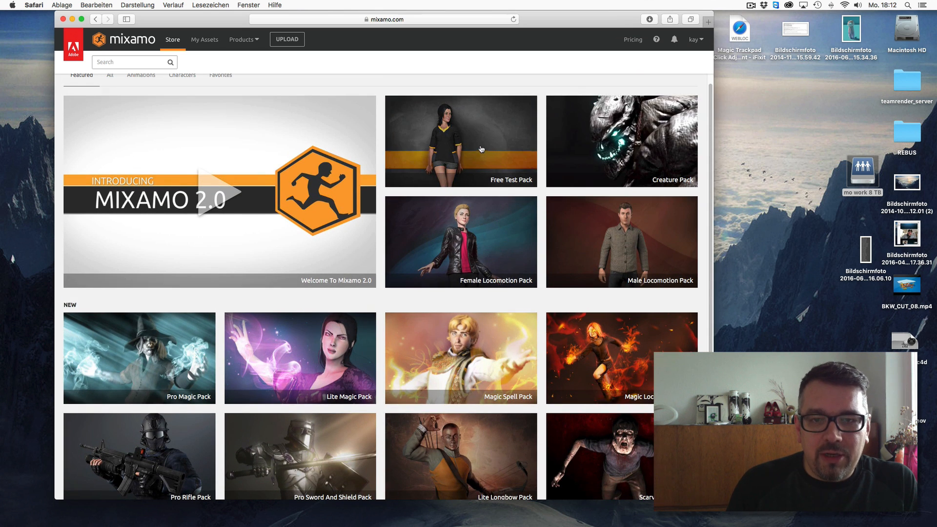
click(469, 181)
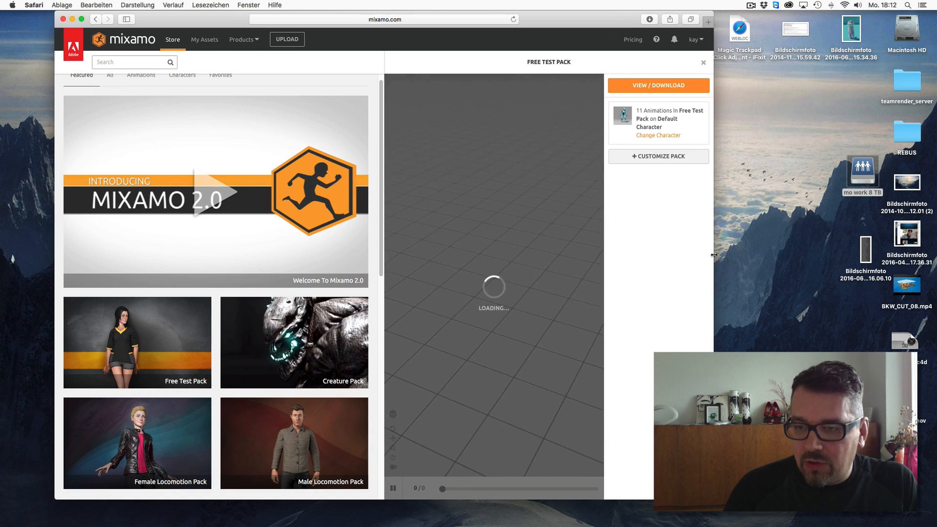
drag(712, 257, 931, 240)
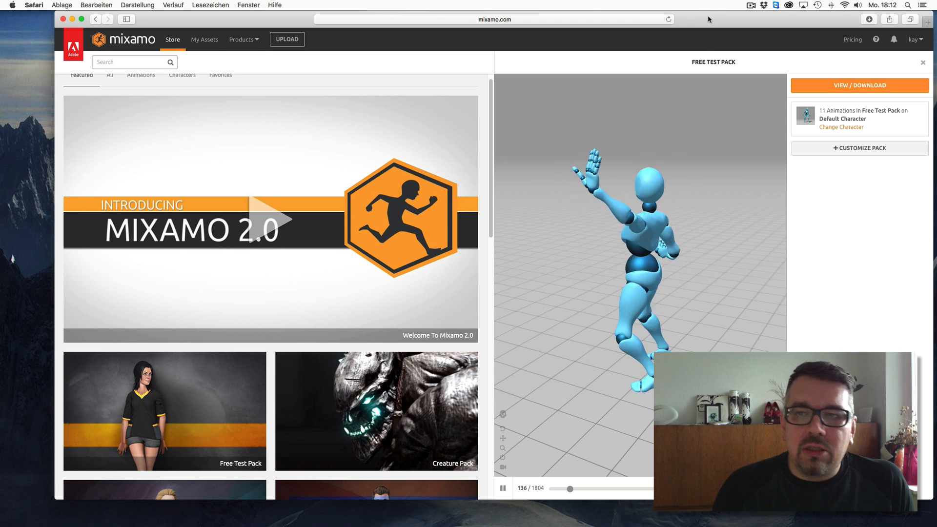
drag(707, 20, 679, 19)
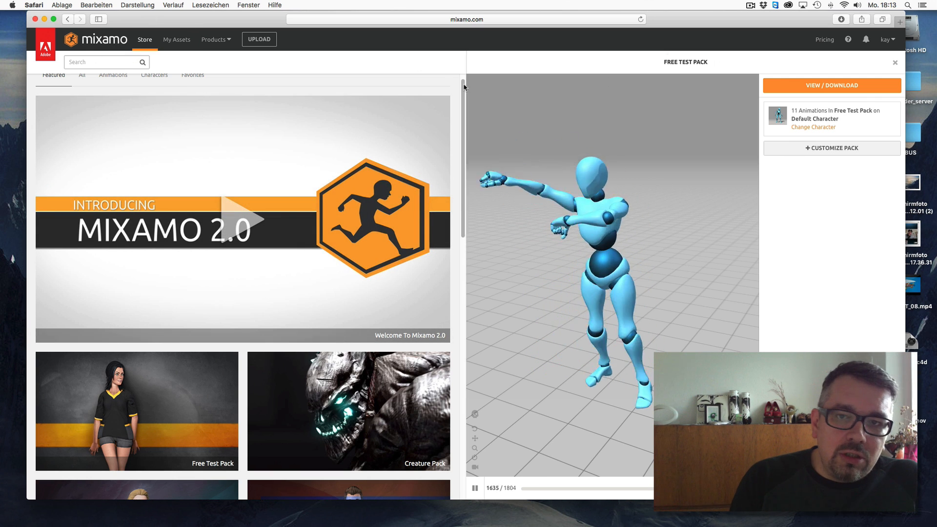
- Browse the Characters catalogue across both result pages
scroll(439, 88, up, 2)
click(155, 85)
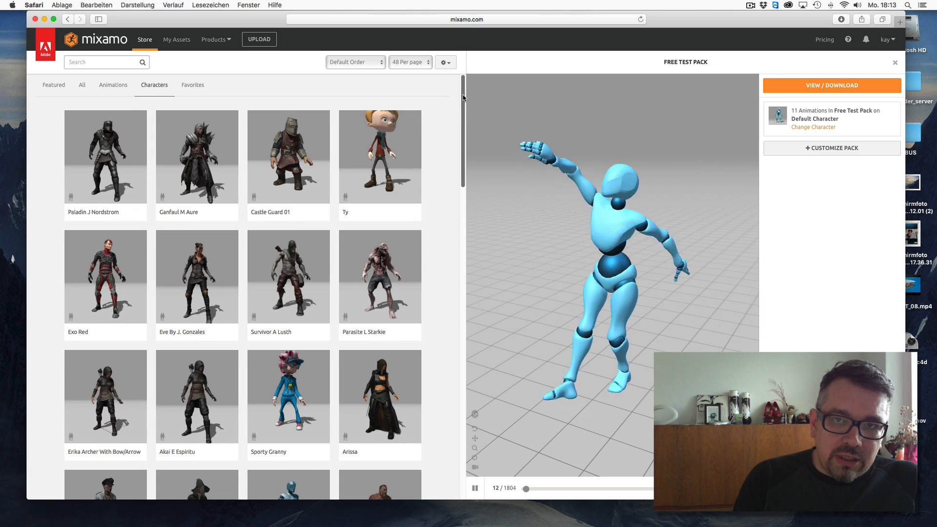
scroll(449, 178, down, 5)
scroll(448, 178, down, 15)
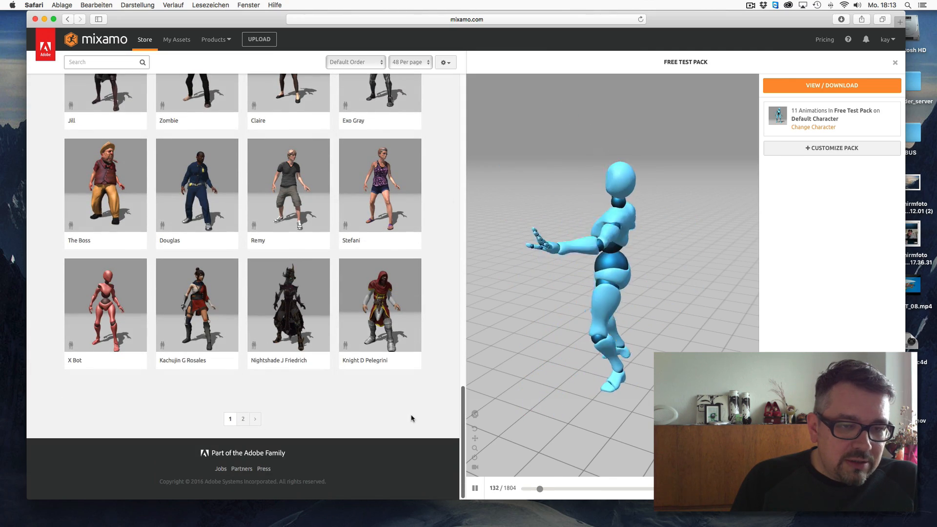
scroll(410, 418, up, 10)
scroll(409, 222, down, 10)
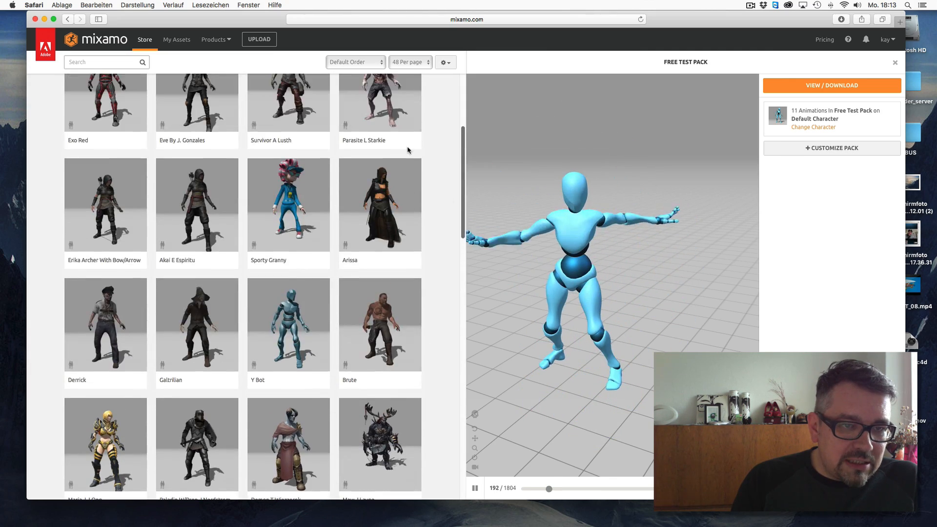
click(243, 419)
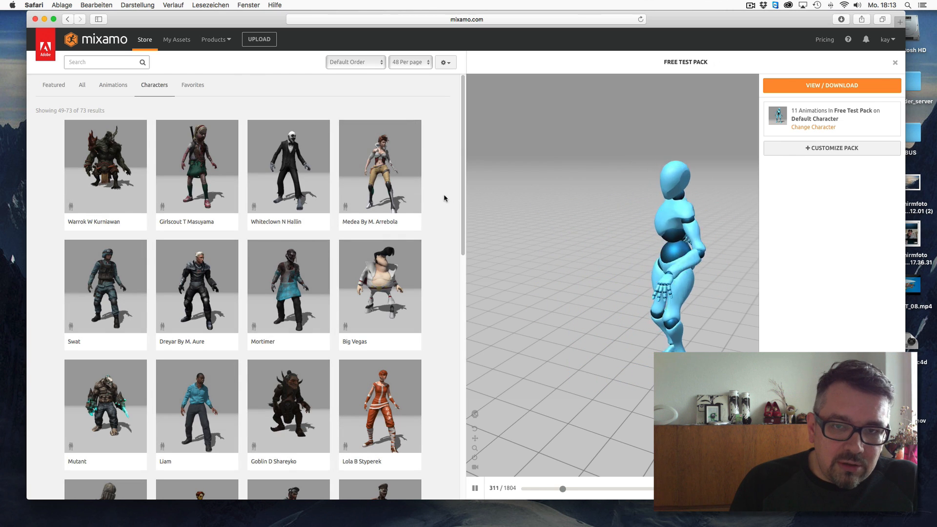
scroll(444, 282, down, 10)
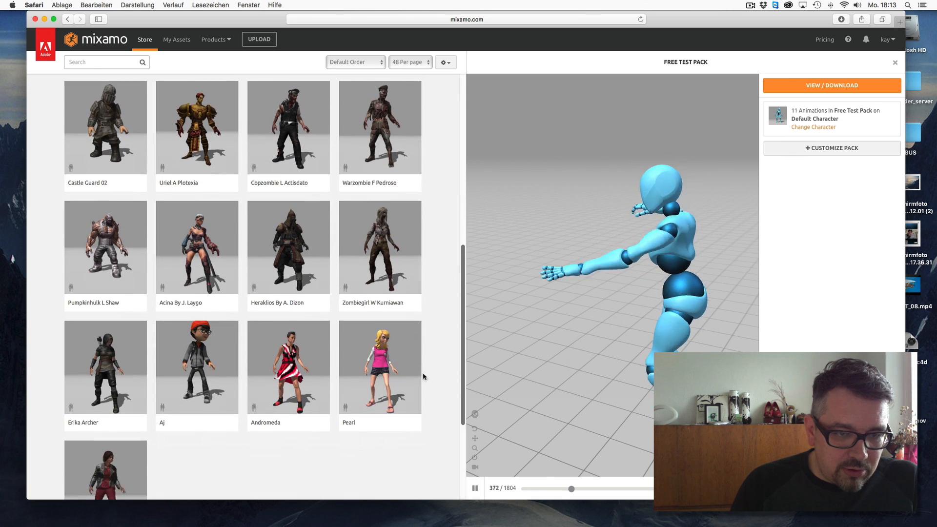
scroll(417, 406, up, 10)
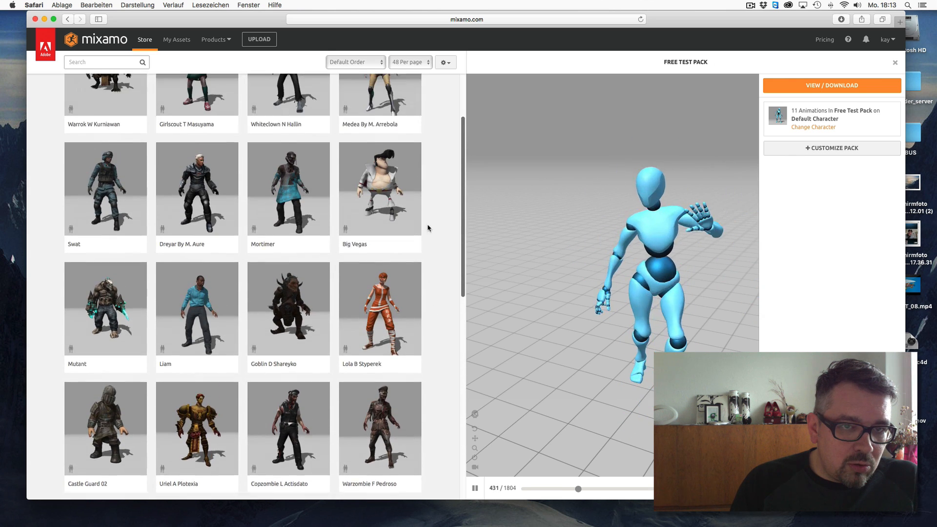
scroll(428, 191, down, 10)
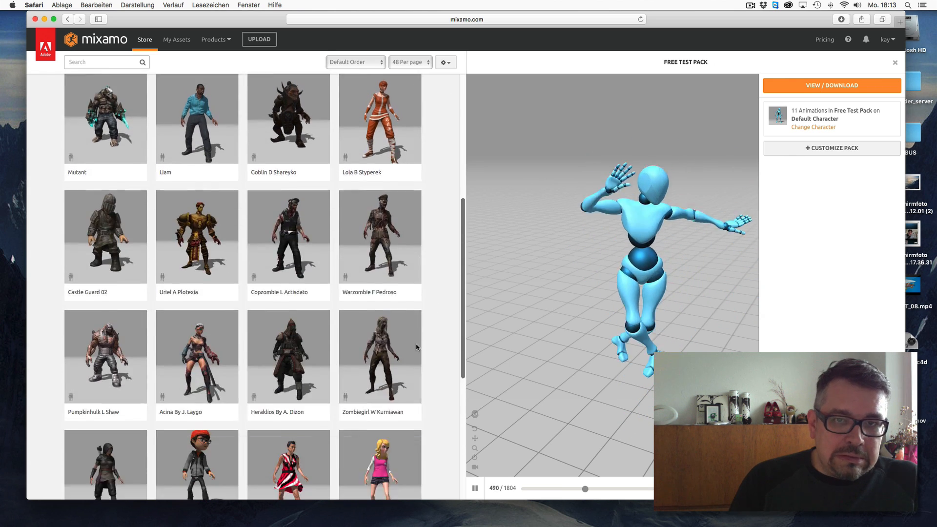
click(242, 419)
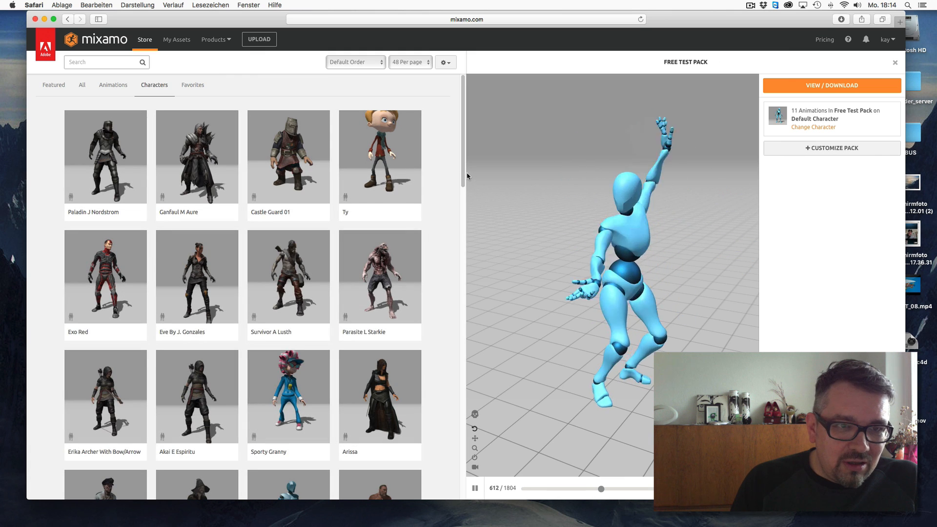
- Select the Passive Marker Man character and orbit its preview
scroll(437, 293, down, 7)
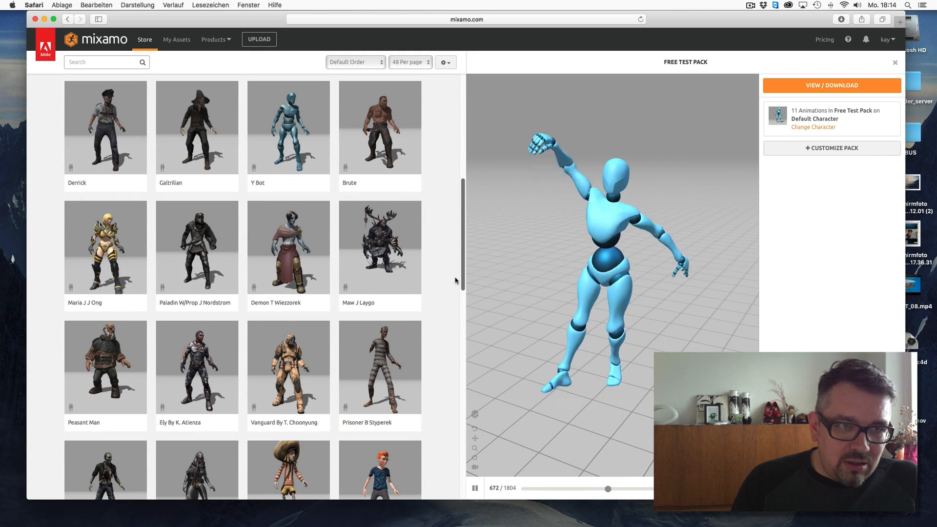
scroll(437, 338, down, 5)
scroll(435, 341, down, 4)
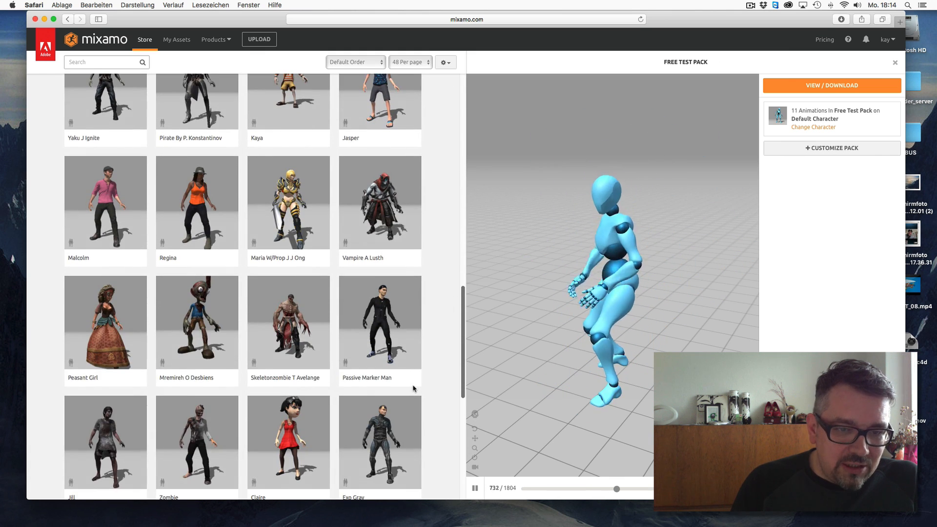
click(386, 327)
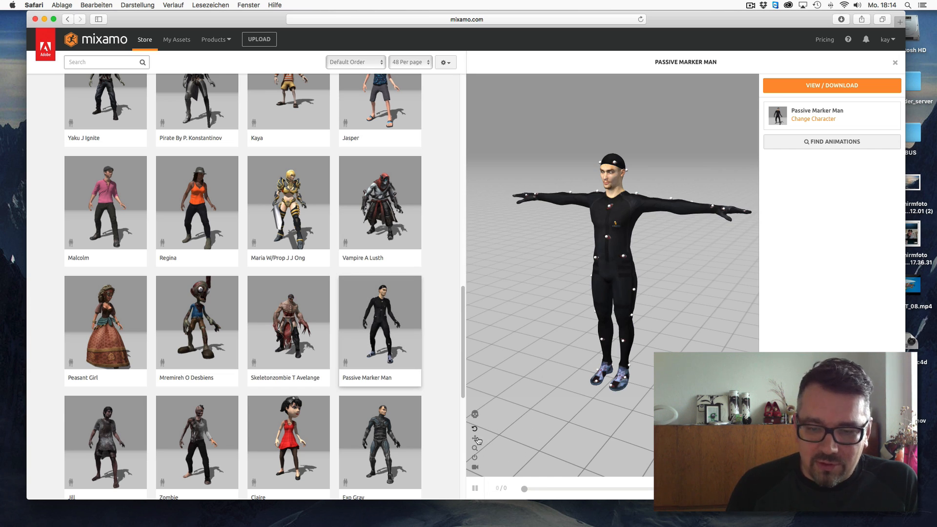
mouse_move(614, 302)
mouse_down()
mouse_move(722, 295)
mouse_move(560, 284)
mouse_move(540, 298)
mouse_move(637, 295)
mouse_move(599, 292)
mouse_up()
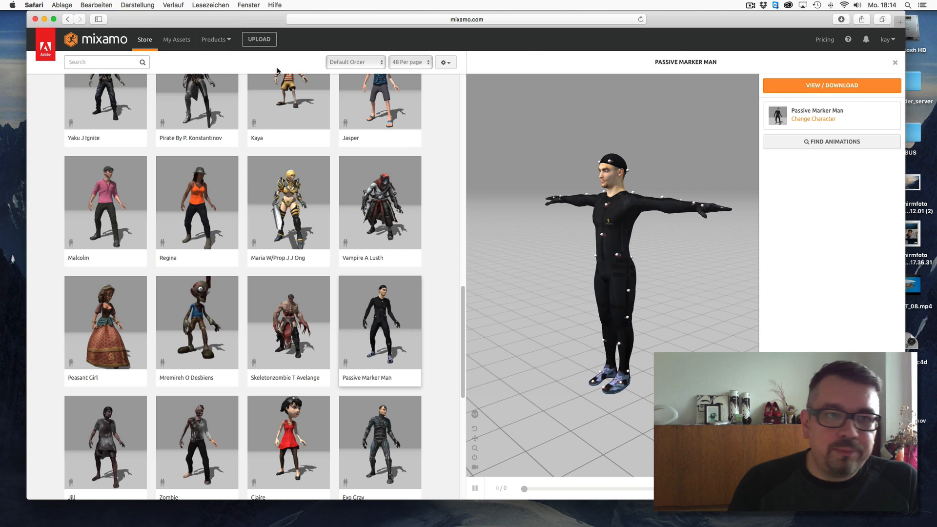
- Open the Animations catalogue and preview the Jump animation on Passive Marker Man
click(144, 43)
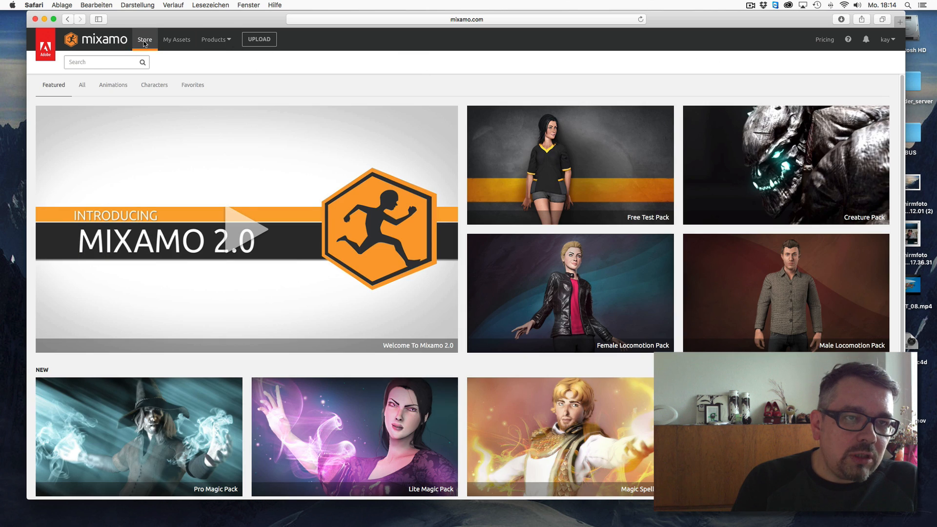
click(113, 86)
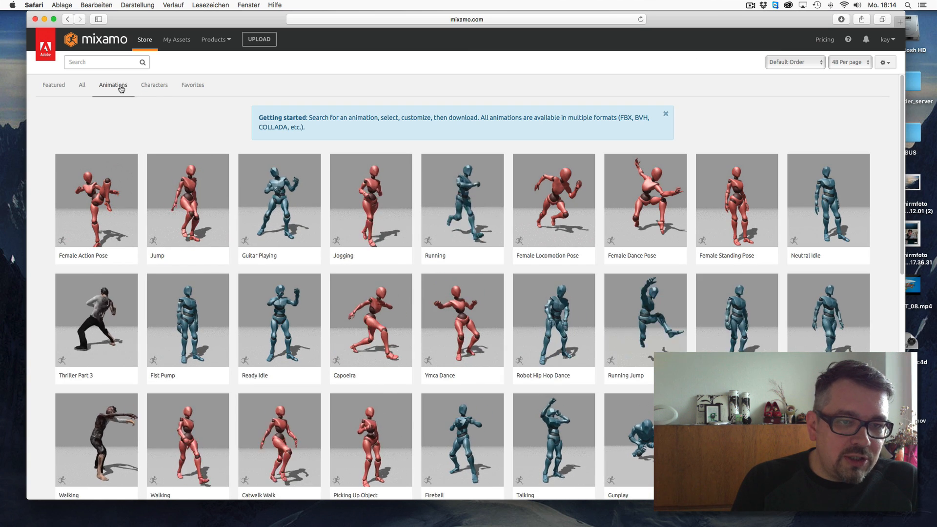
click(192, 209)
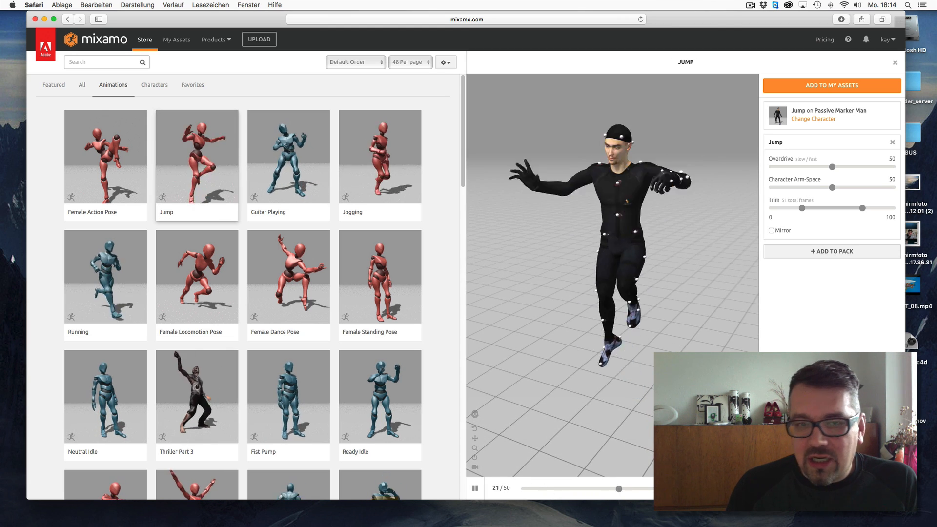
mouse_move(463, 177)
mouse_down()
mouse_move(462, 203)
mouse_move(463, 175)
mouse_up()
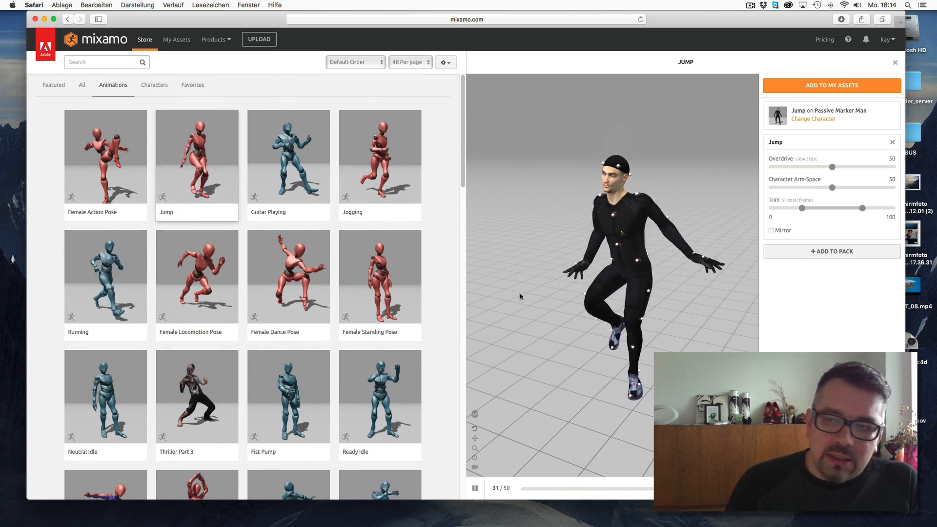
drag(906, 307, 922, 307)
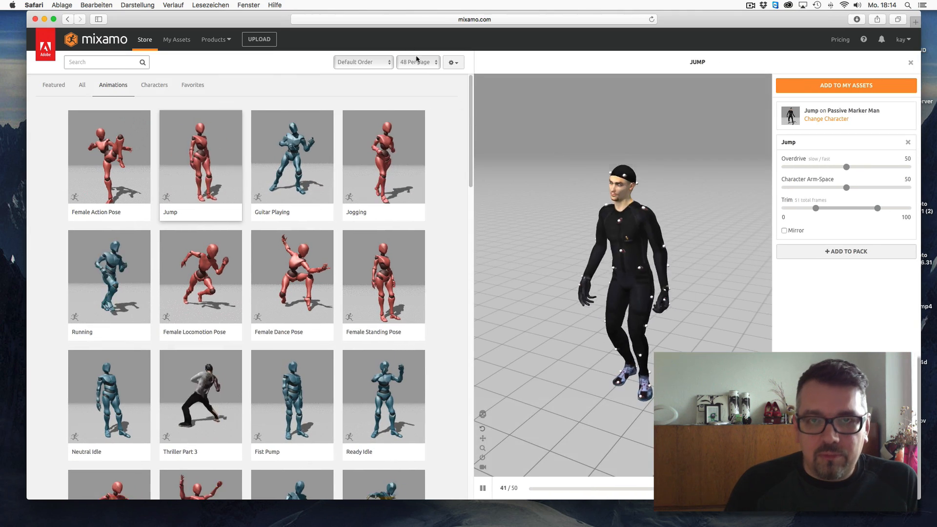
drag(267, 21, 250, 24)
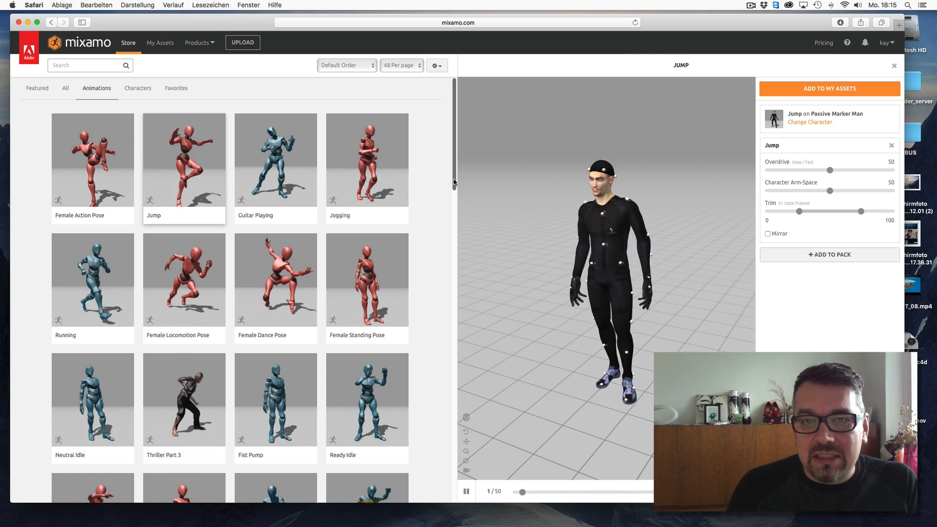
drag(454, 180, 455, 195)
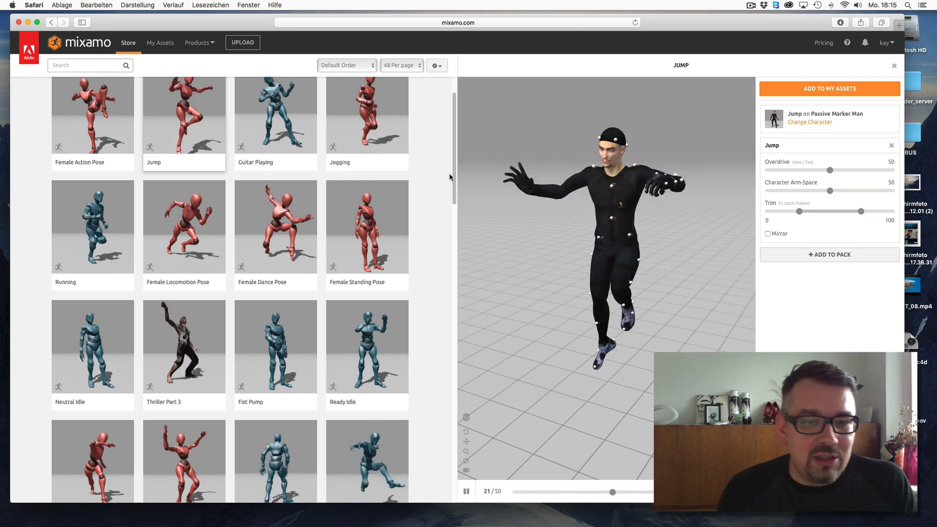
- Filter the Animations catalogue to the Dance genre
drag(454, 182, 105, 100)
click(83, 64)
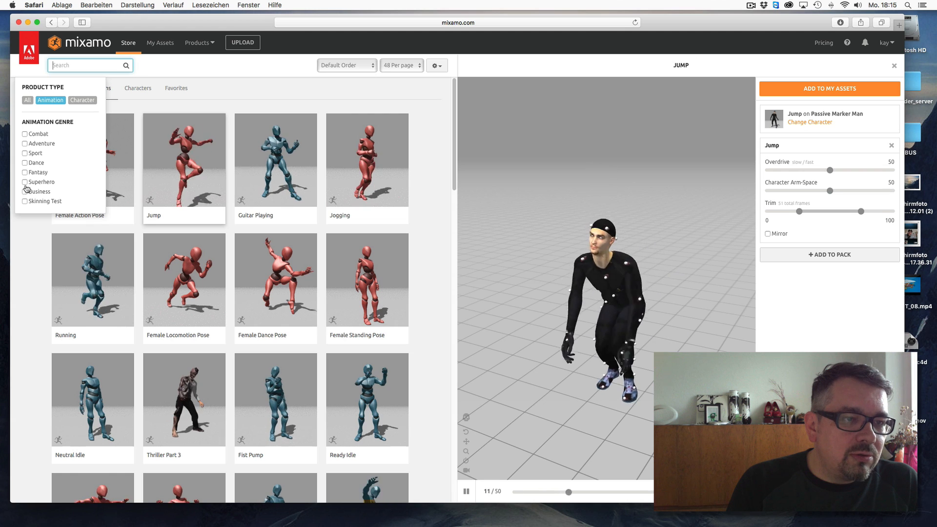
click(24, 163)
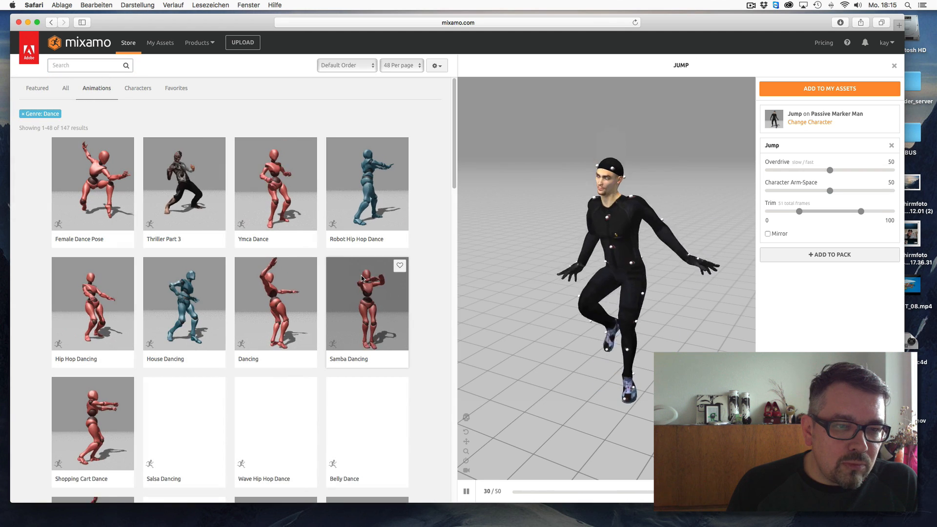
- Add the Thriller Part 3 animation on Passive Marker Man to My Assets and open its download view
click(191, 192)
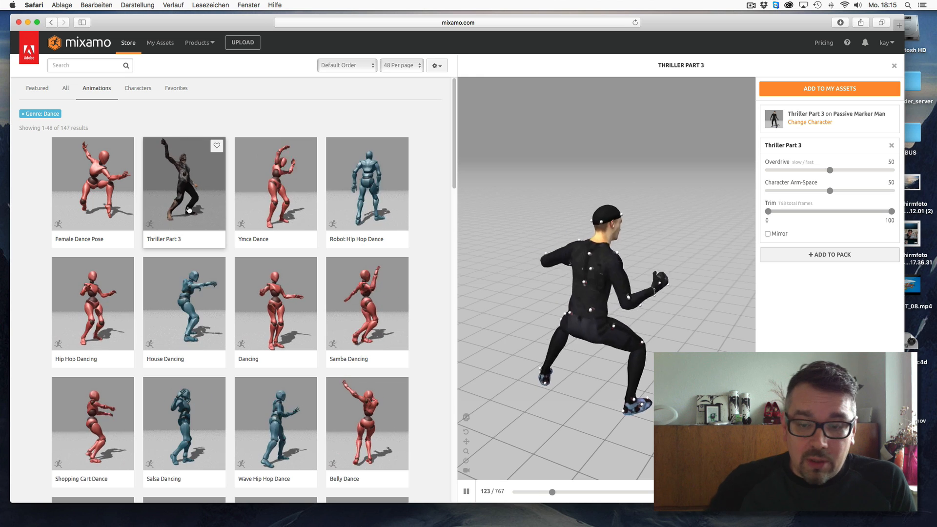
click(469, 493)
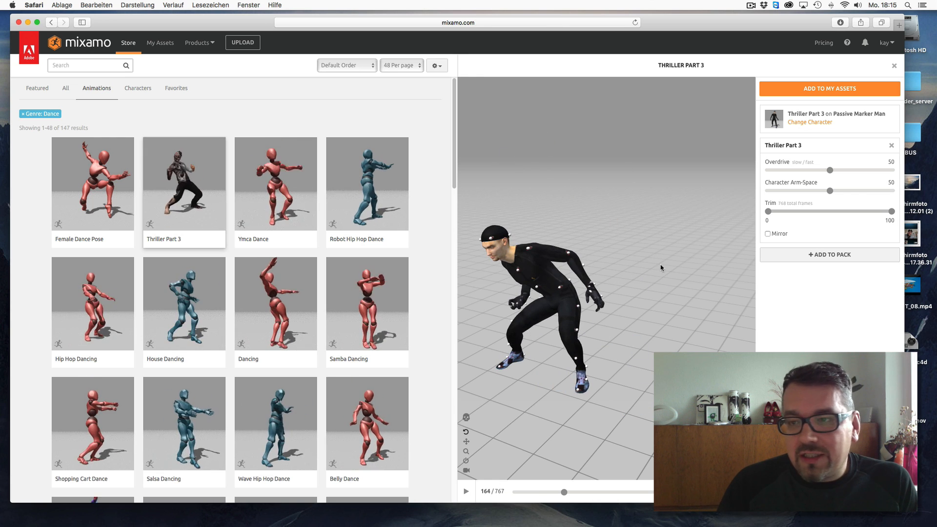
click(816, 92)
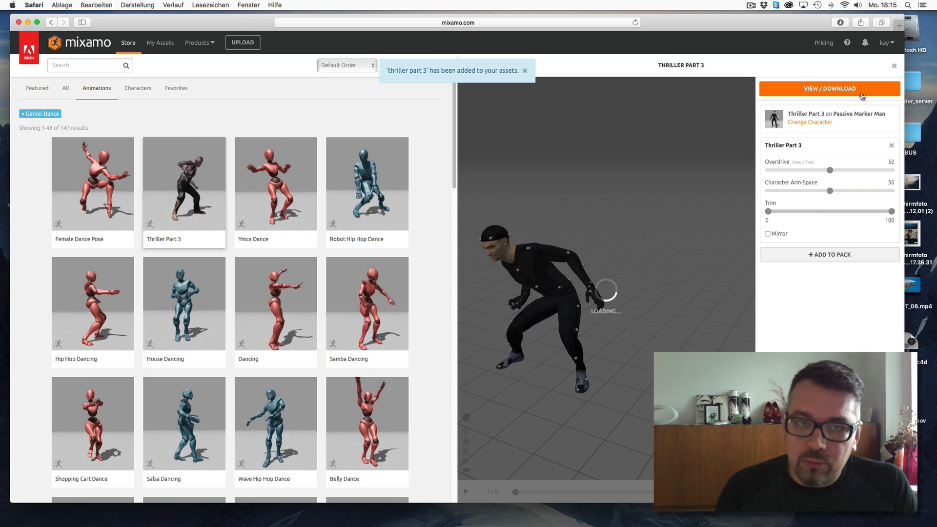
click(823, 89)
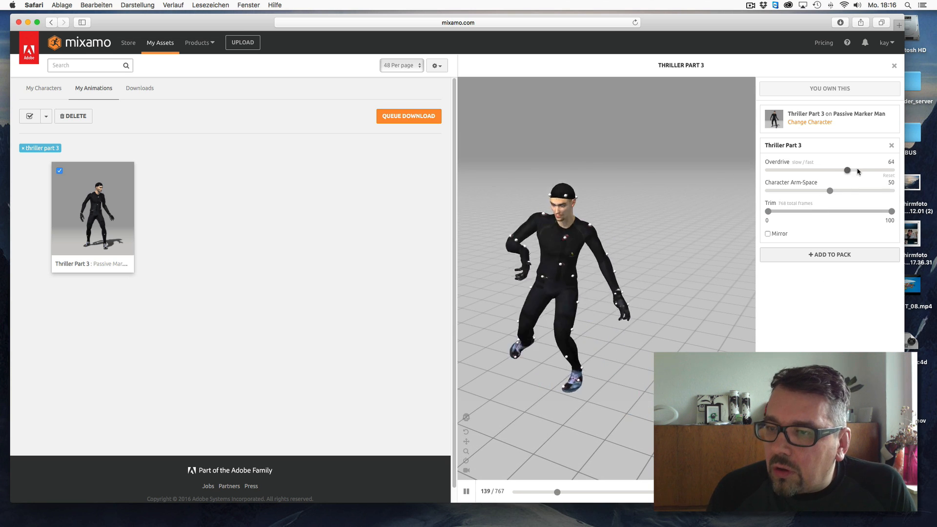
- Try different Overdrive settings on Thriller Part 3, returning the value to 50
click(870, 171)
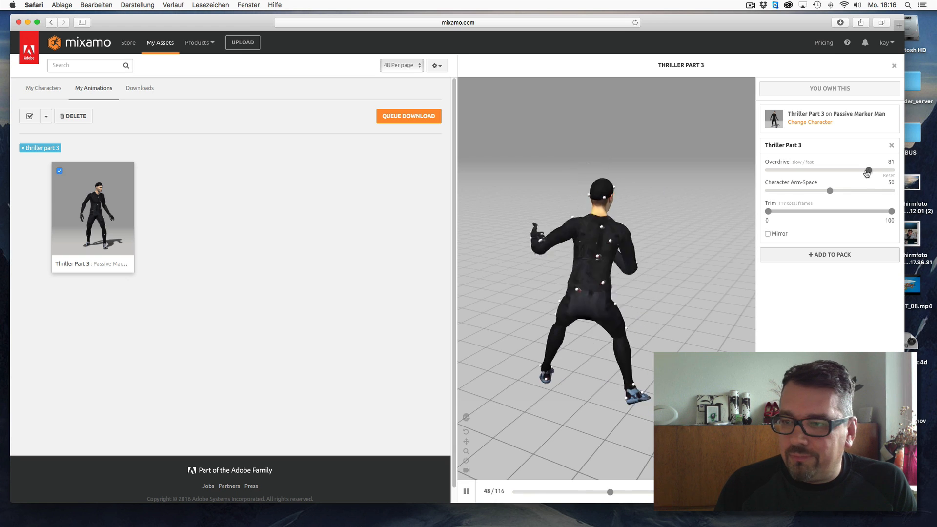
click(825, 170)
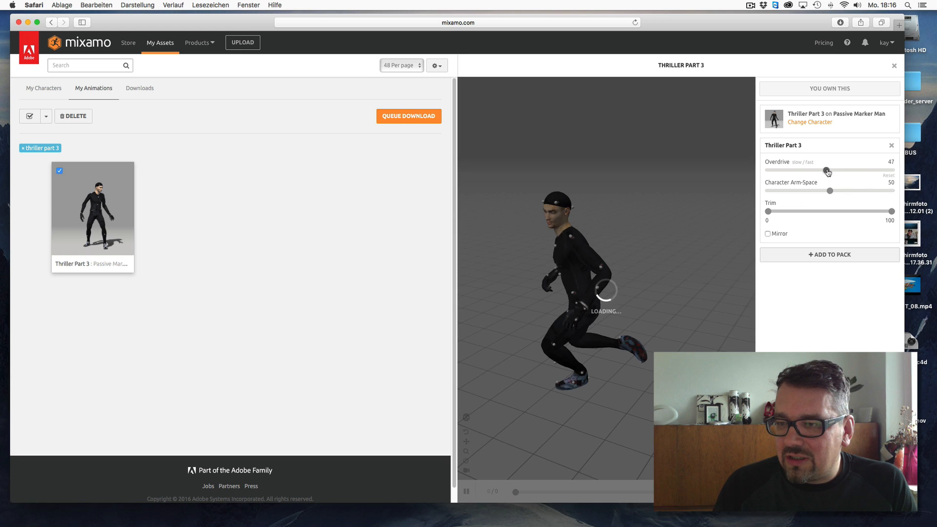
drag(828, 172, 830, 171)
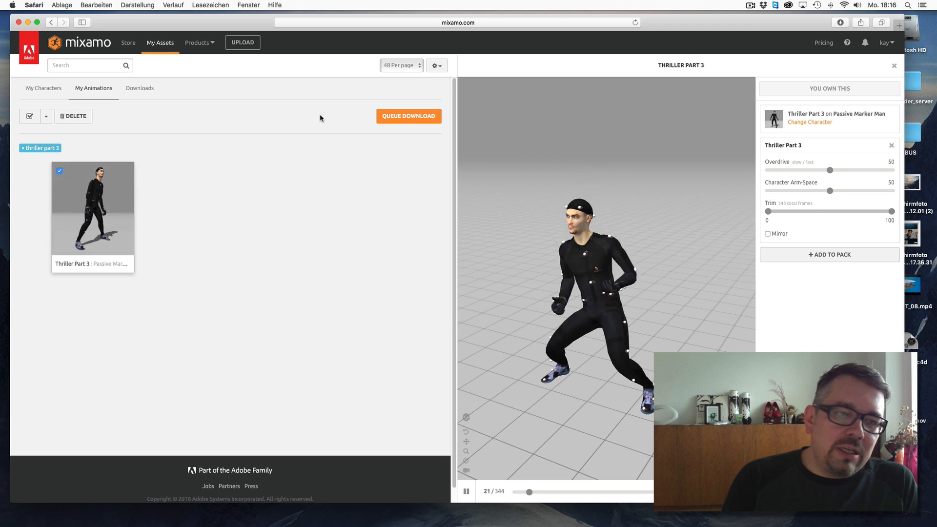
- Queue and download Thriller Part 3 as FBX with skin at 30 frames per second and no keyframe reduction
click(408, 116)
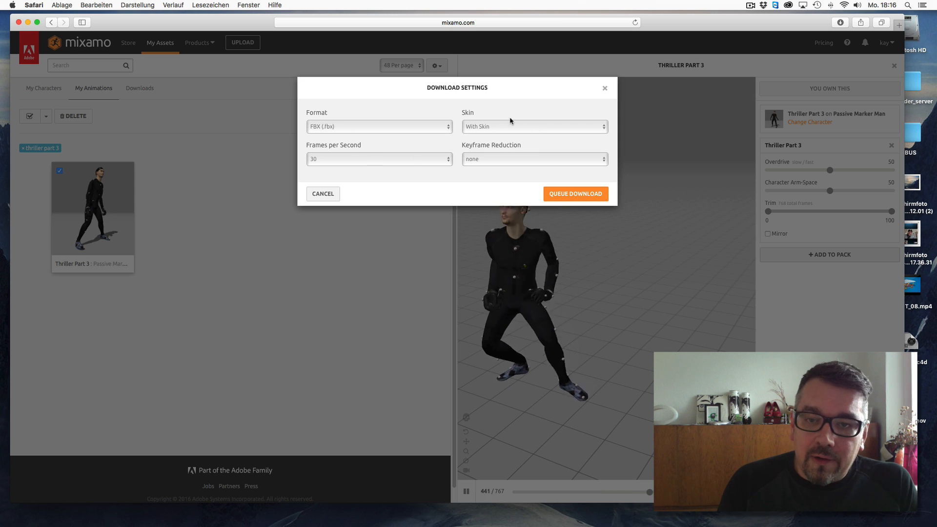
click(576, 195)
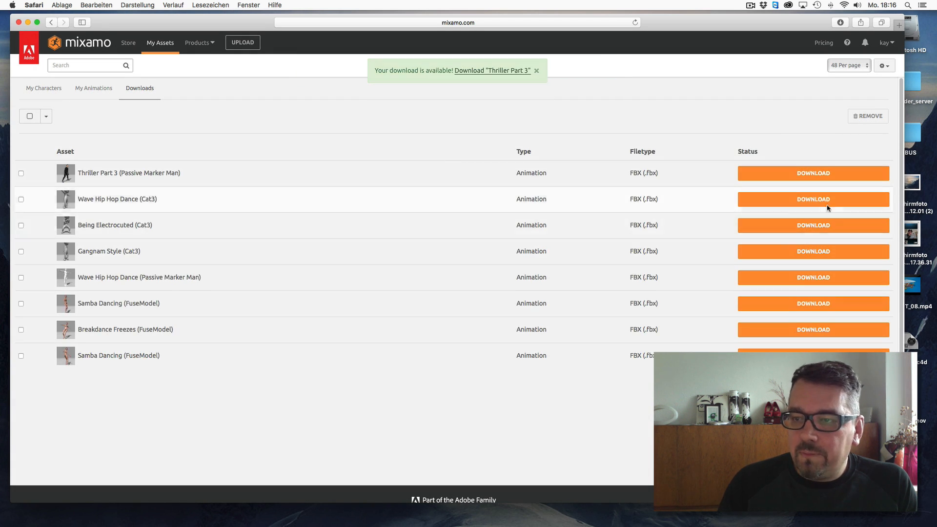
click(818, 175)
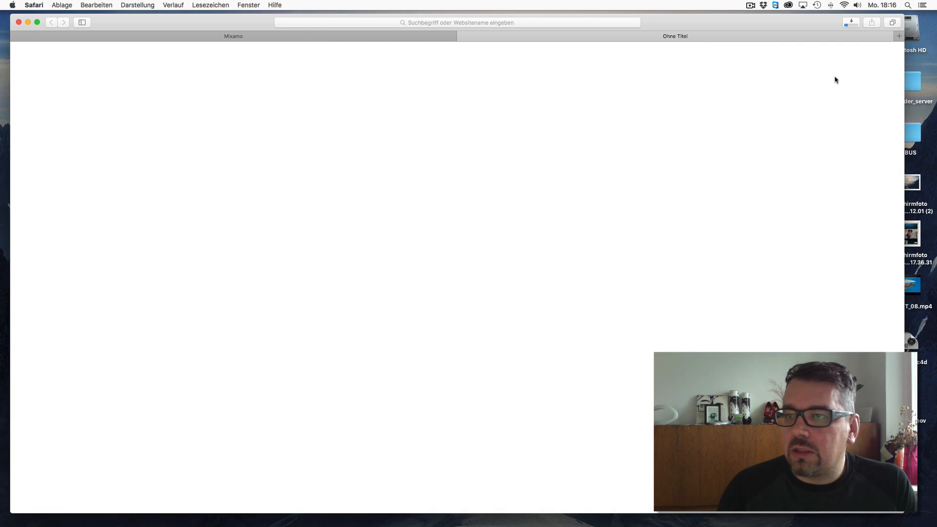
- Reveal the downloaded thriller_part_3.fbx in the Finder
drag(905, 63, 553, 73)
click(501, 22)
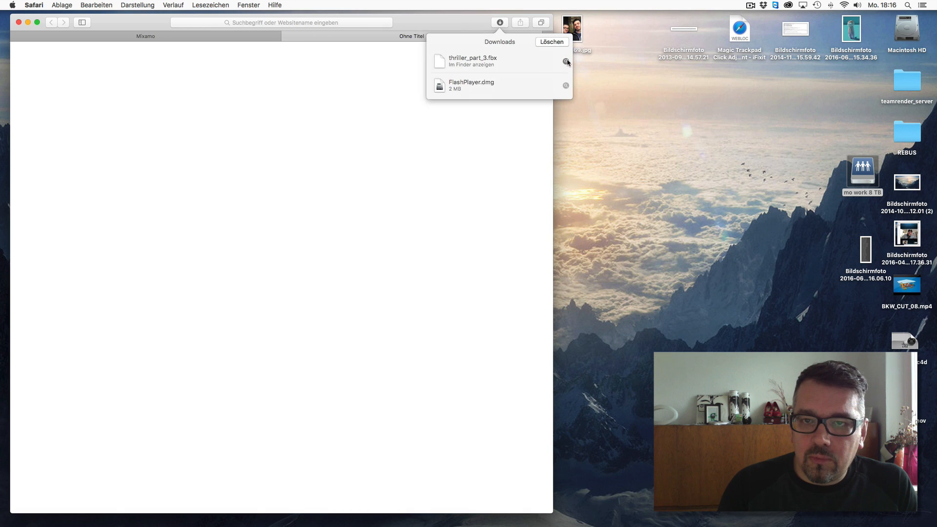
click(566, 62)
drag(517, 19, 765, 81)
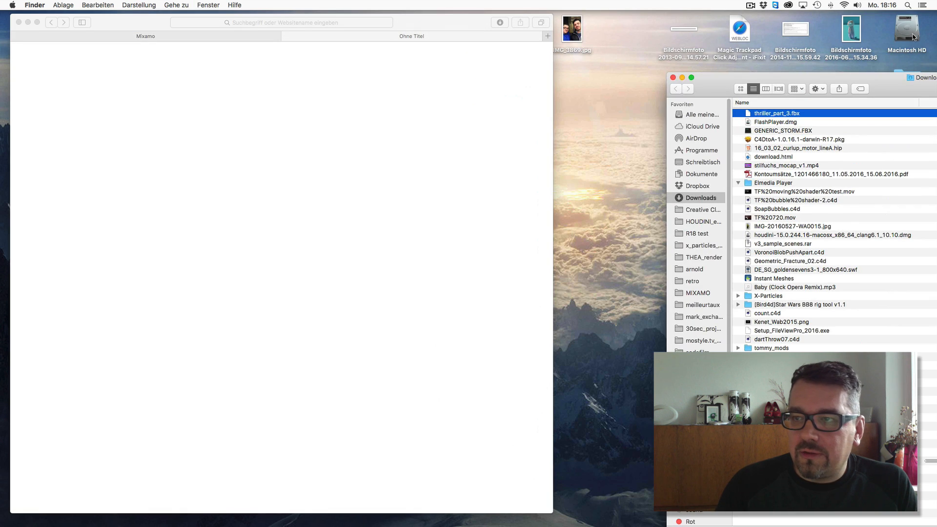
- Move thriller_part_3.fbx into the mostyle.tv_s07e04_mixamo2c4d project folder
double_click(913, 37)
drag(636, 21, 268, 20)
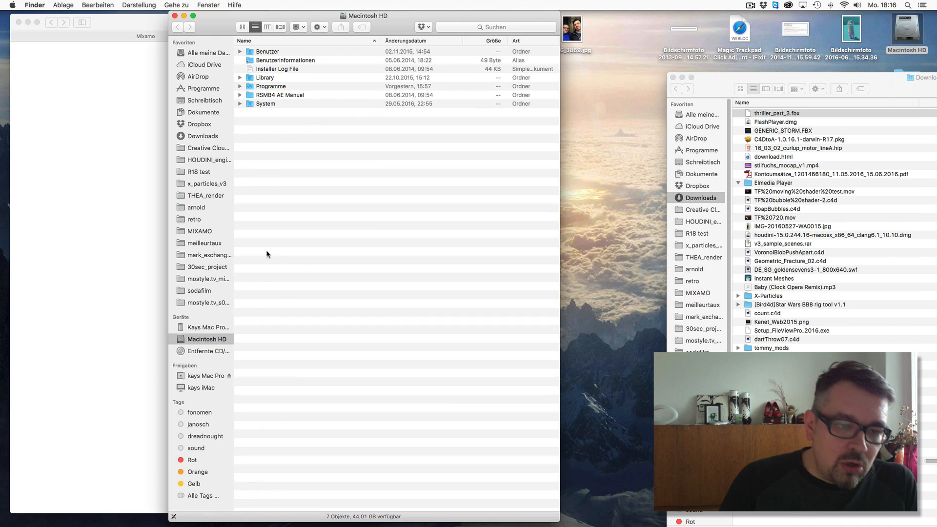
click(215, 303)
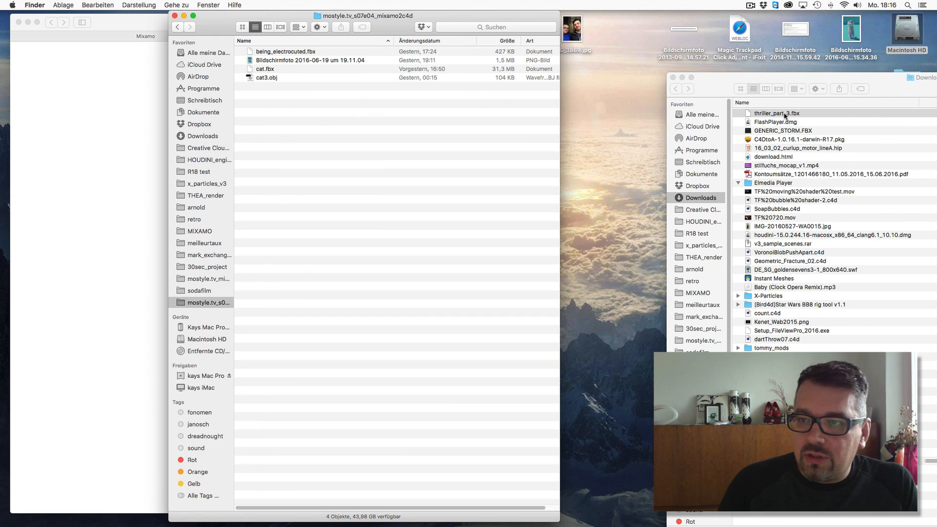
drag(785, 115, 405, 274)
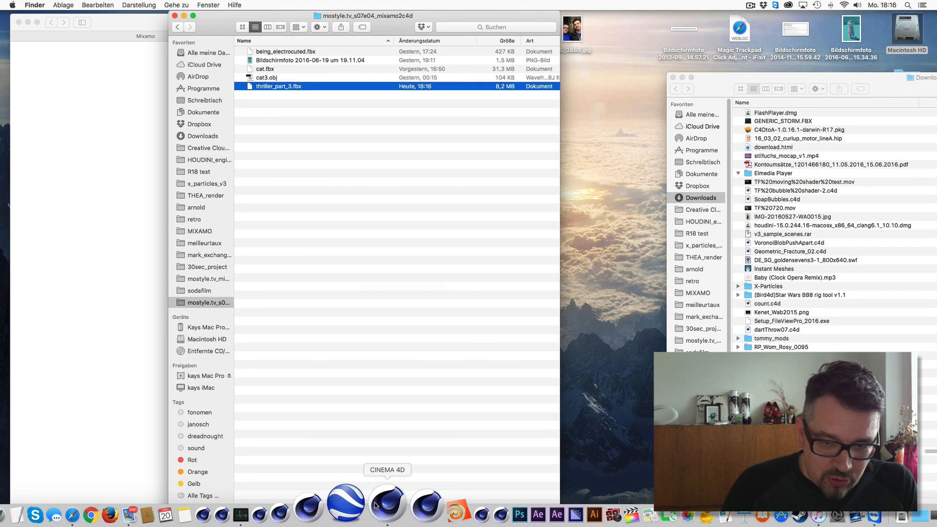
- Switch to Cinema 4D and open thriller_part_3.fbx with the default FBX import settings
click(375, 505)
click(7, 25)
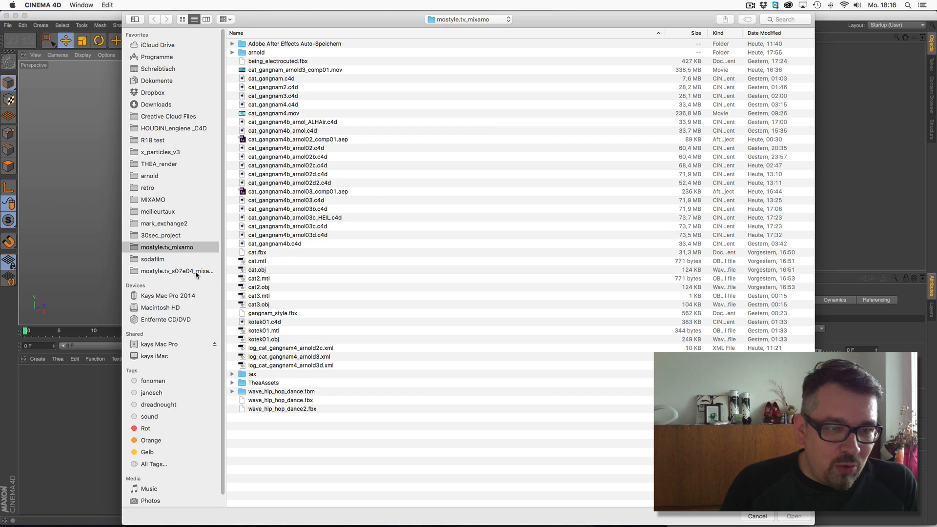
click(181, 270)
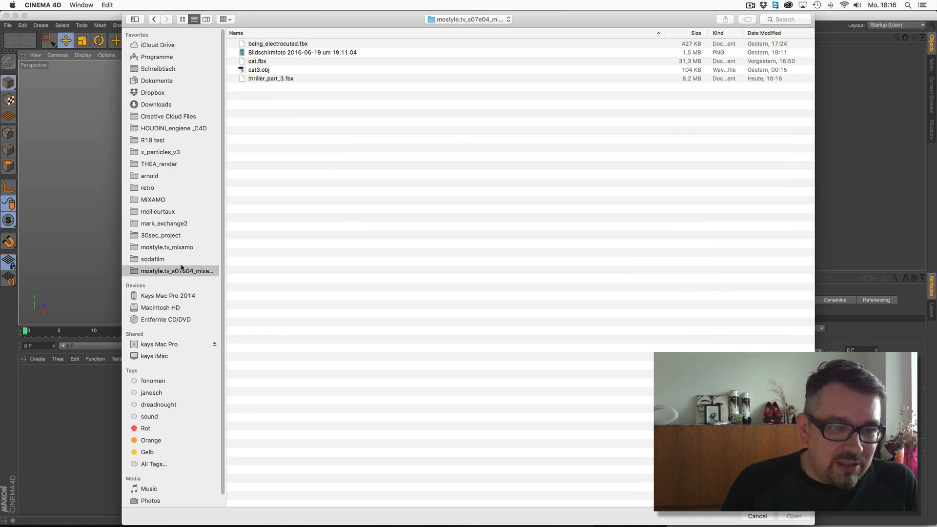
click(272, 79)
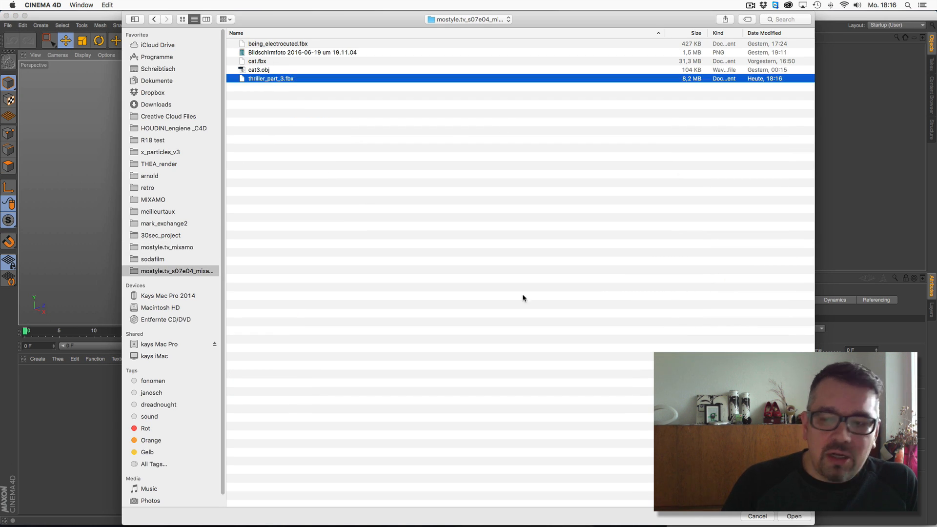
click(794, 516)
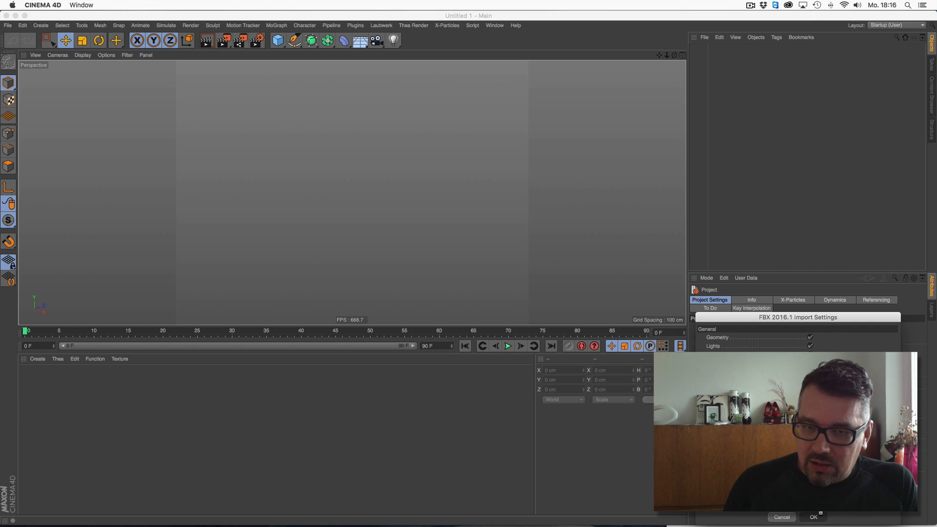
click(820, 515)
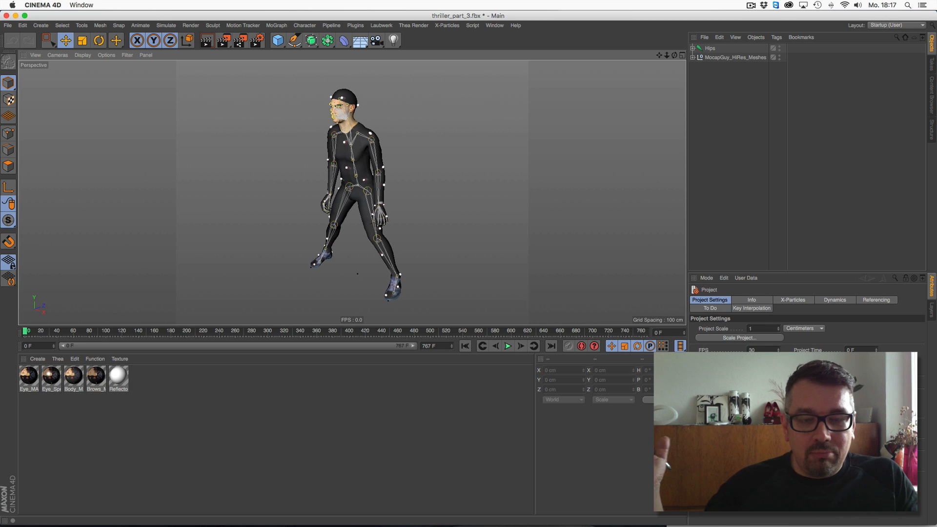
- Enlarge the viewport and play back the imported Thriller animation
drag(331, 325, 305, 442)
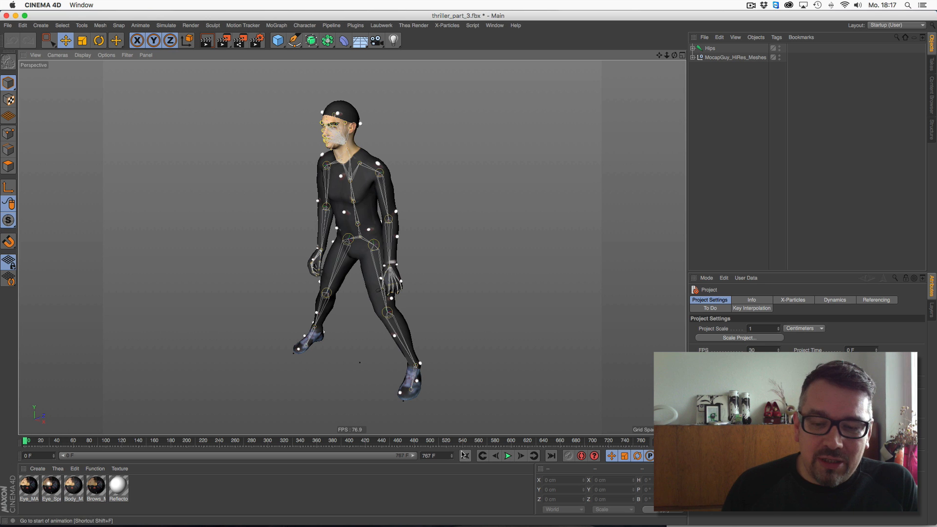
click(507, 456)
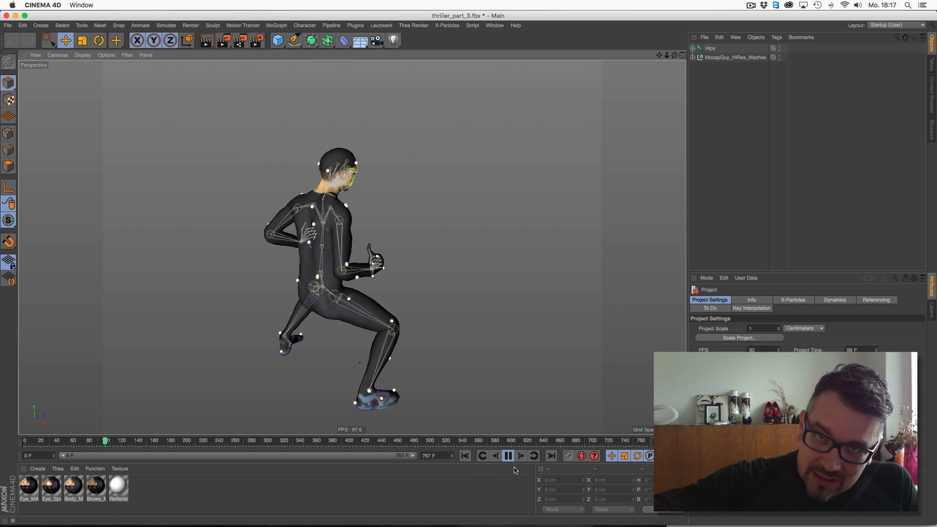
click(508, 456)
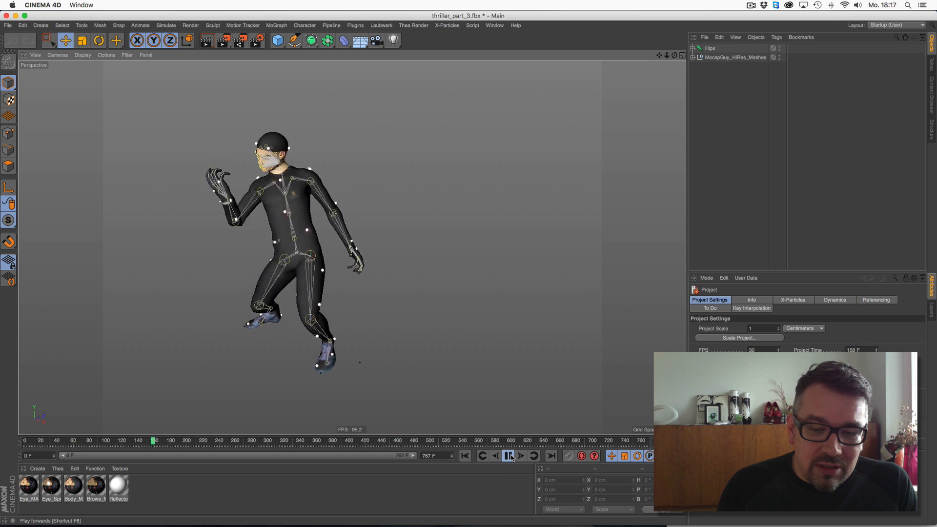
- Select all imported materials and delete them
drag(675, 55, 679, 59)
key(ctrl+a)
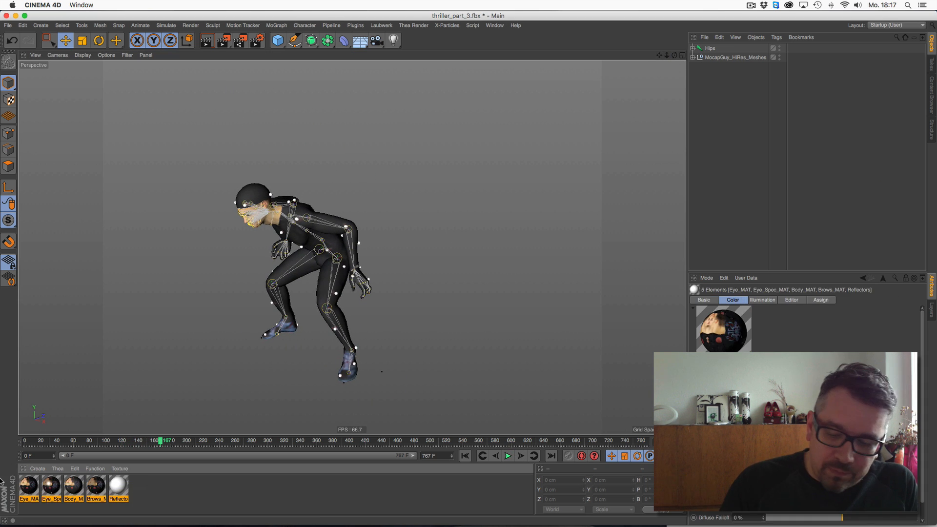
key(Delete)
- Replay the animation from the start without materials
click(483, 457)
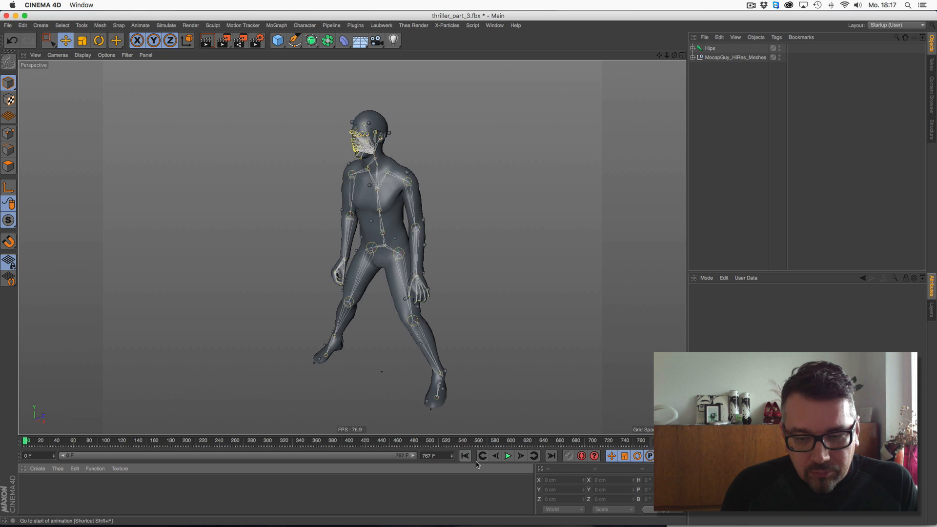
click(508, 456)
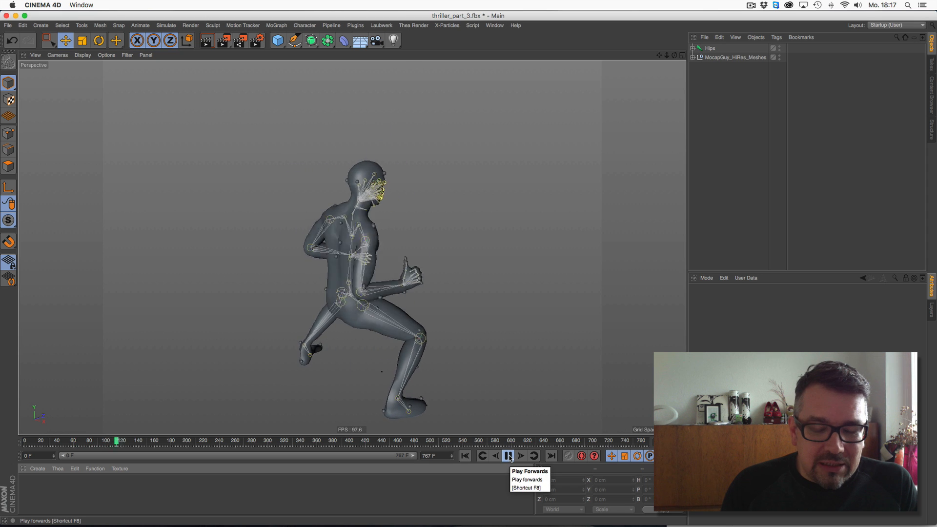
click(509, 457)
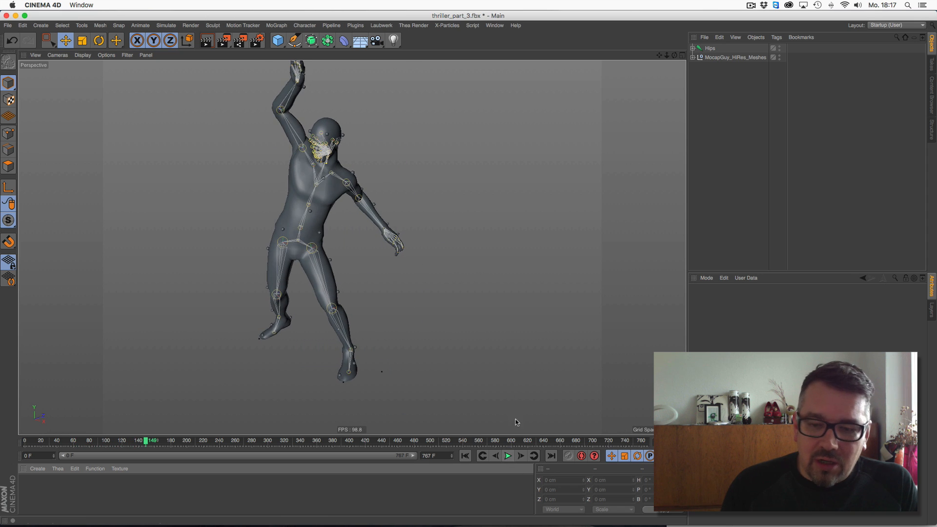
- Switch back to the Mixamo Downloads page in Safari
drag(659, 55, 664, 71)
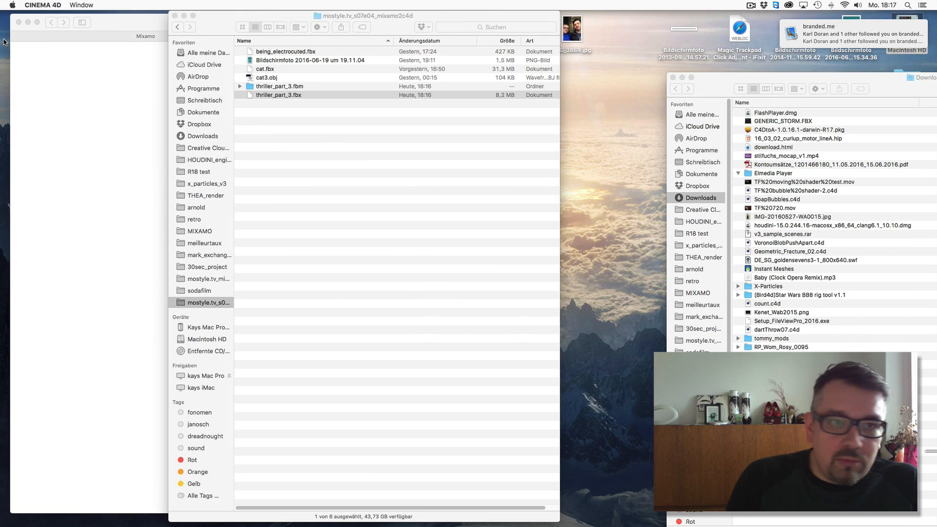
key(super+Tab)
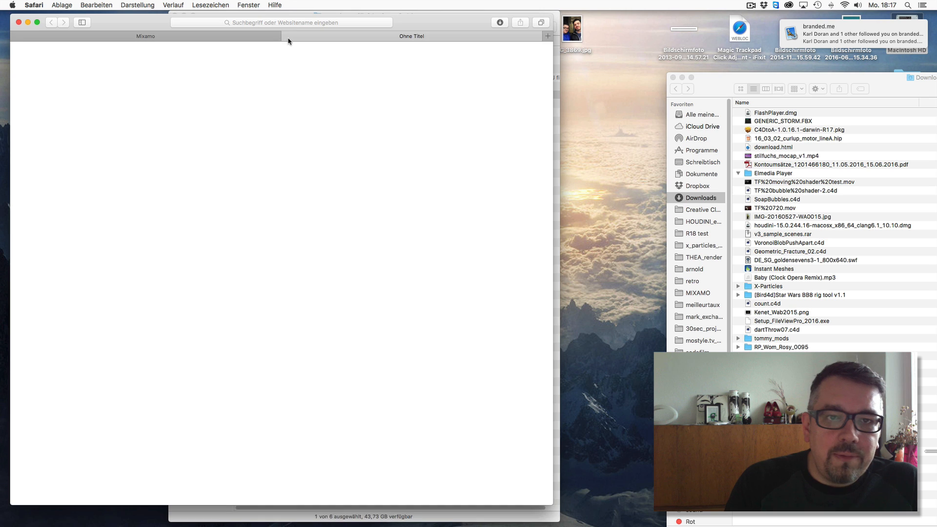
click(288, 37)
drag(553, 507, 623, 512)
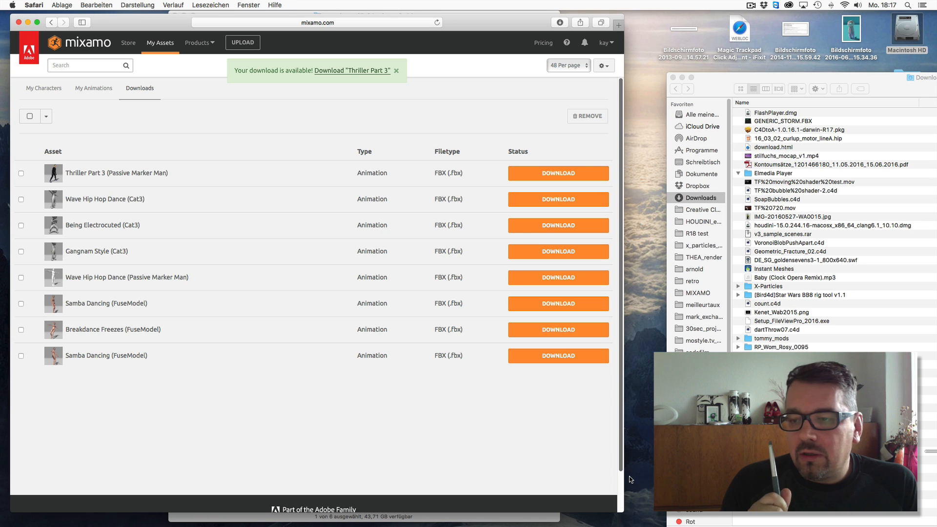
click(673, 78)
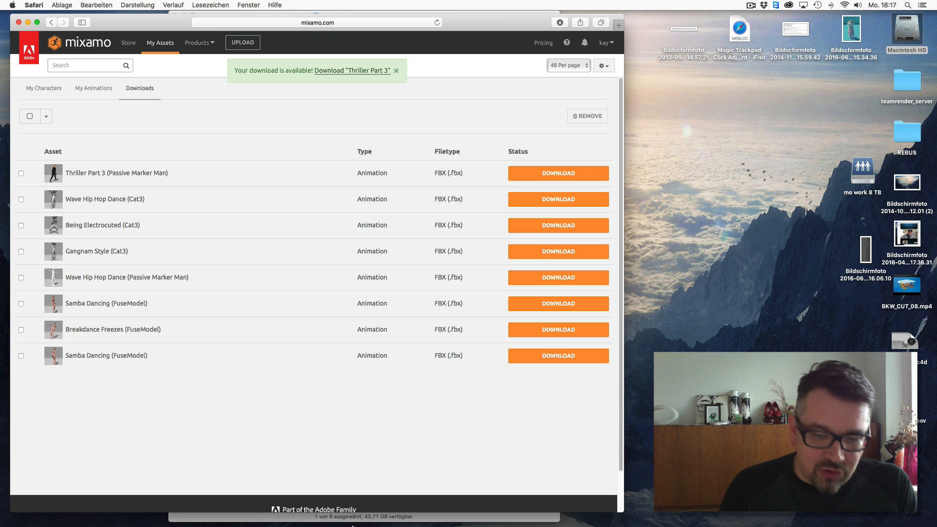
- Switch to Cinema 4D and start a Wavefront OBJ export of the scene
mouse_move(540, 524)
click(381, 506)
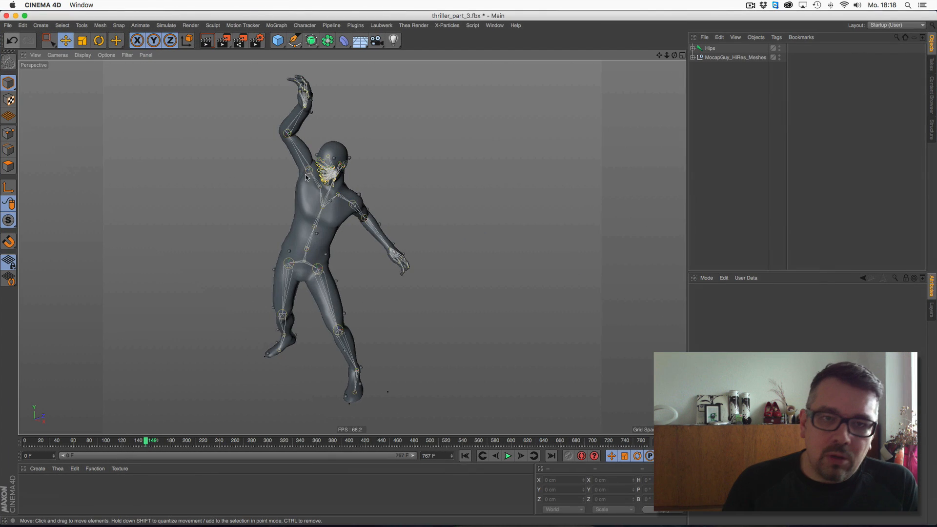
click(8, 25)
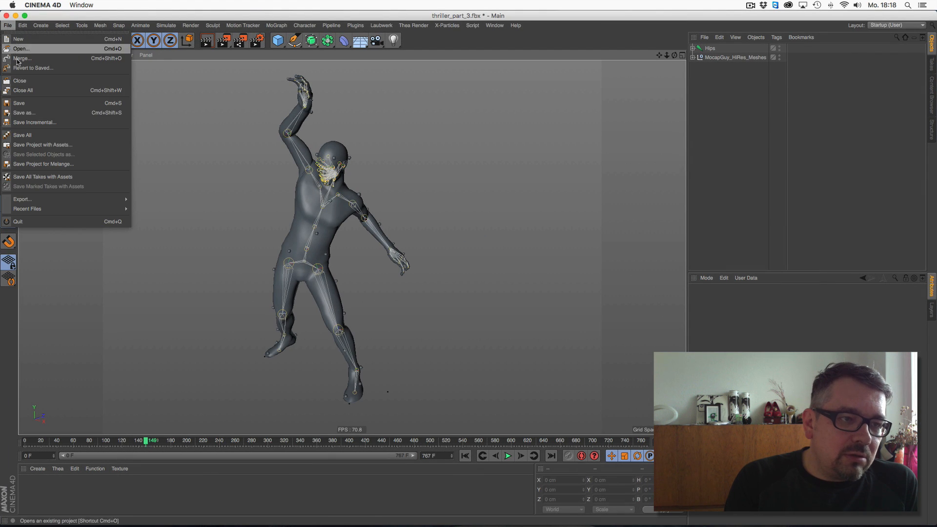
mouse_move(62, 203)
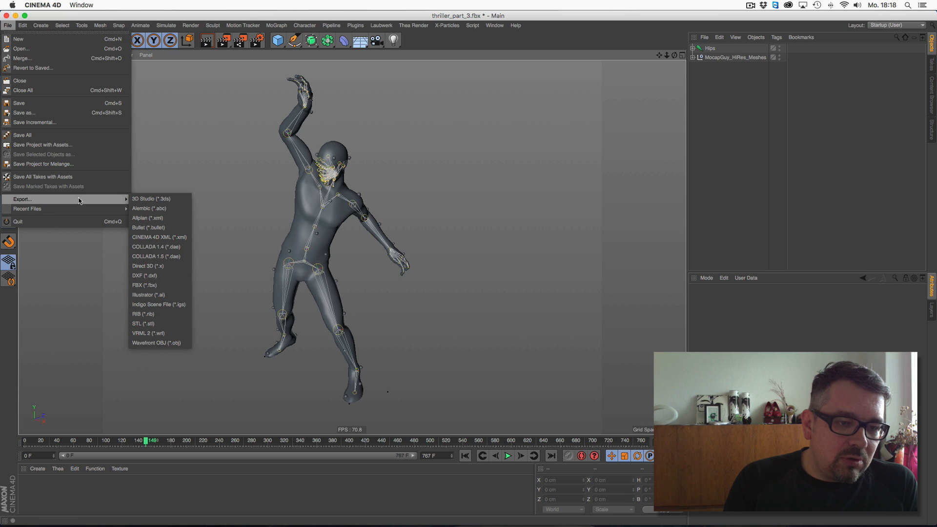
click(167, 343)
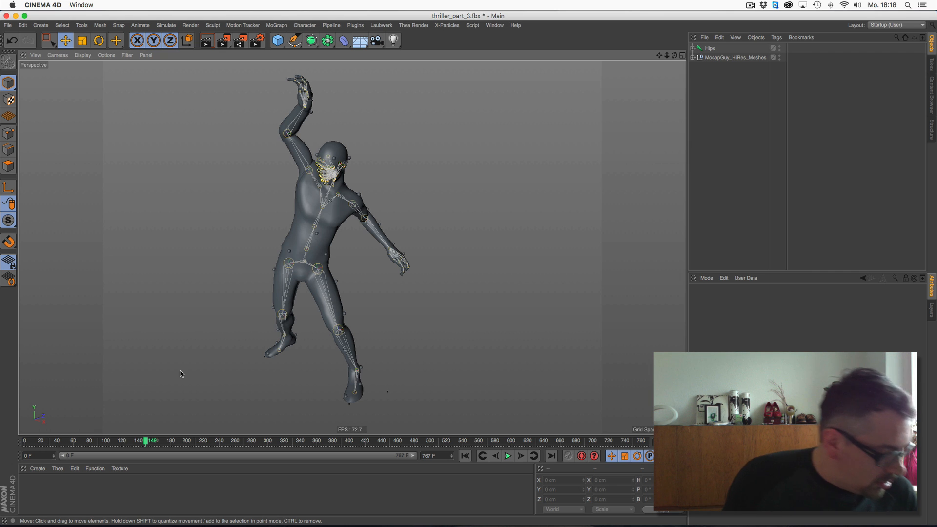
- Return to Safari and upload the cat3.obj character file from the mostyle.tv_s07e04 folder to Mixamo
click(15, 16)
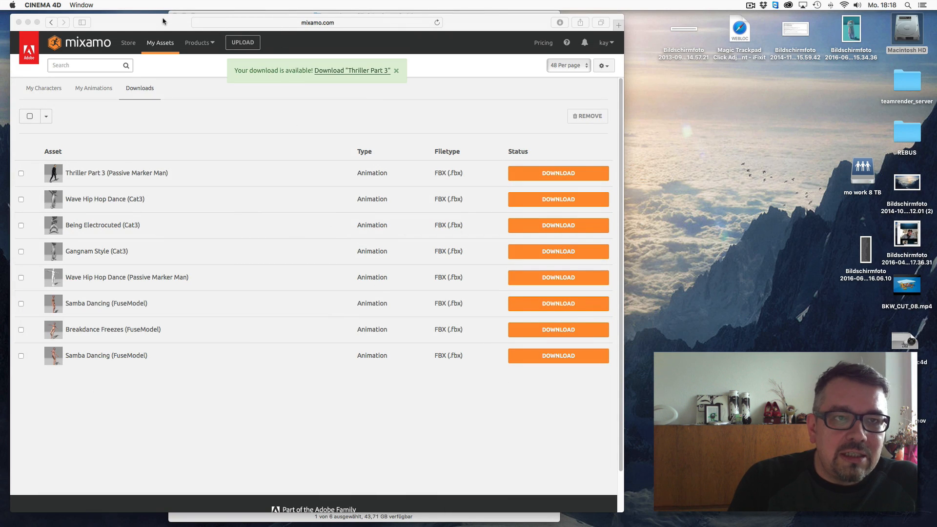
drag(163, 21, 196, 29)
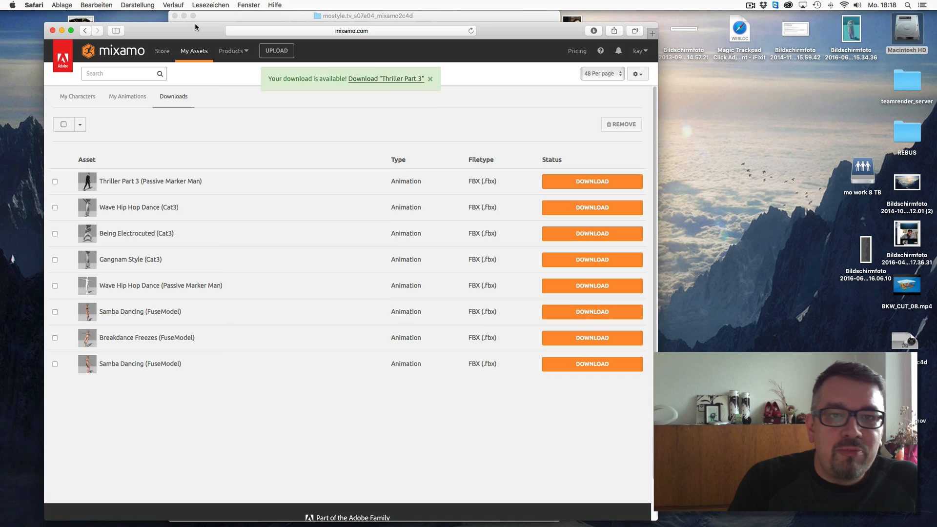
click(281, 54)
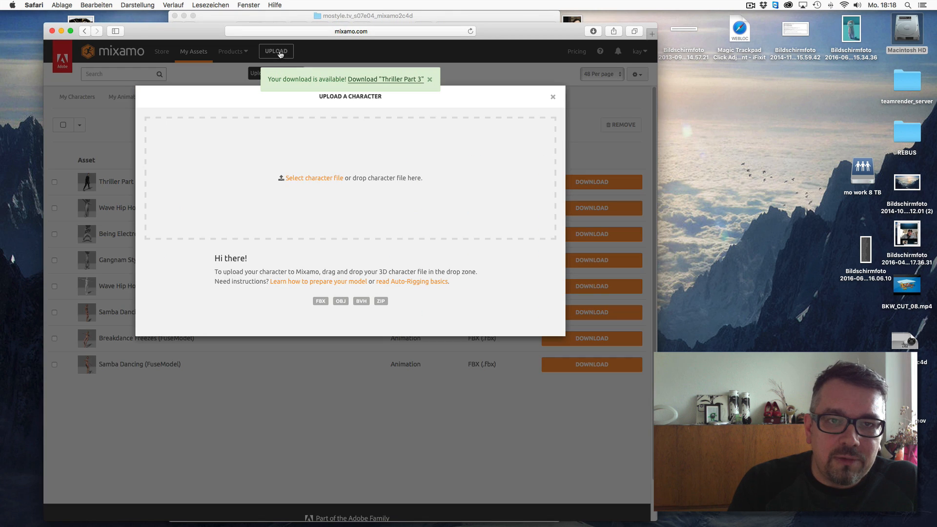
click(318, 178)
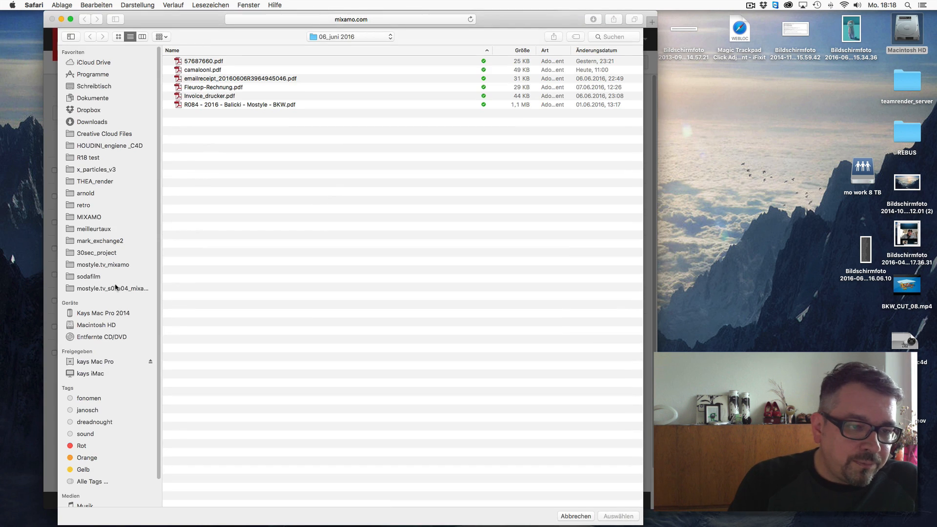
click(116, 288)
click(207, 79)
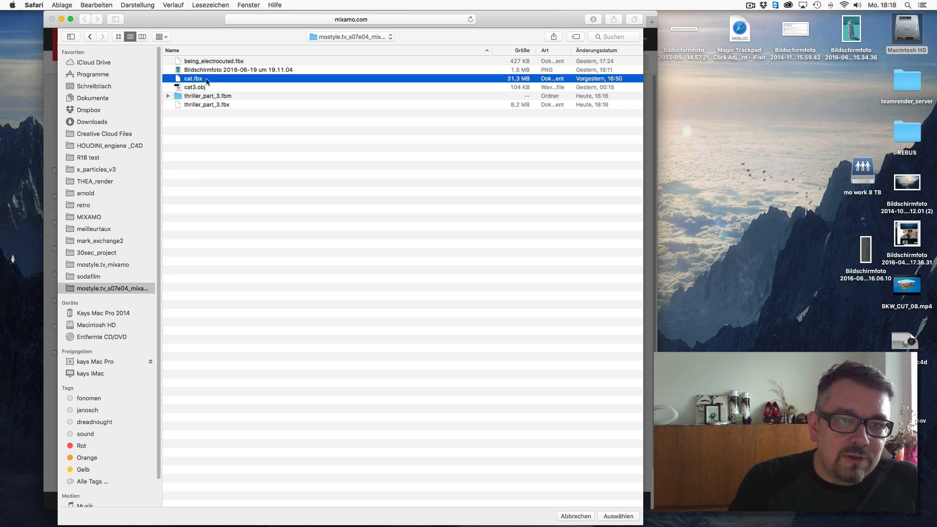
click(204, 88)
click(616, 515)
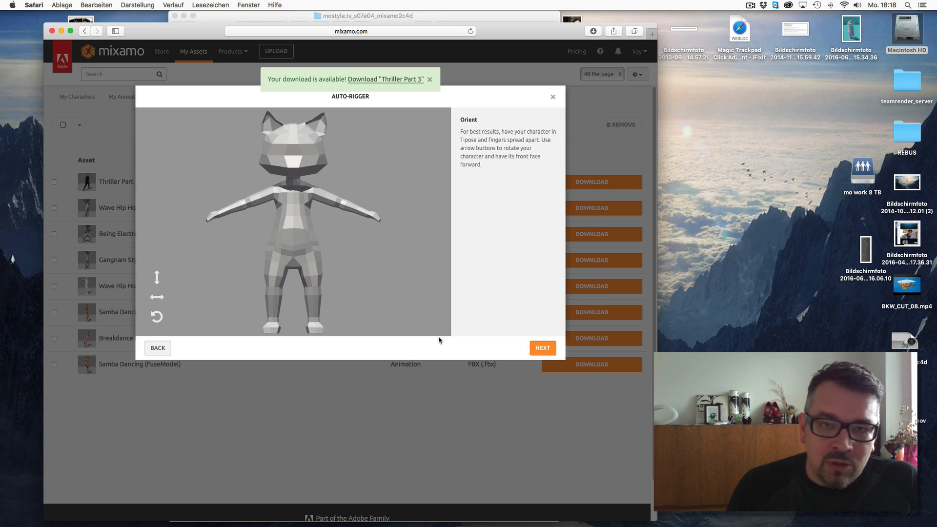
- Rotate the cat character around its Y axis in the auto-rigger and continue to marker placement
click(157, 298)
click(158, 299)
click(158, 299)
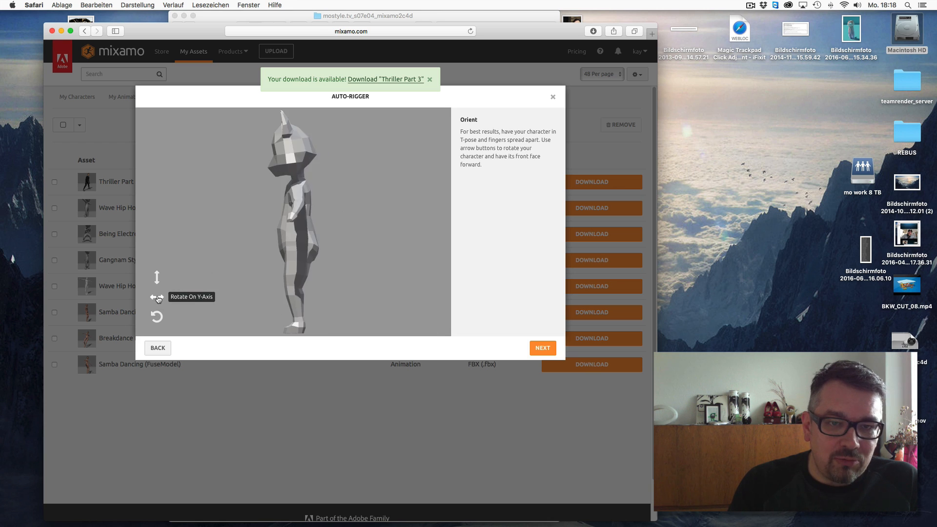
click(157, 299)
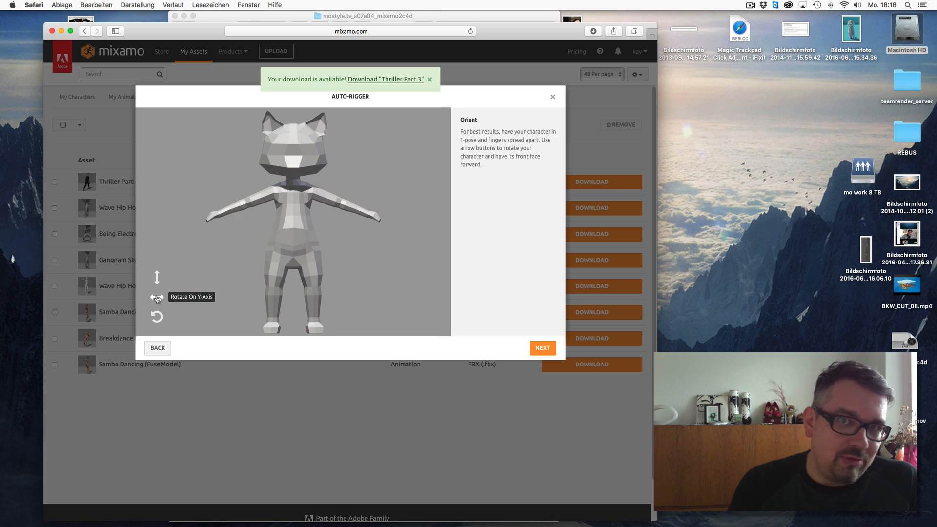
click(543, 348)
- Place the chin, wrist, elbow, knee and groin markers on the cat model
drag(185, 225, 293, 173)
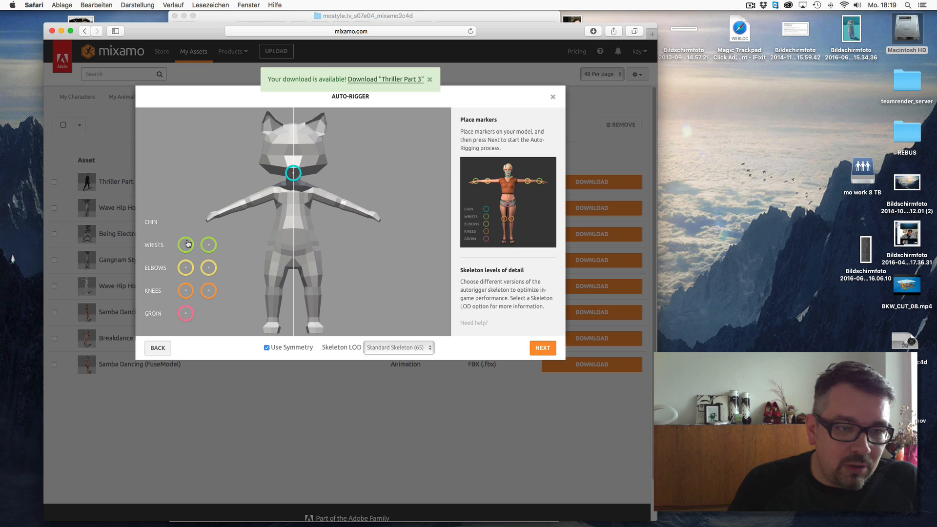
drag(187, 243, 219, 214)
drag(185, 267, 250, 205)
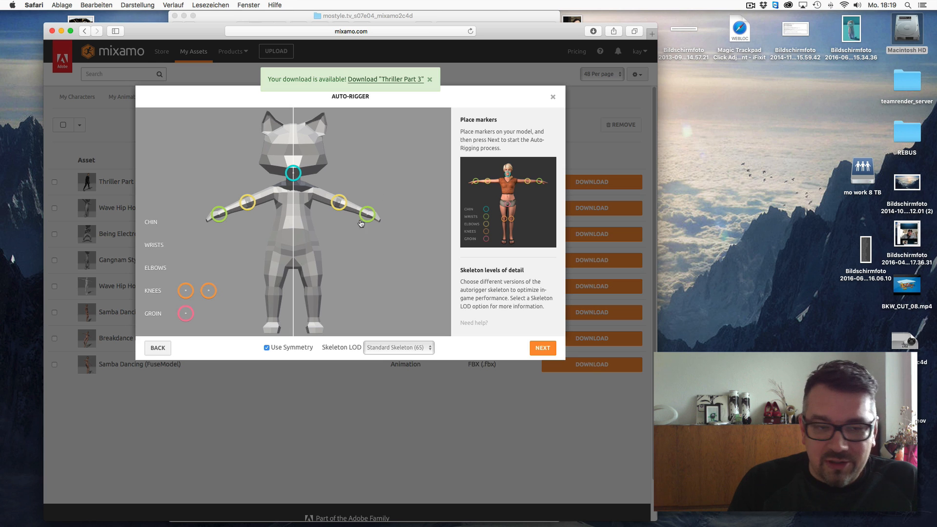
drag(186, 292, 272, 288)
drag(186, 313, 195, 307)
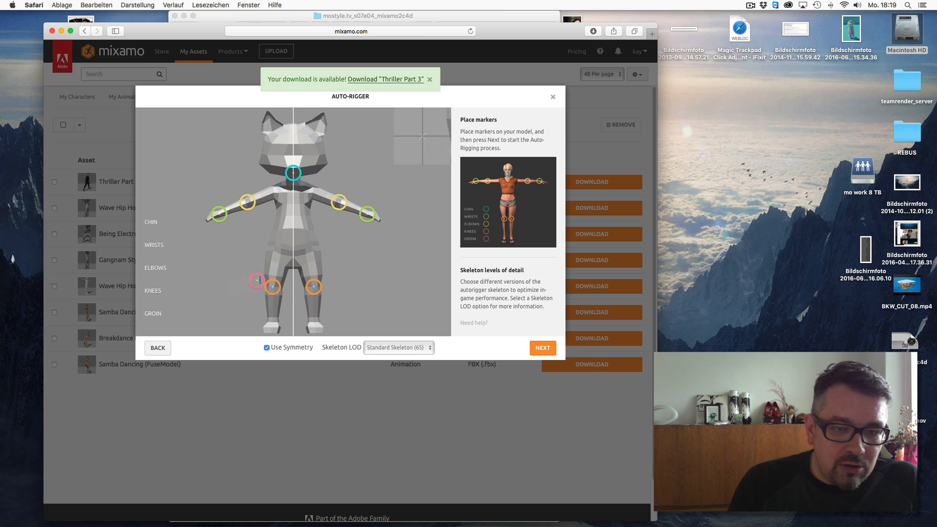
drag(258, 280, 293, 255)
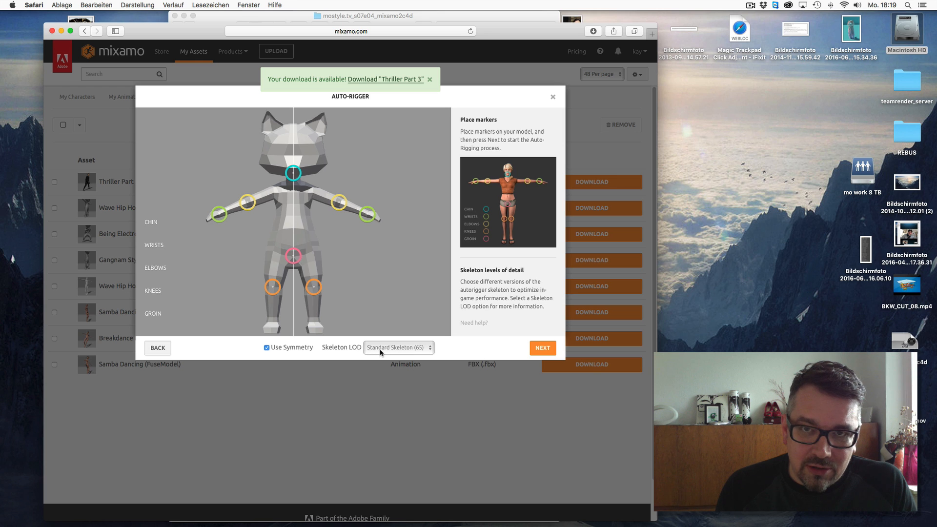
- Set the Skeleton LOD to No Fingers (25) and start the auto-rigging
click(421, 349)
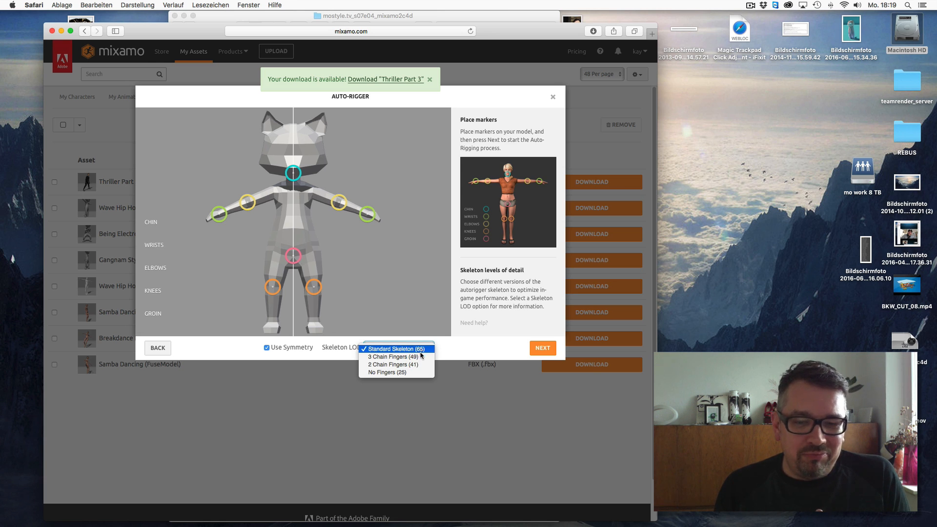
click(418, 372)
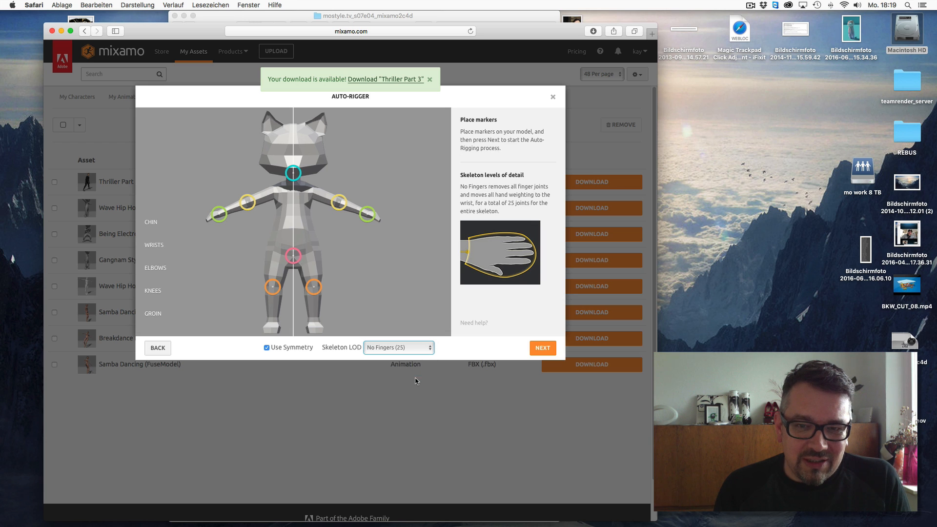
click(543, 349)
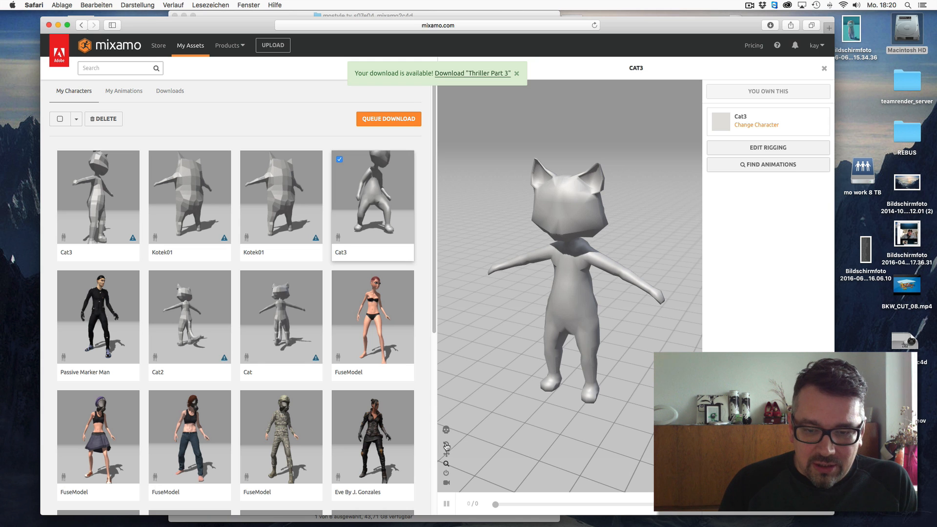
- Orbit the rigged cat preview and open the Store's Animations section
drag(572, 292, 600, 288)
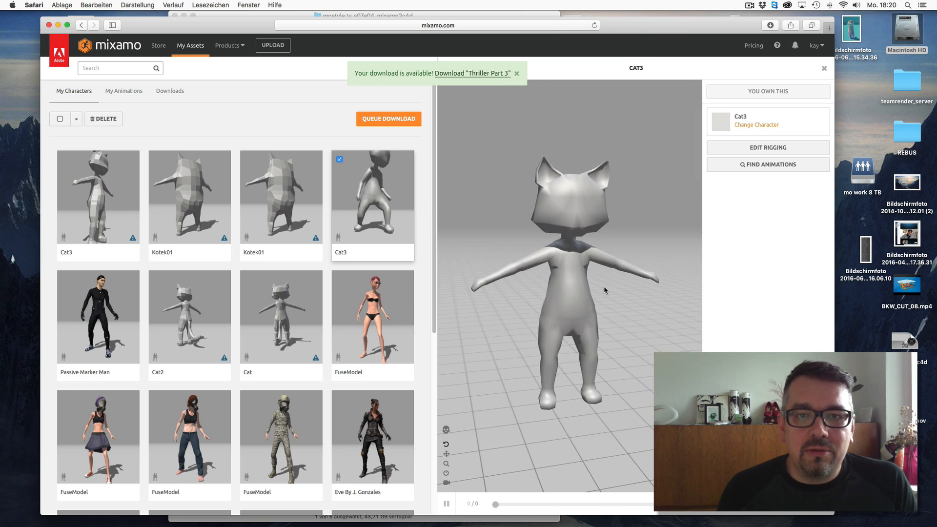
drag(660, 36, 657, 31)
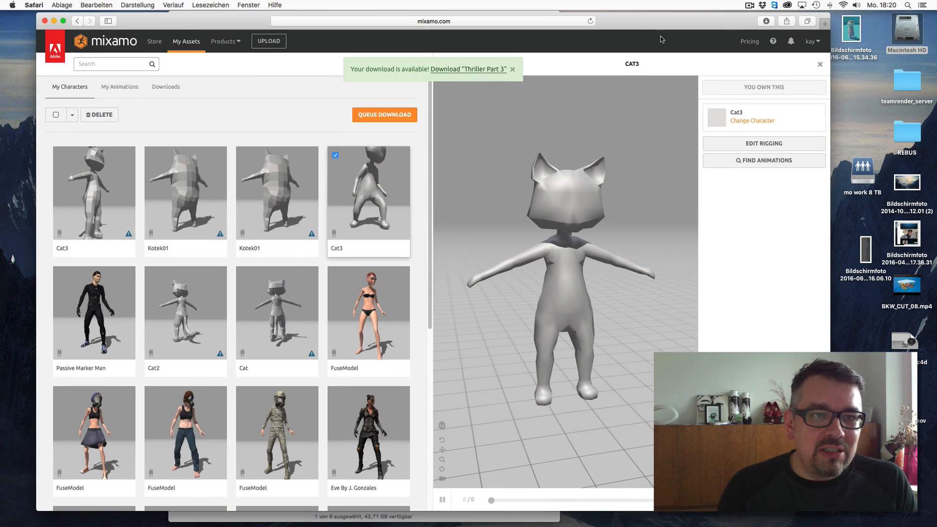
click(109, 92)
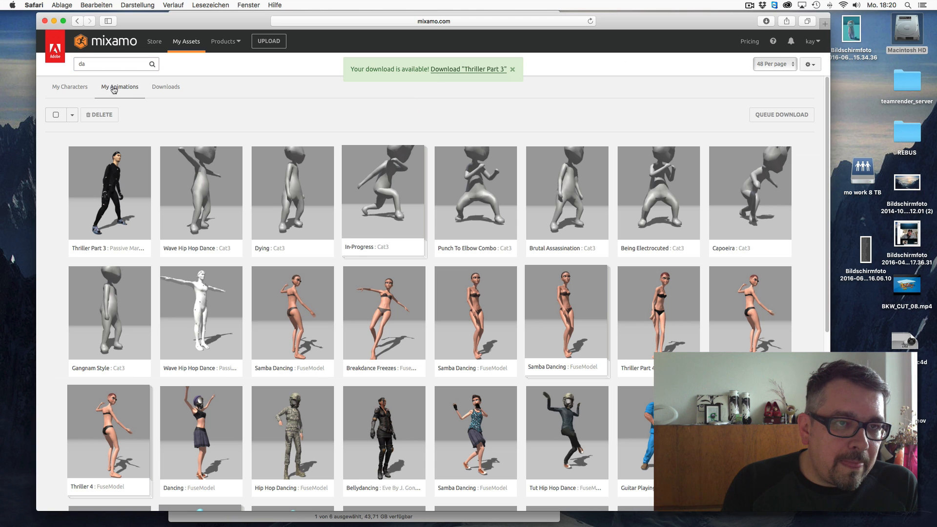
click(154, 41)
click(123, 88)
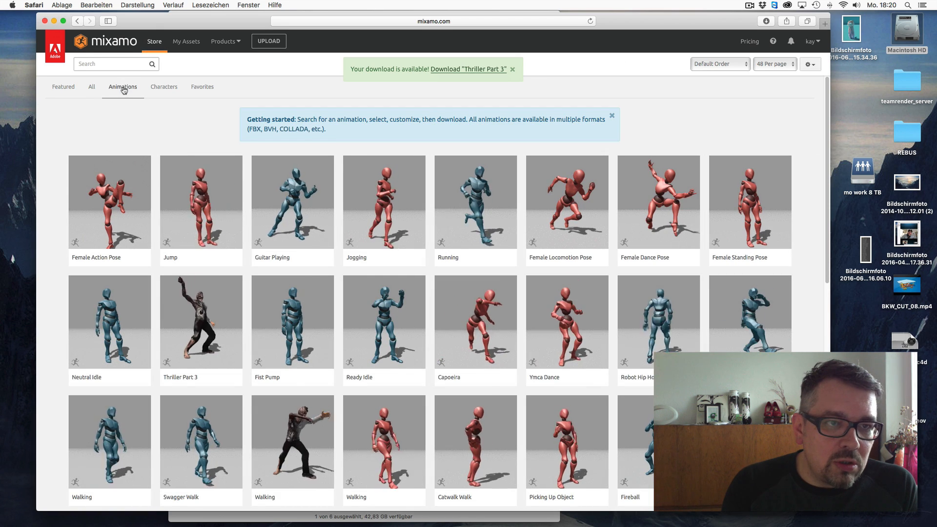
- Search the animations for dance and filter them by the Dance genre
click(121, 63)
text(danc)
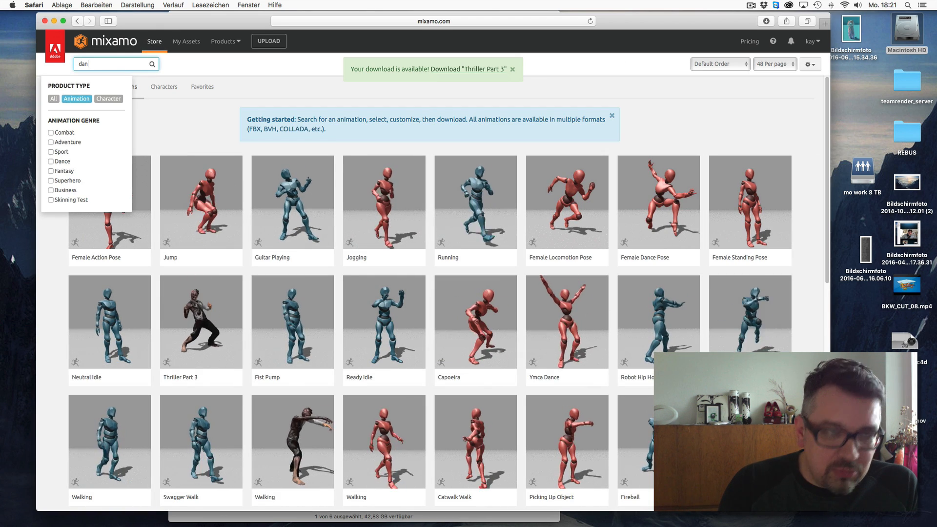
click(63, 162)
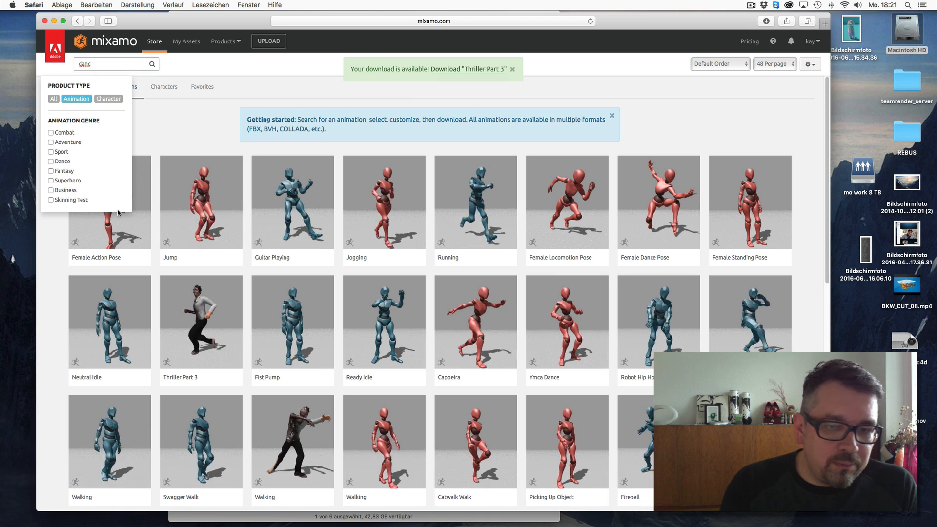
click(98, 67)
text(e)
click(51, 161)
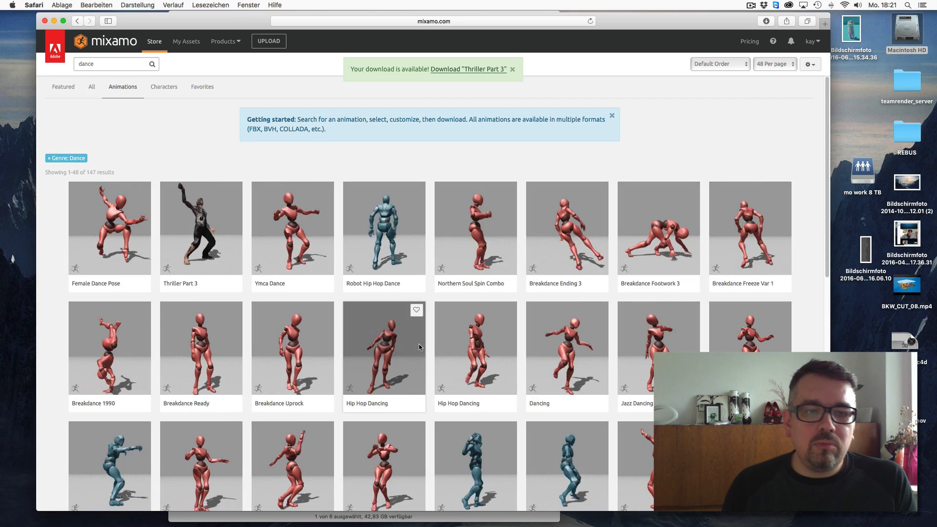
- Search for gangnam and preview the Gangnam Style animation on the cat, pausing playback
click(117, 64)
key(BackSpace)
key(BackSpace)
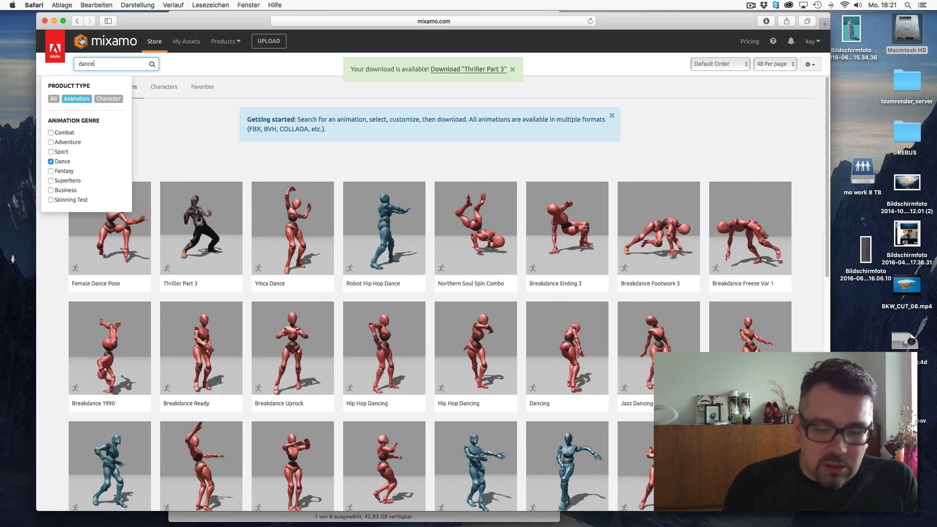
key(BackSpace)
key(BackSpace)
key(BackSpace)
text(gan)
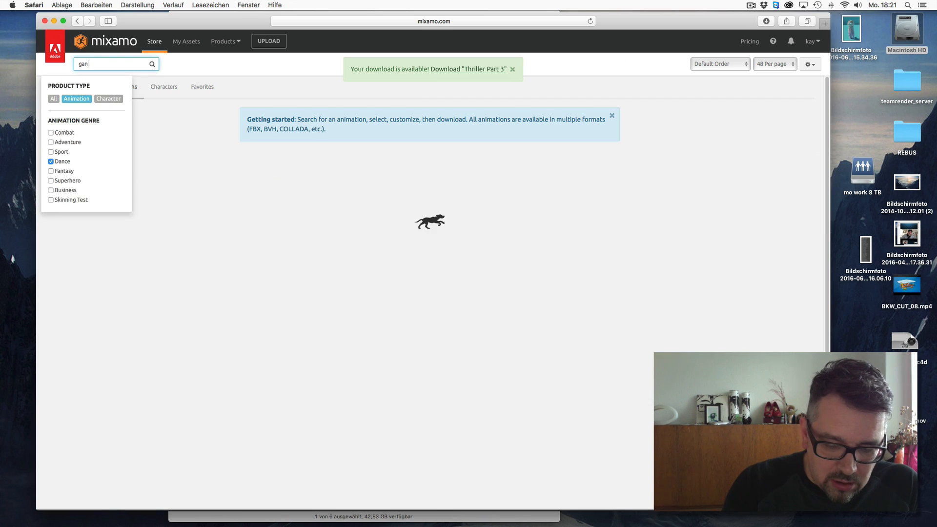
text(g)
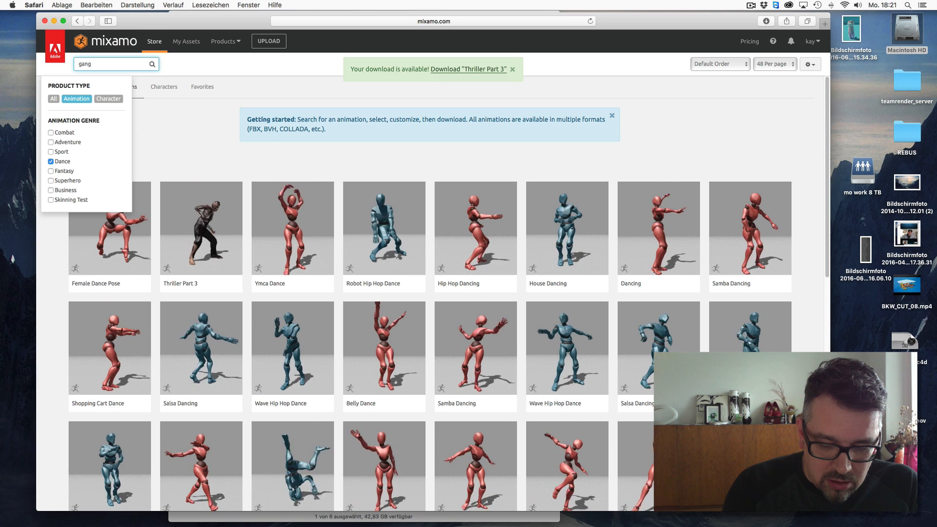
text(nam)
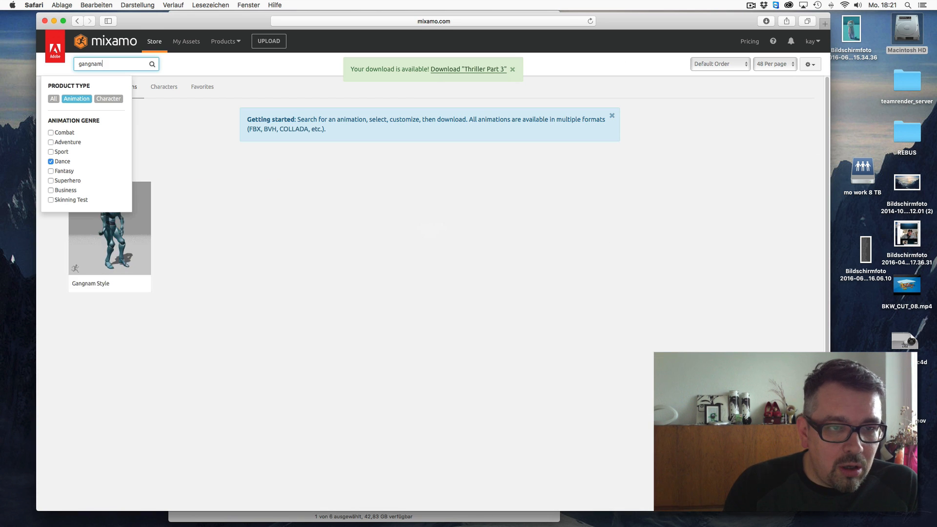
click(147, 246)
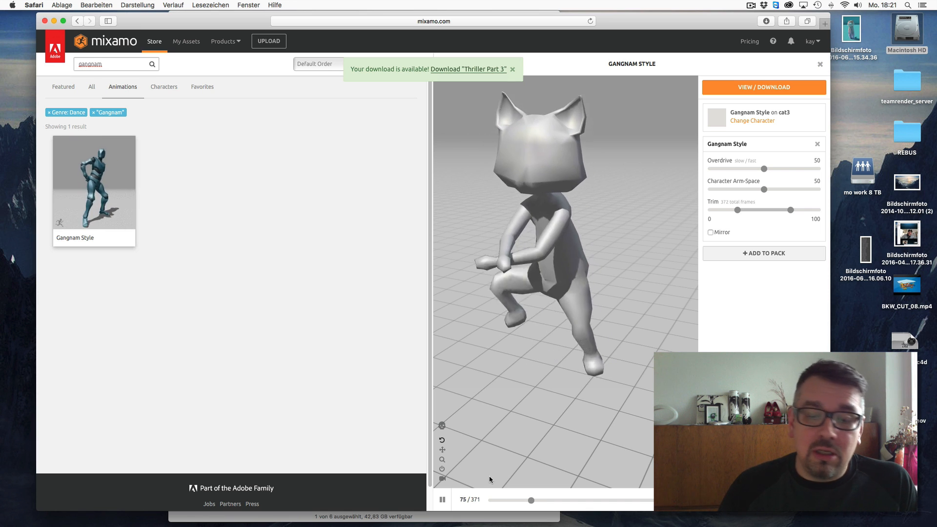
click(443, 500)
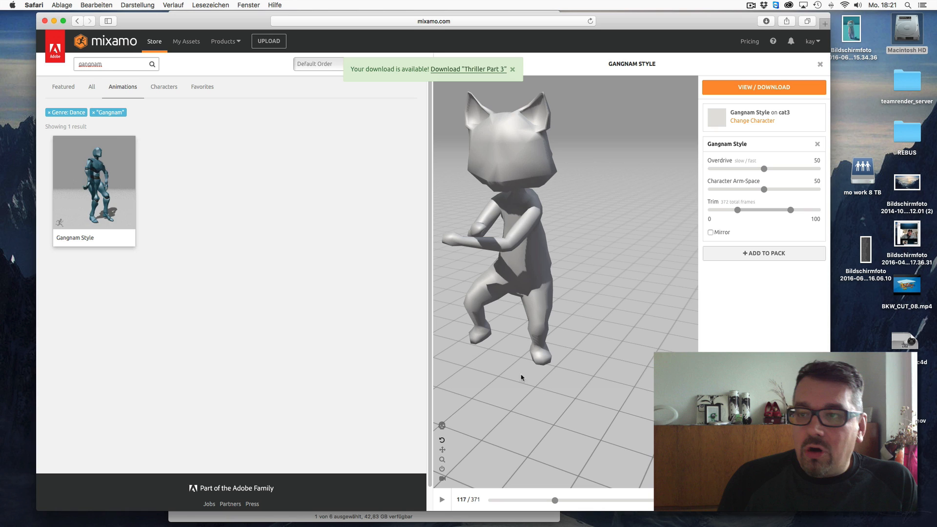
- Leave the browser and switch to Cinema 4D with the thriller_part_3.fbx scene
click(54, 21)
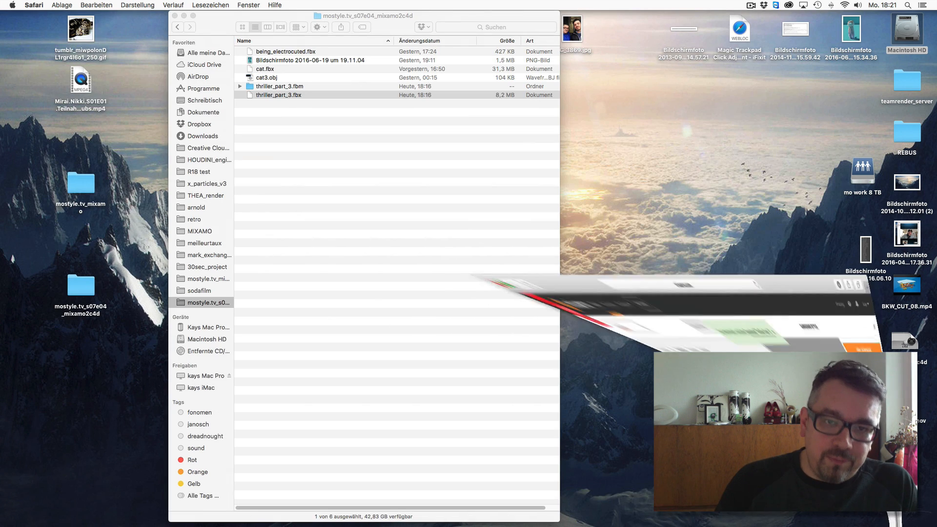
click(874, 515)
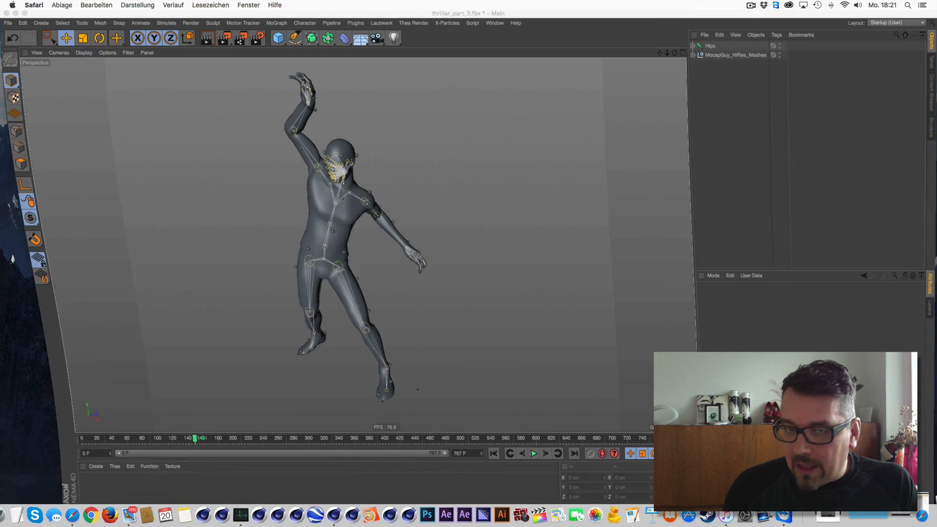
- Open being_electrocuted.fbx, accepting the default FBX 2016.1 import settings
click(8, 25)
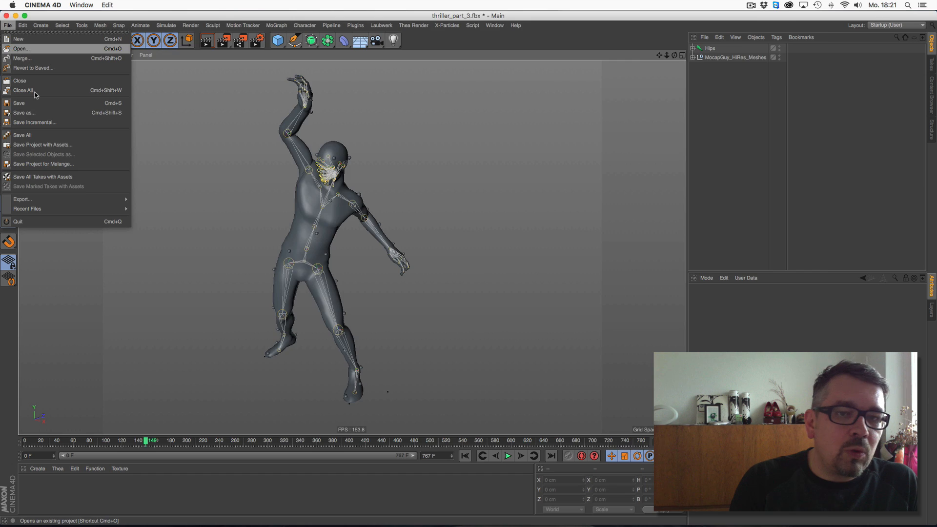
click(21, 49)
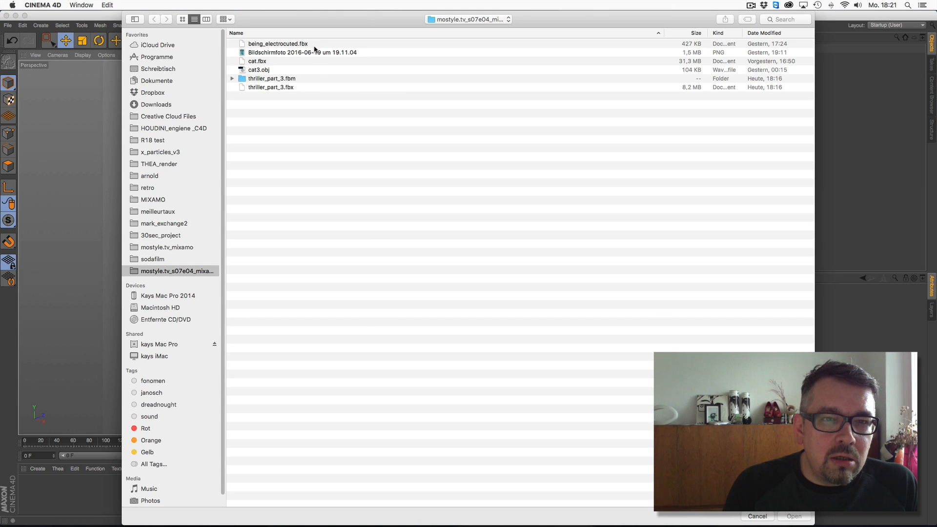
double_click(278, 43)
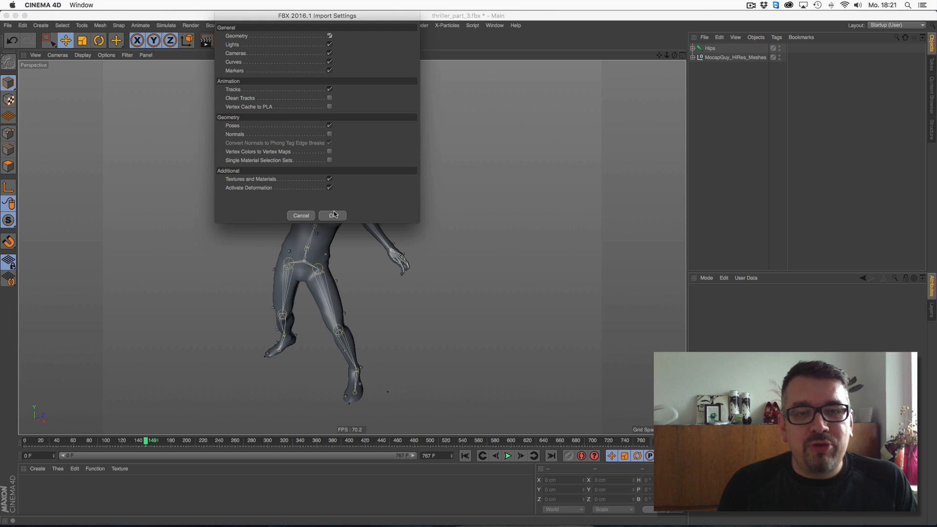
click(333, 216)
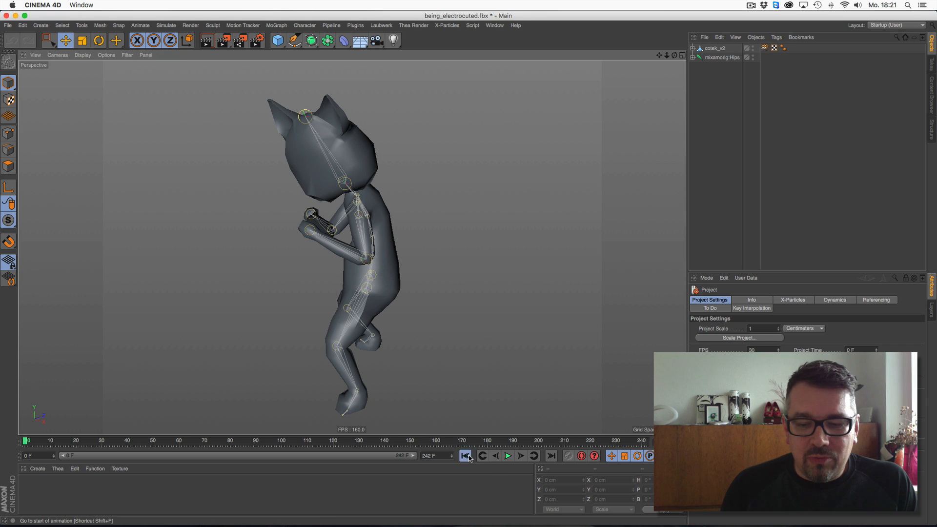
- Play the cat's electrocuted animation and pause it
click(506, 456)
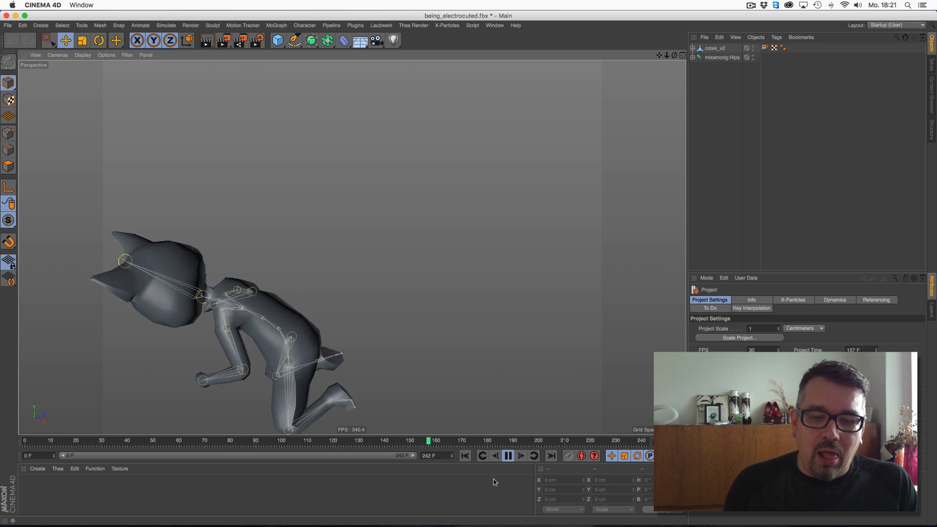
click(508, 456)
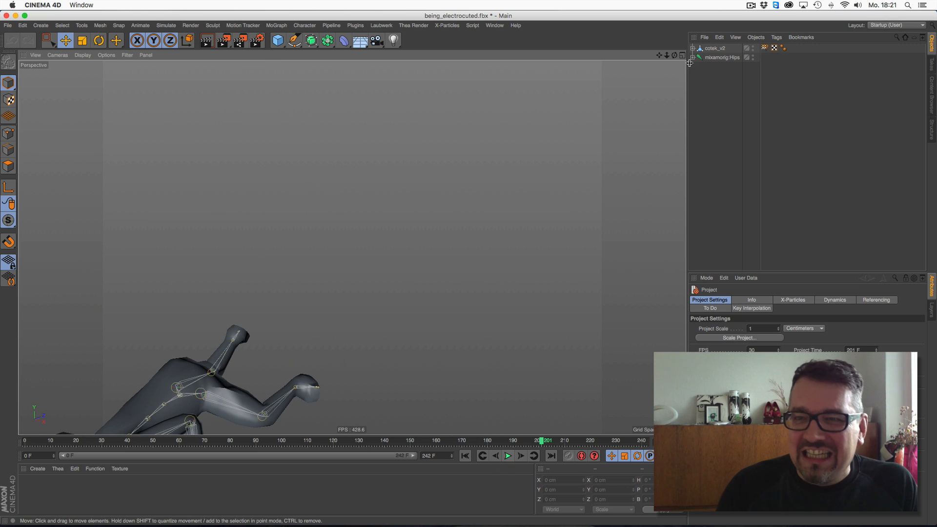
drag(656, 56, 697, 44)
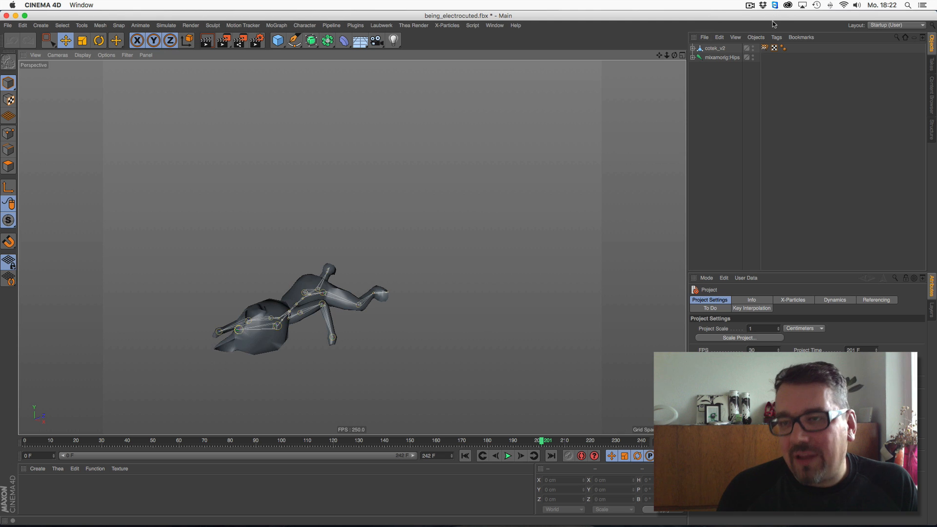
click(750, 6)
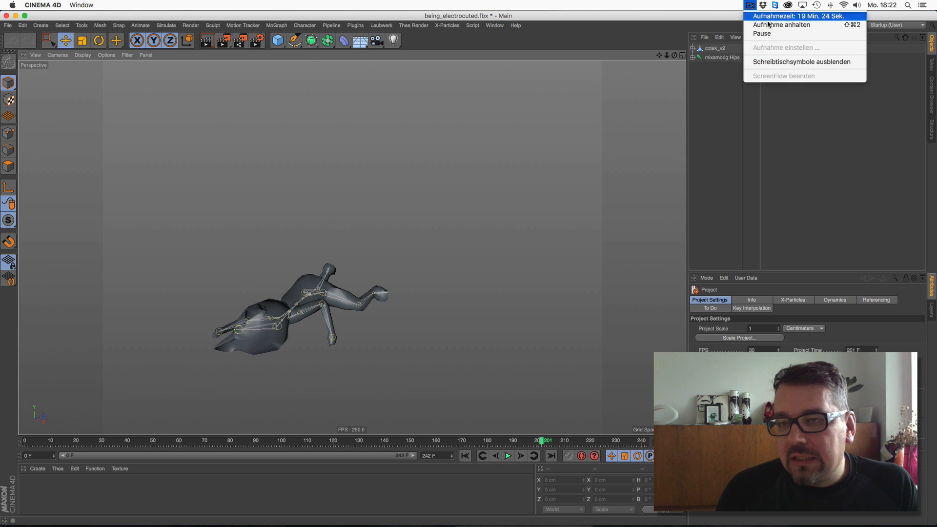
click(645, 14)
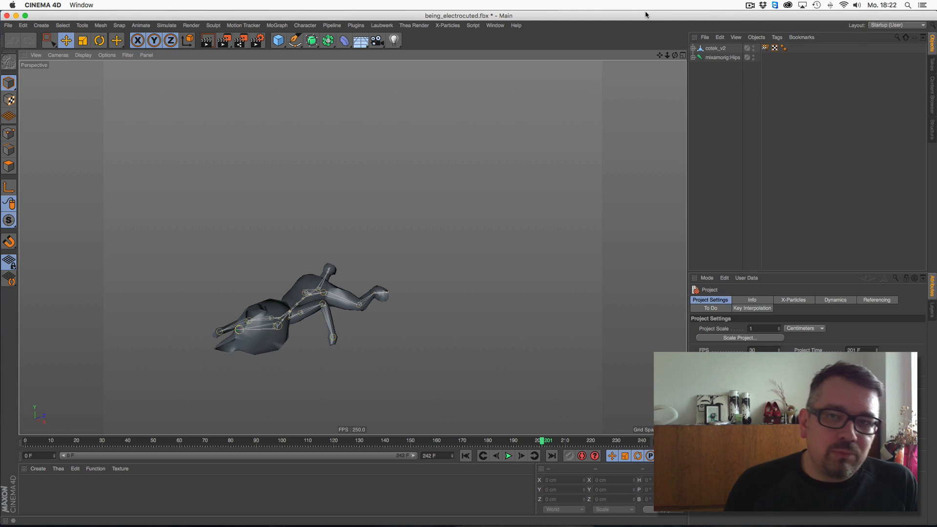
- Return to the animation start and orbit around the rigged cat to inspect it
click(467, 454)
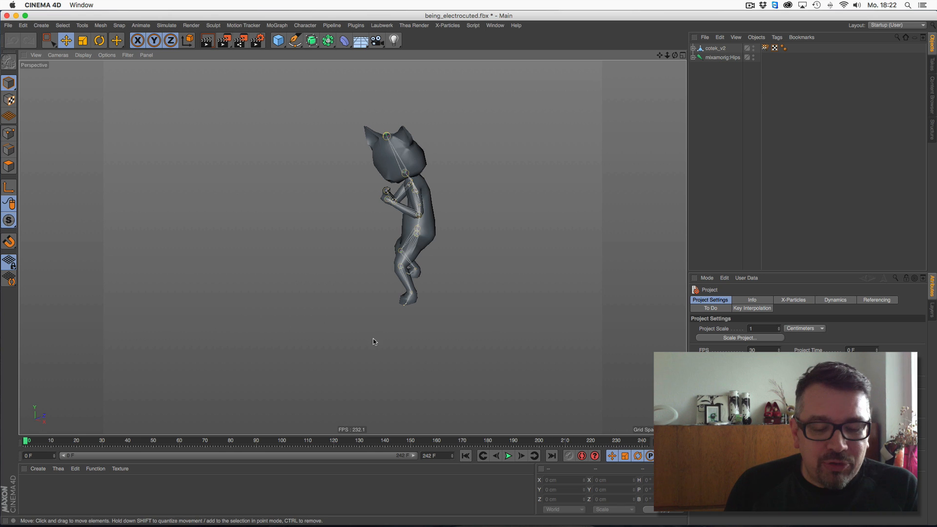
alt+right_drag(381, 307, 388, 295)
alt+middle_drag(396, 214, 351, 246)
alt+drag(351, 247, 391, 302)
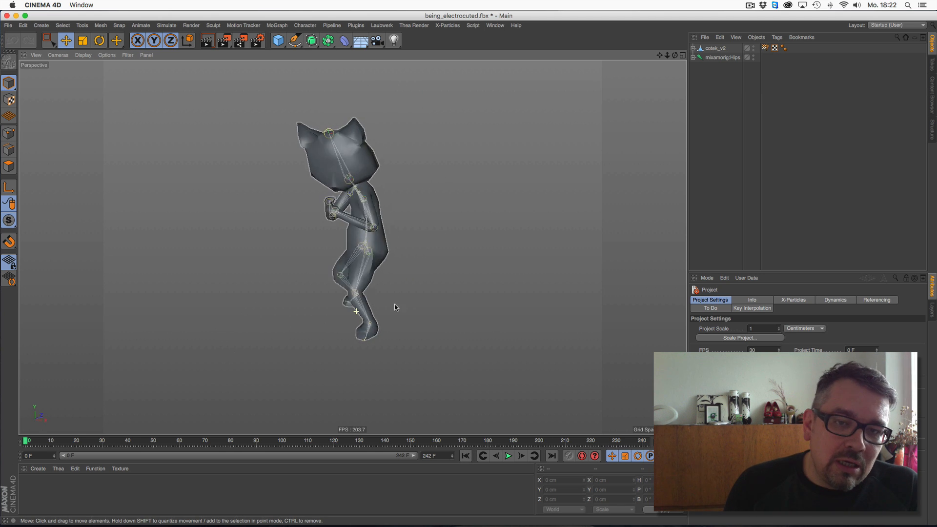
alt+middle_drag(347, 302, 369, 292)
alt+drag(370, 291, 378, 282)
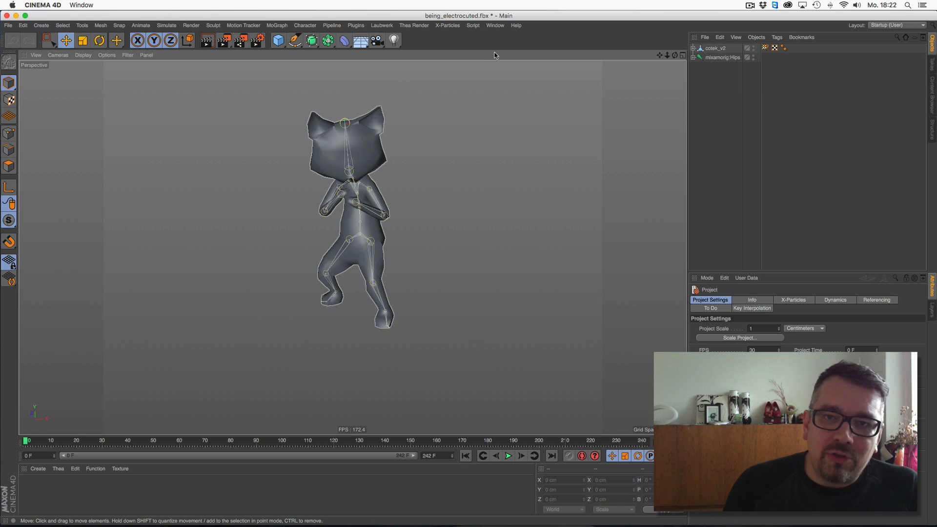
- Switch to the thriller_part_3 project and reopen thriller_part_3.fbx under the same name with default import settings
click(495, 26)
click(529, 274)
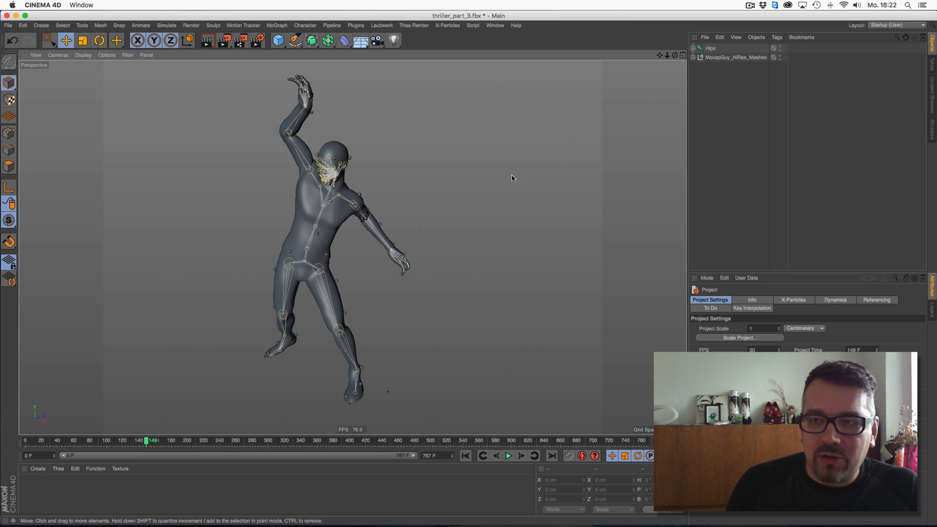
click(9, 26)
click(19, 43)
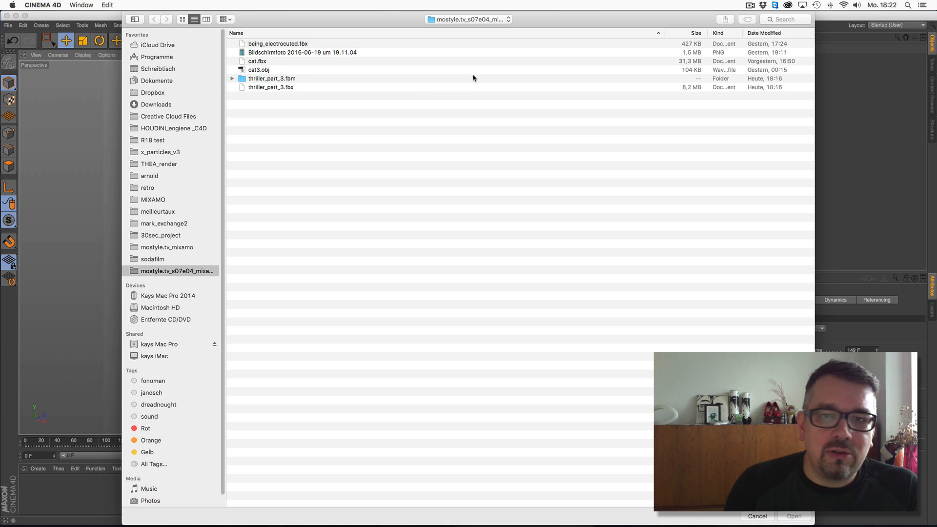
double_click(290, 87)
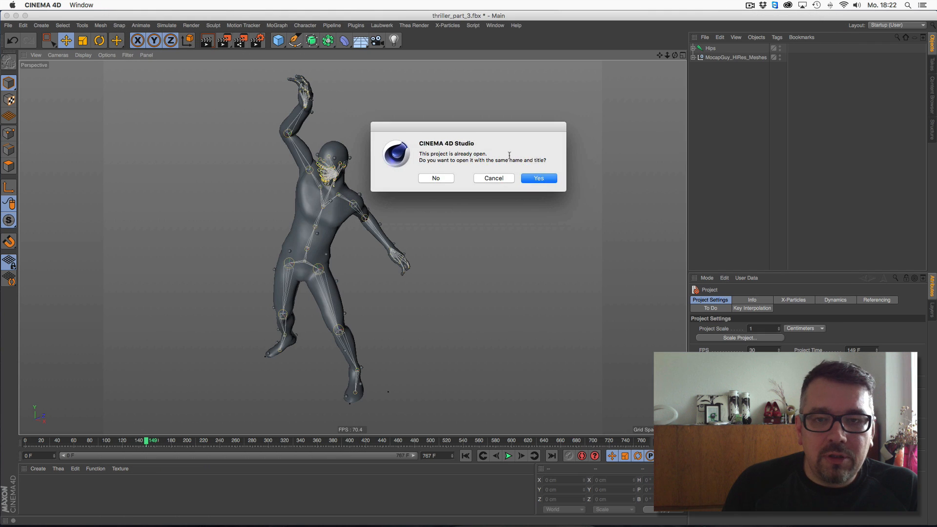
click(539, 178)
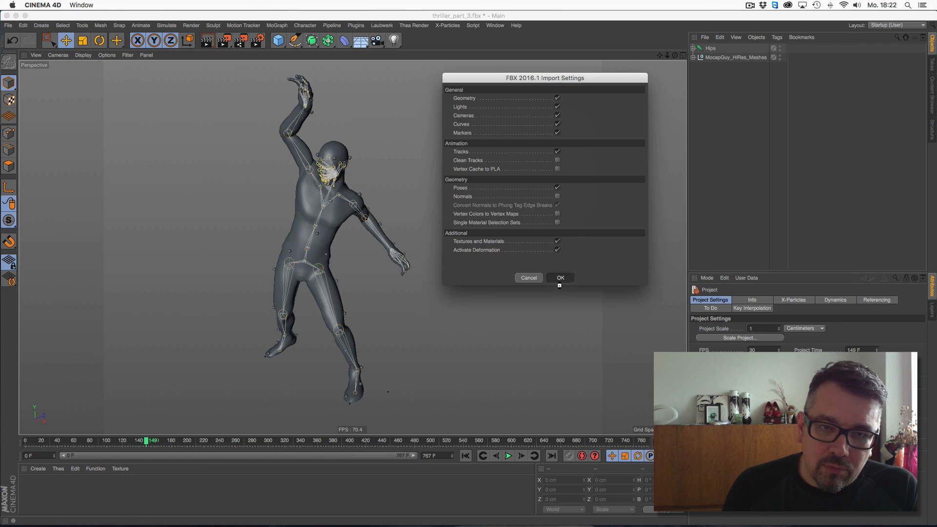
click(559, 283)
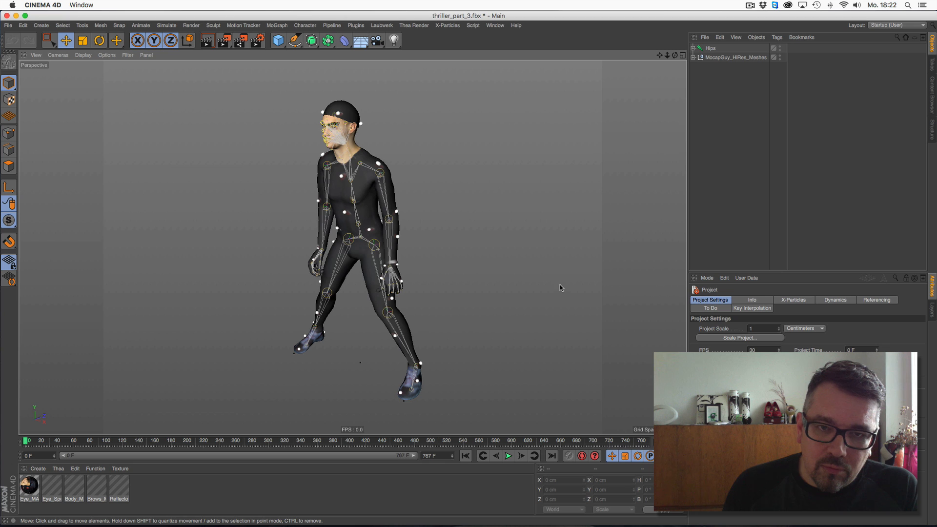
- Add a Floor and a Physical Sky to the scene and render the active view
click(361, 41)
drag(364, 41, 469, 55)
mouse_move(667, 55)
mouse_down()
mouse_move(615, 61)
mouse_move(677, 55)
mouse_up()
key(super+r)
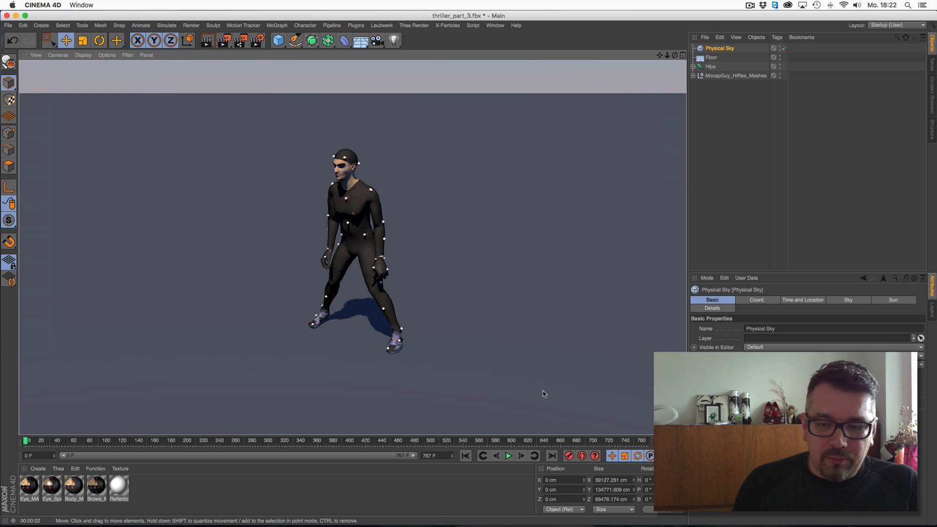
- Play the thriller animation, render the view mid-motion, and return to the start frame
click(508, 455)
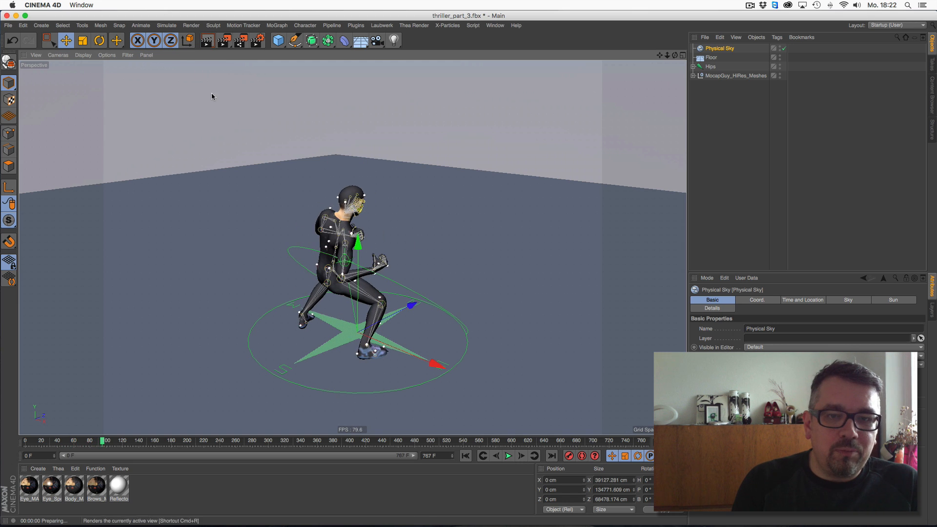
key(ctrl+r)
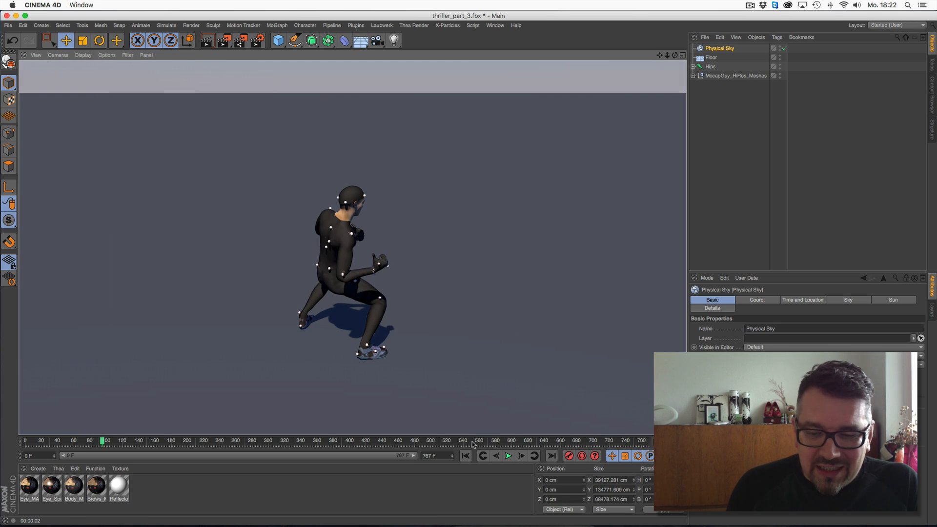
click(466, 456)
click(506, 459)
click(506, 458)
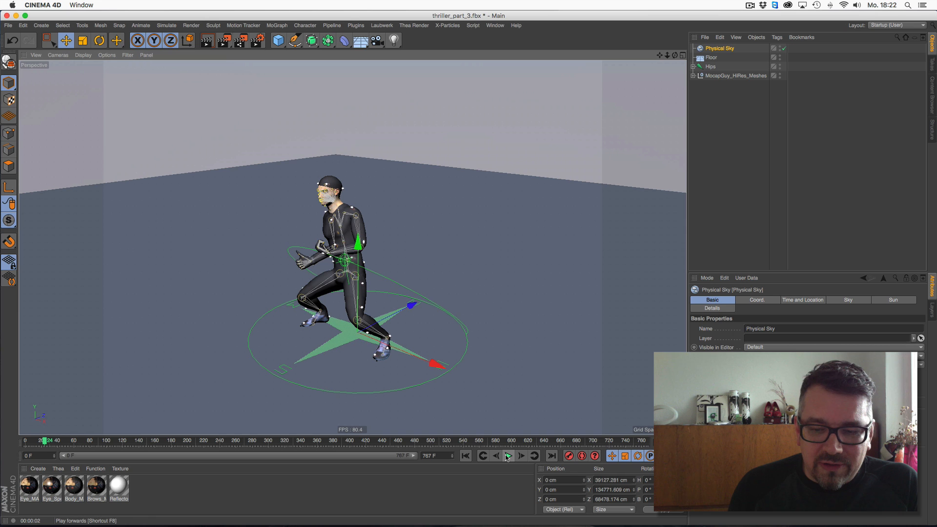
click(509, 454)
click(509, 456)
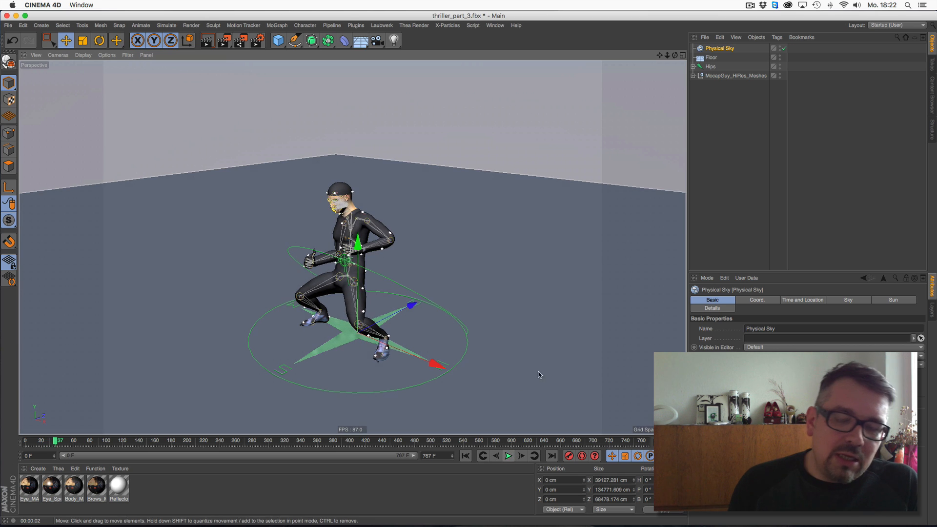
click(466, 459)
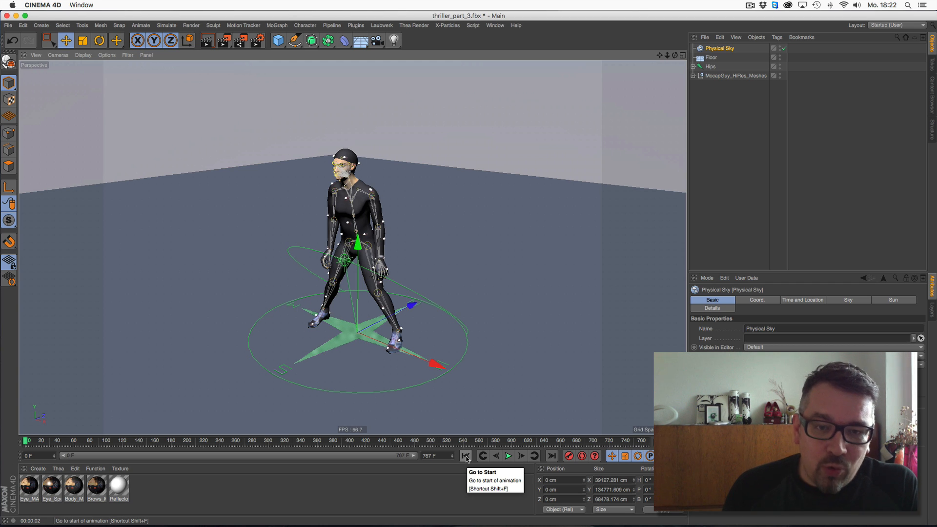
drag(667, 56, 682, 53)
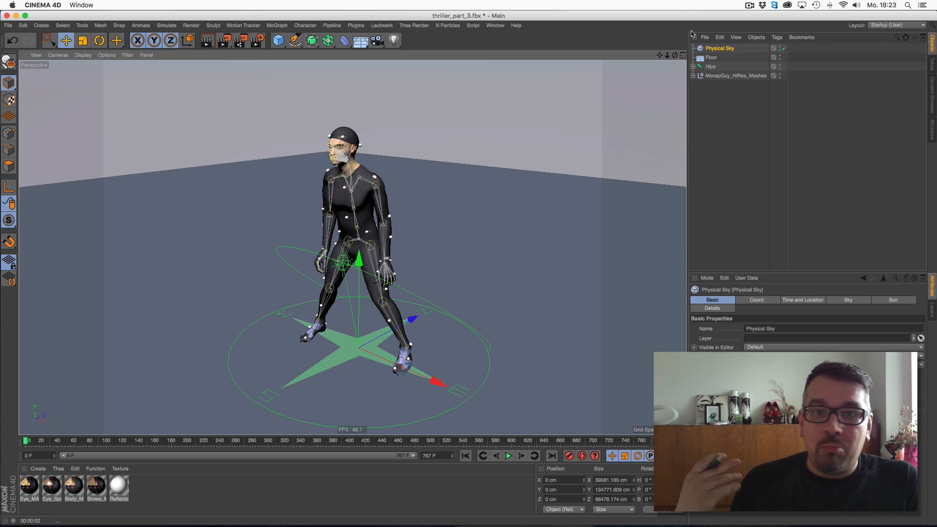
- Expand the MocapGuy_HiRes_Meshes group and select the MocapGuy_Body mesh
click(693, 76)
click(718, 85)
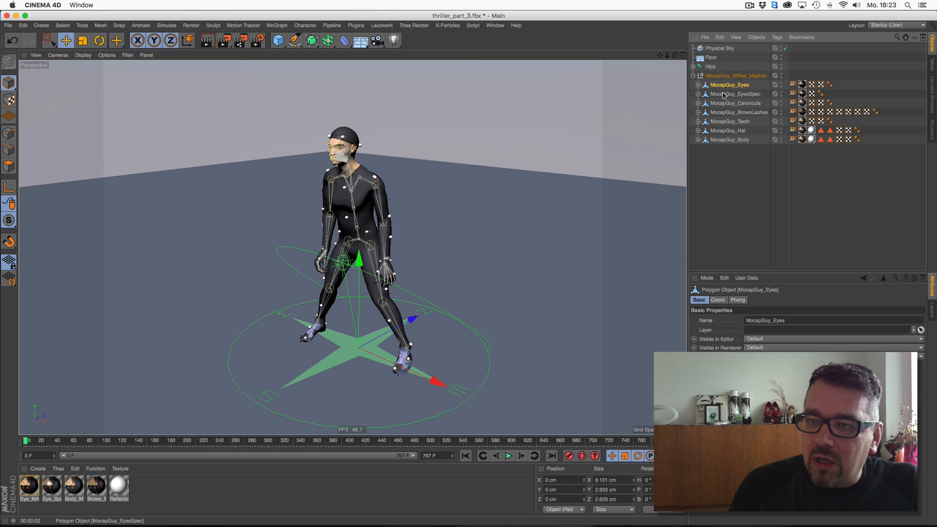
click(730, 140)
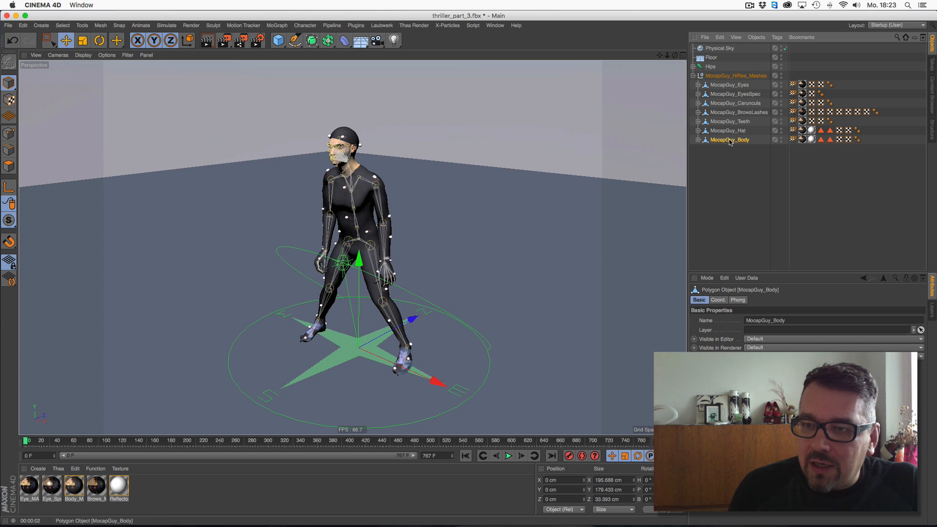
- Create an X-Particles system and add an Emitter to it from the generator objects
click(455, 27)
click(456, 100)
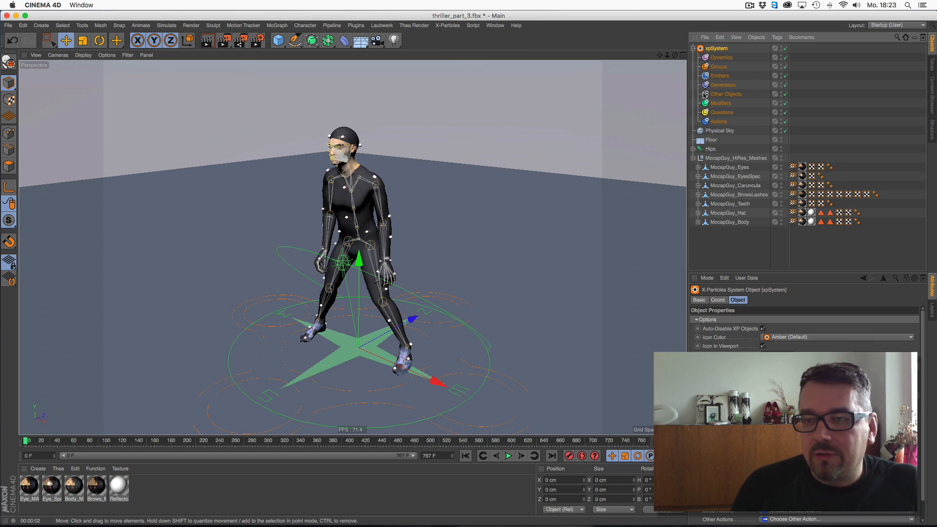
click(719, 75)
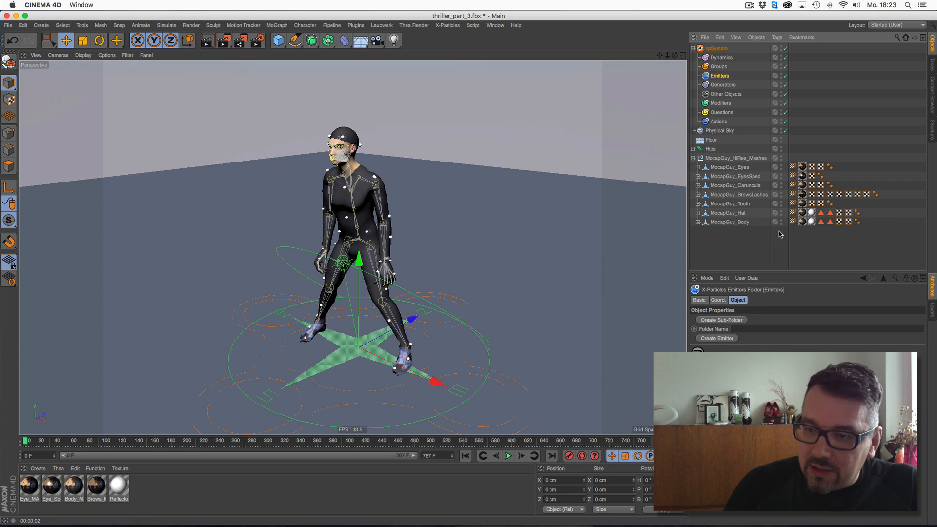
click(720, 49)
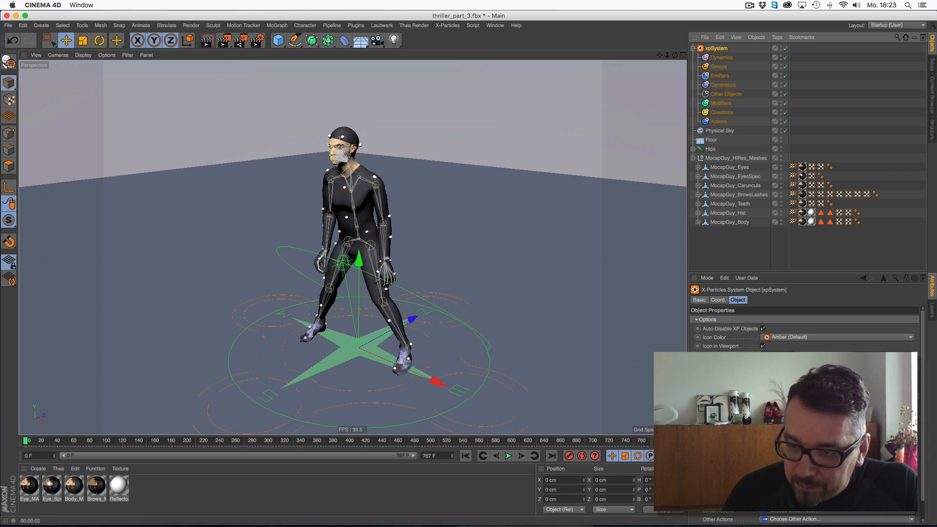
click(791, 412)
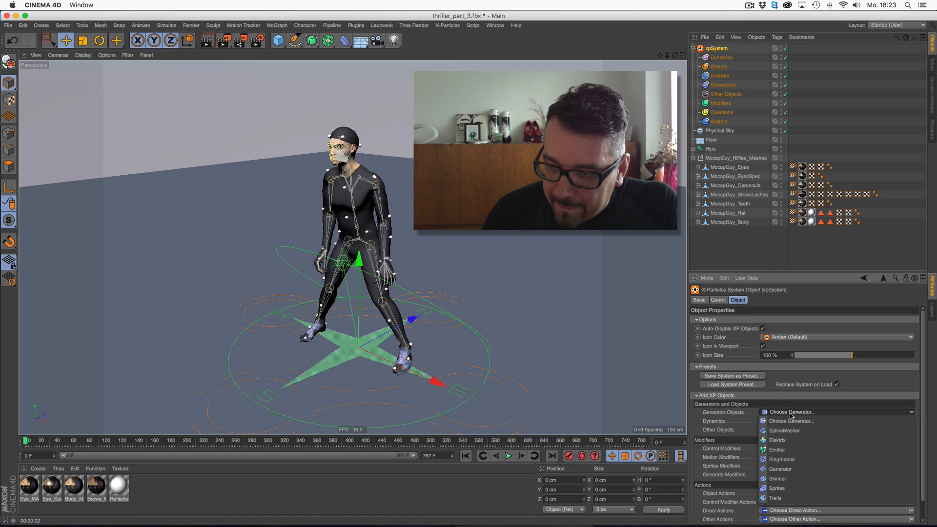
click(777, 450)
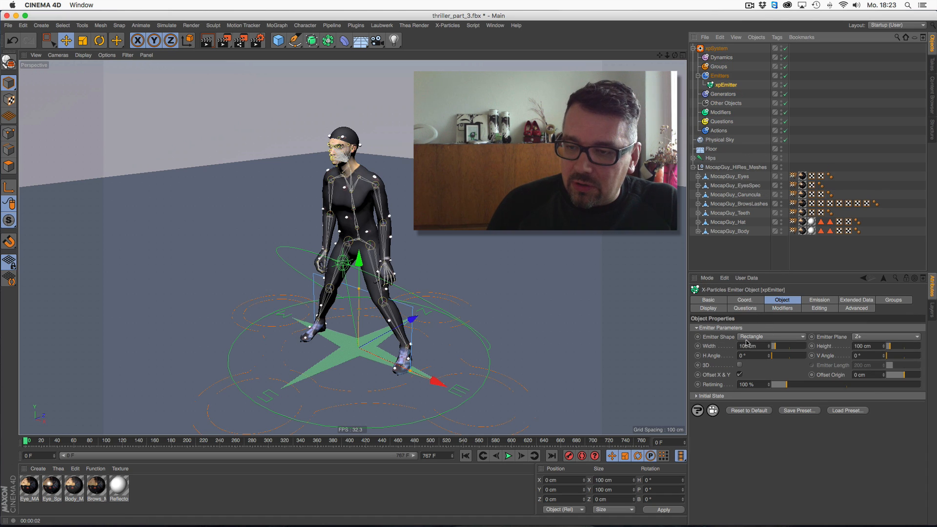
- Set the emitter shape to Object and assign MocapGuy_Body as the emitting object
click(761, 337)
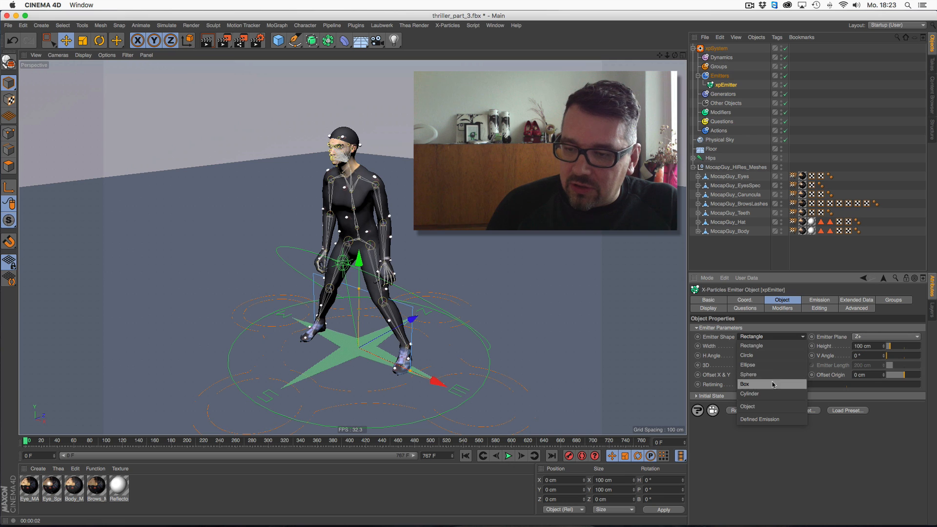
click(765, 407)
drag(730, 231, 743, 306)
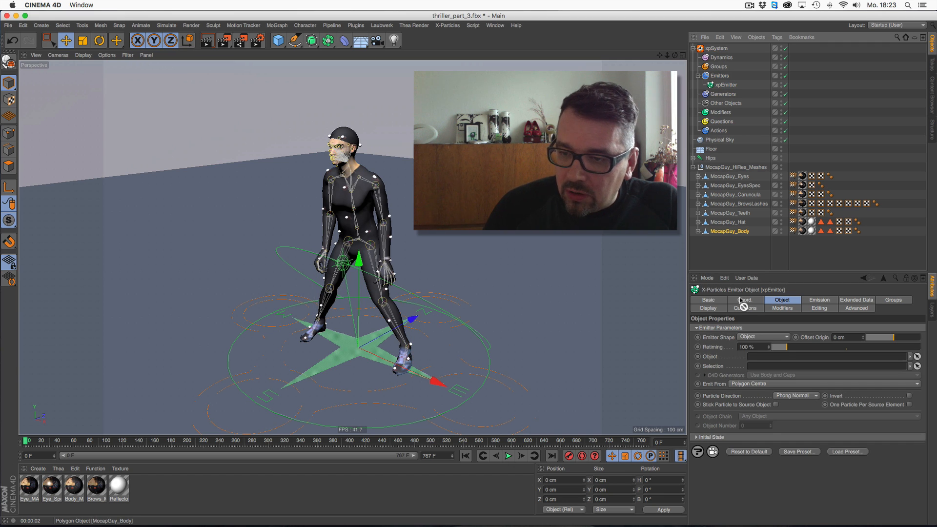
drag(753, 358, 753, 358)
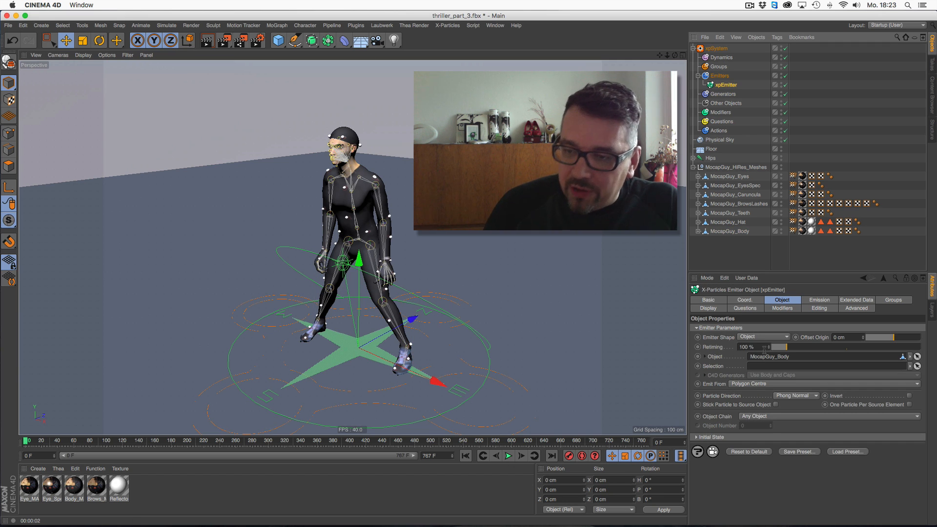
- Play the animation and set the emitter's birthrate to 10000 and particle speed to 50 cm
click(508, 456)
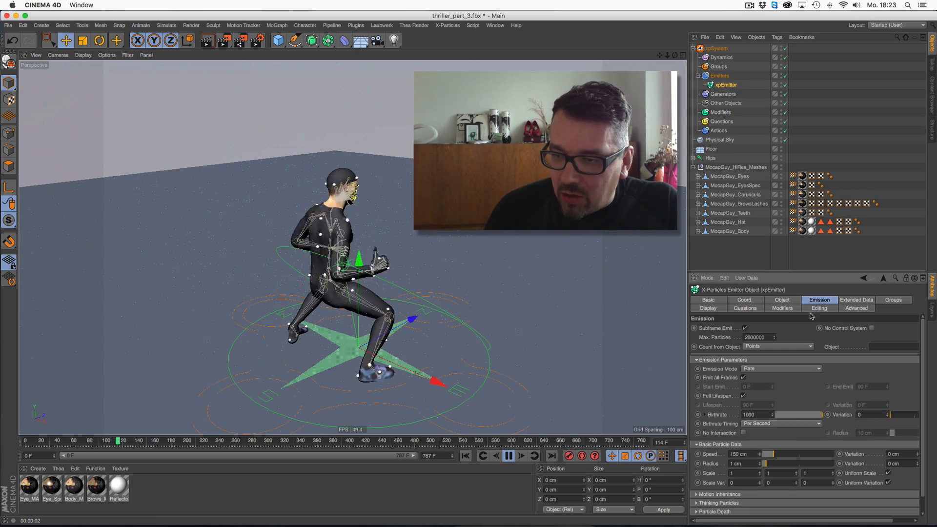
click(820, 300)
drag(746, 458, 687, 393)
text(50)
key(Return)
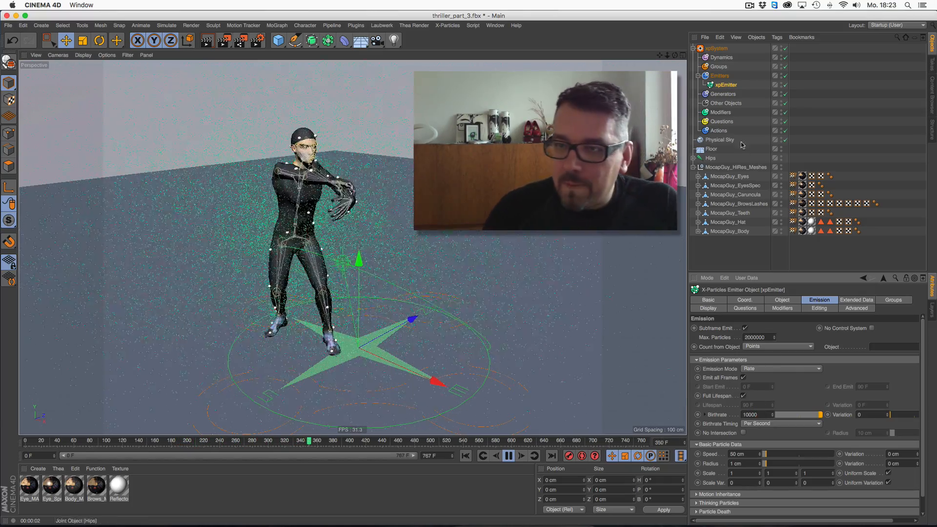
- Try emitting particles from Points, then switch Emit From back to Polygon Centre
click(782, 299)
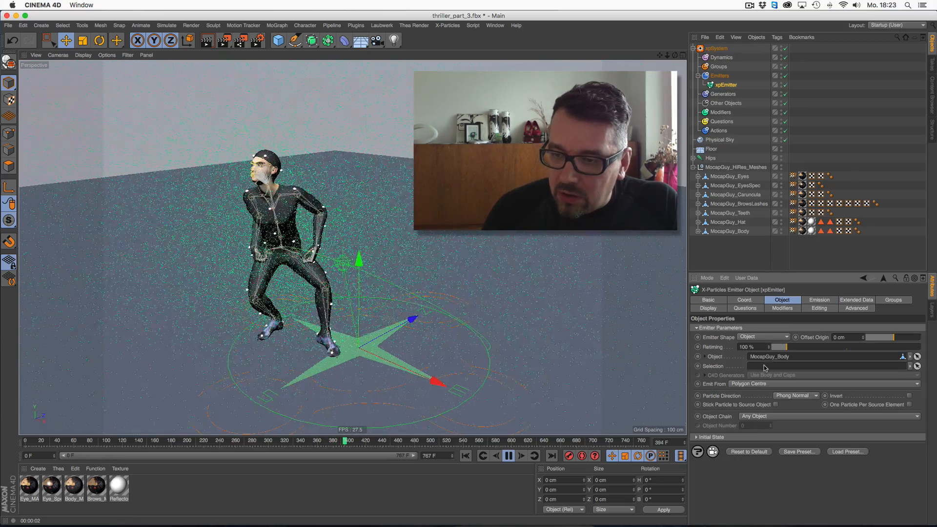
click(750, 385)
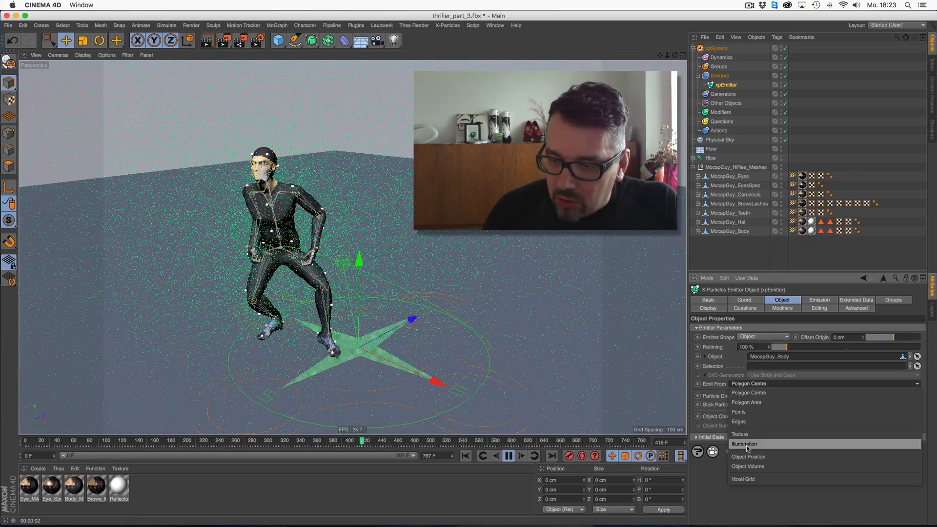
click(757, 412)
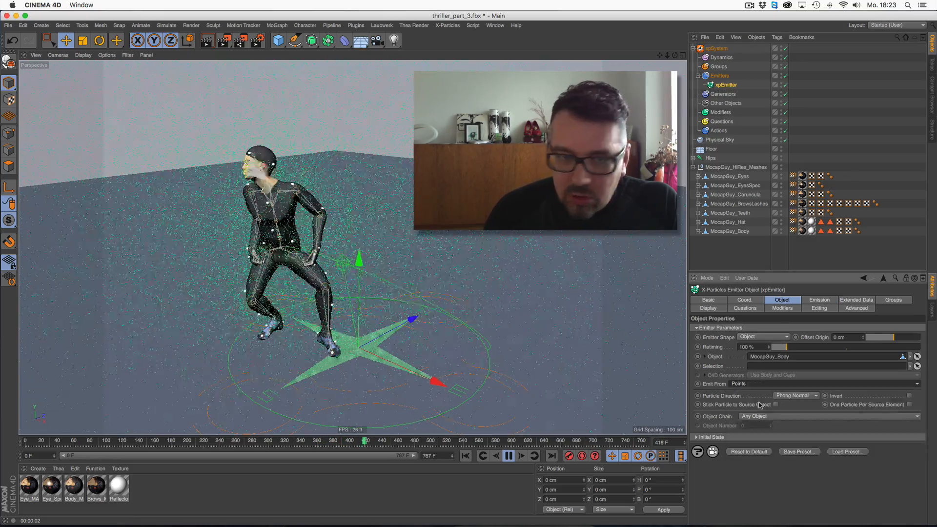
click(750, 386)
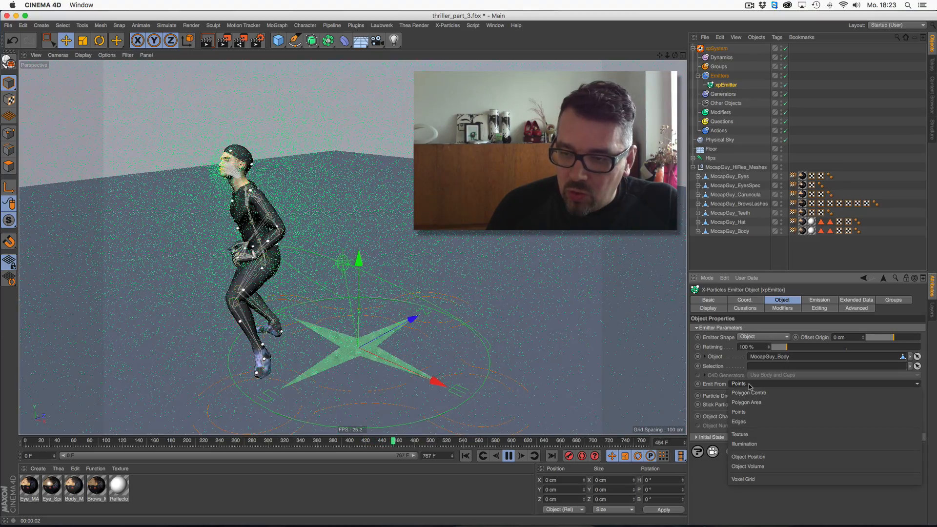
click(749, 393)
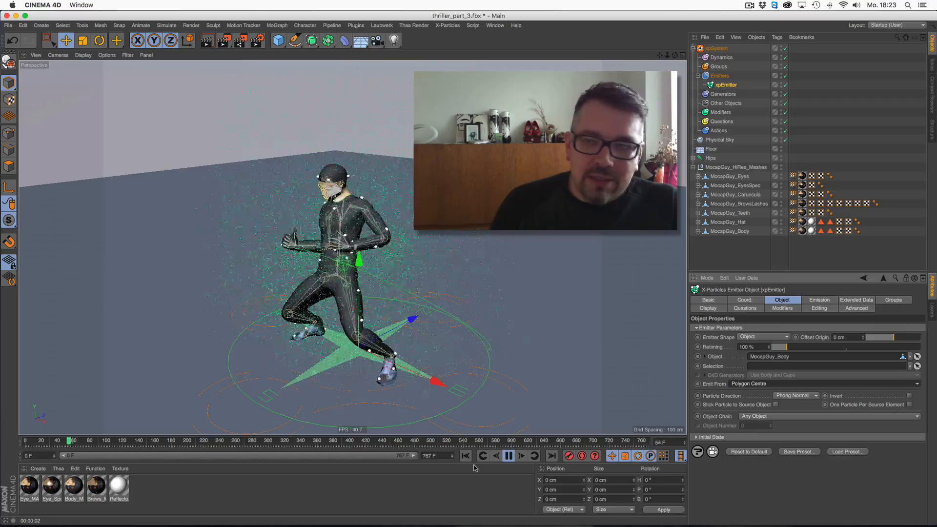
- Add a Turbulence motion modifier to the X-Particles system
click(716, 48)
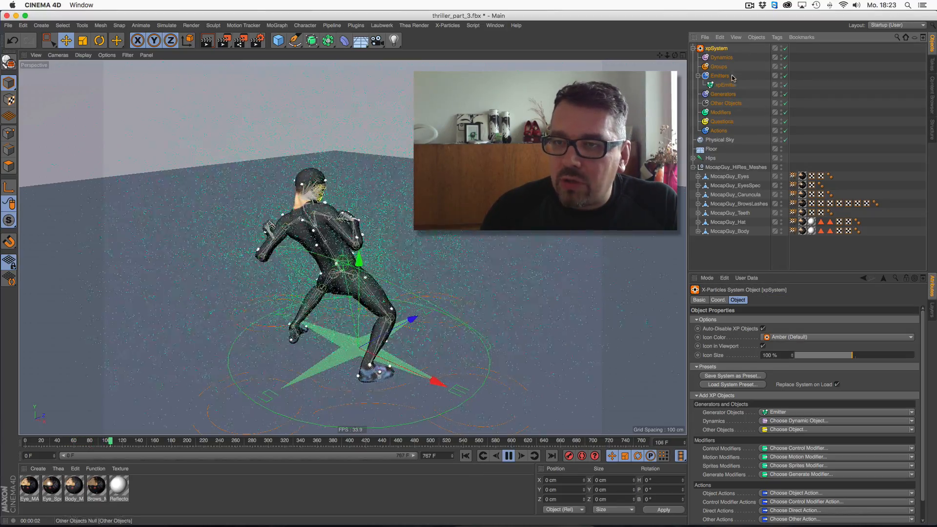
click(777, 421)
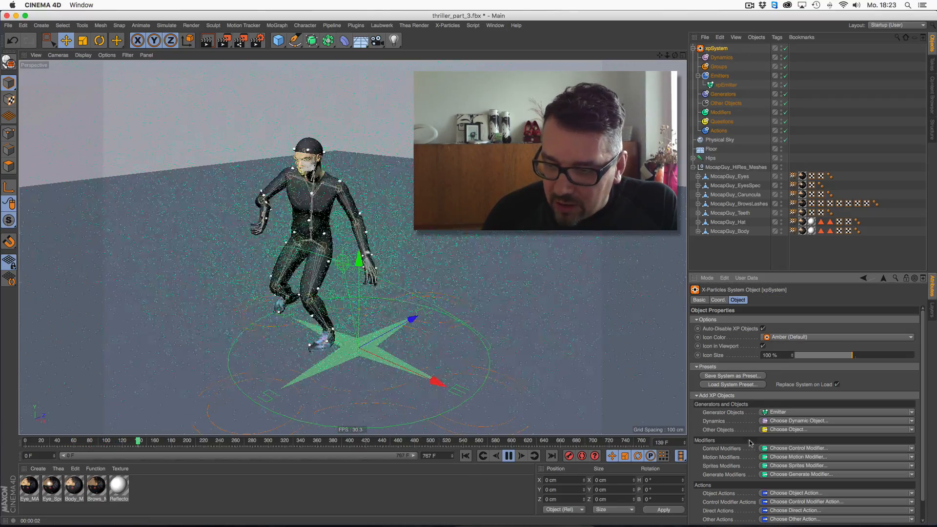
click(777, 457)
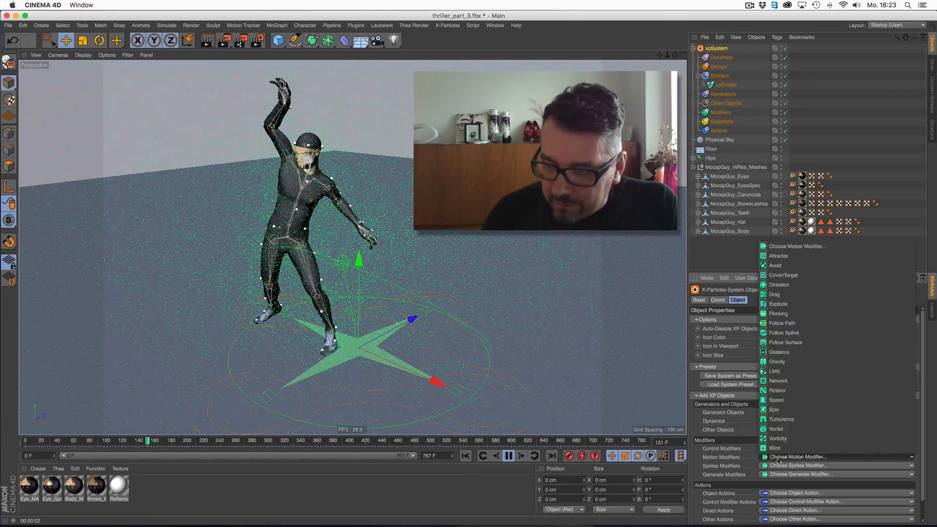
click(780, 419)
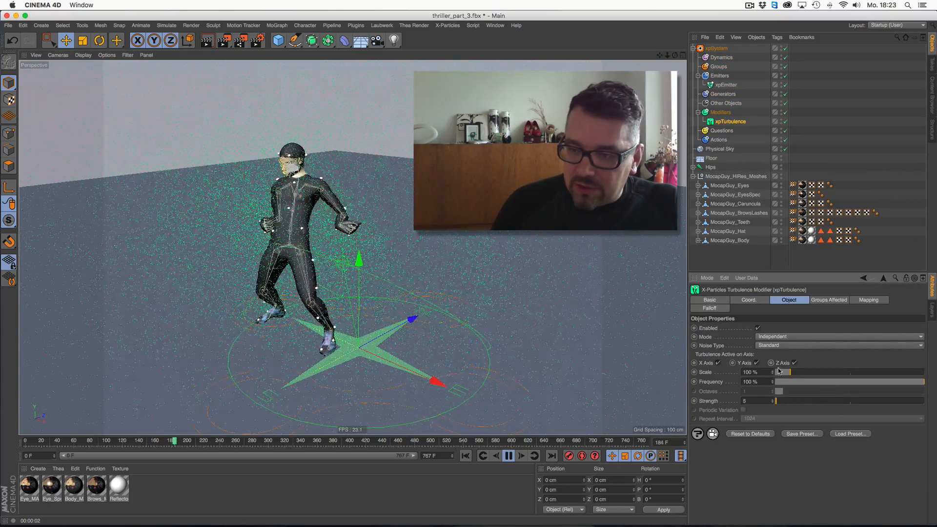
- Set the turbulence scale to about 32% and noise type to Turbulence, then replay from the start
drag(779, 370, 780, 372)
click(780, 345)
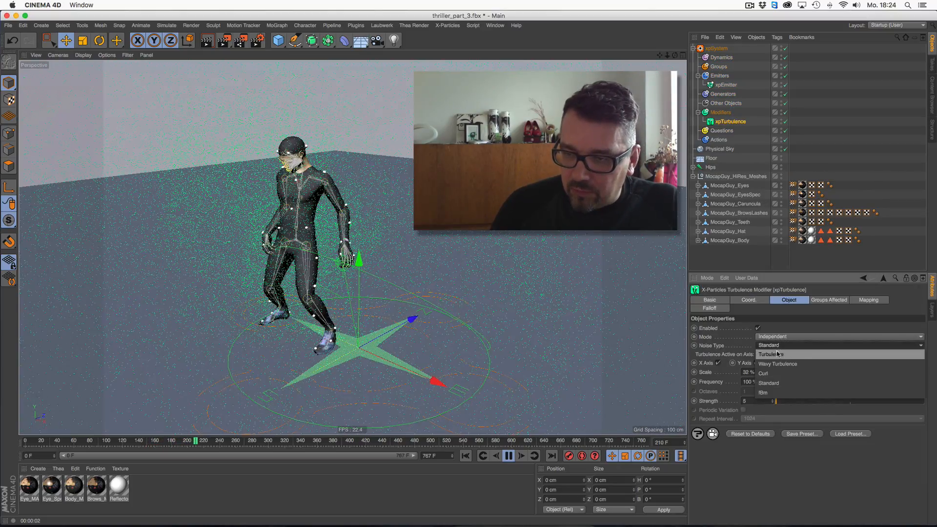
click(778, 354)
click(466, 457)
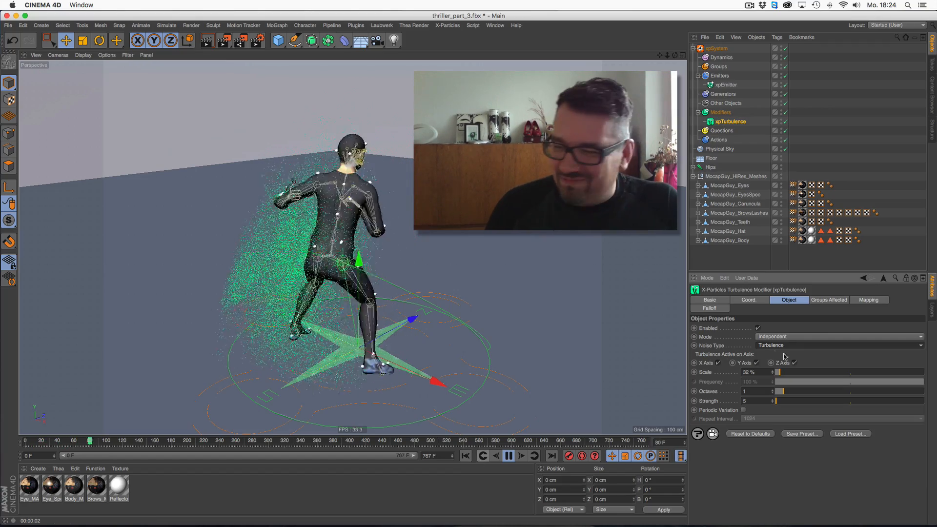
- Set the turbulence scale to about 81% and noise type to Wavy Turbulence, replay, and stop playback
drag(781, 375, 787, 374)
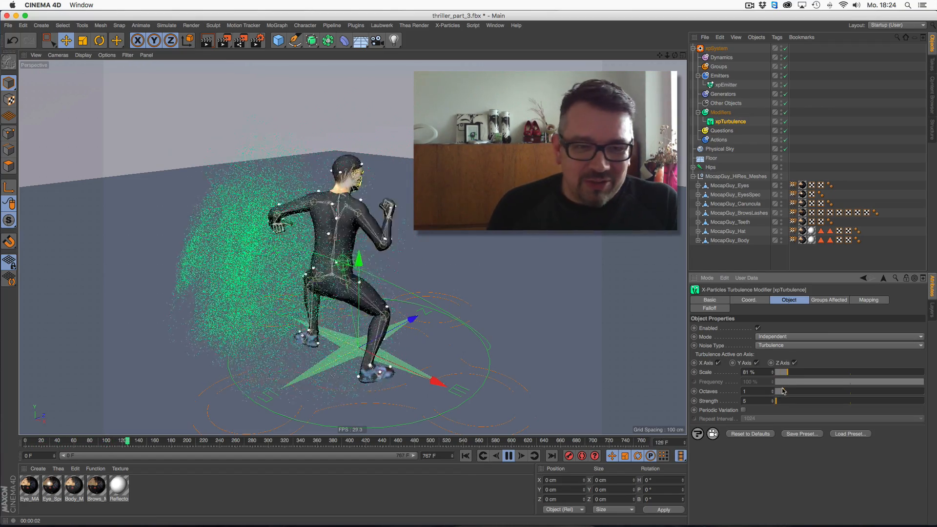
click(776, 345)
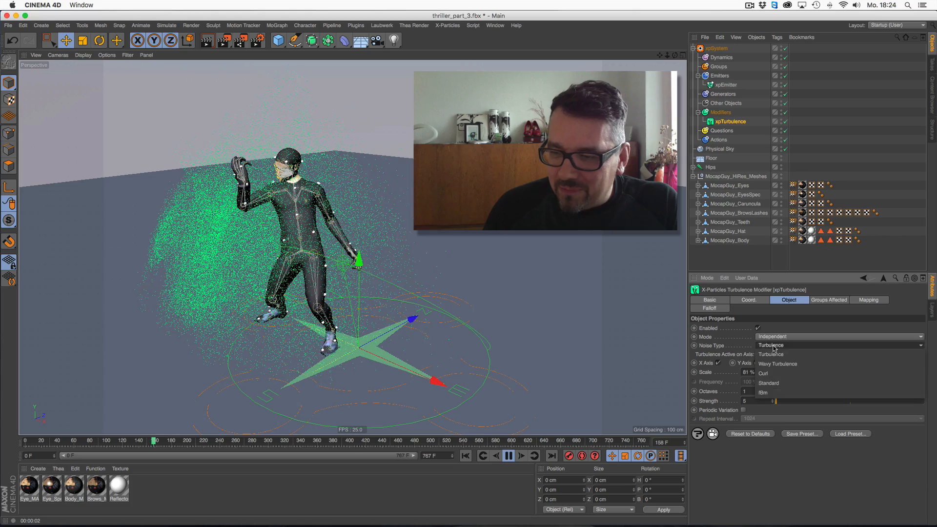
click(772, 367)
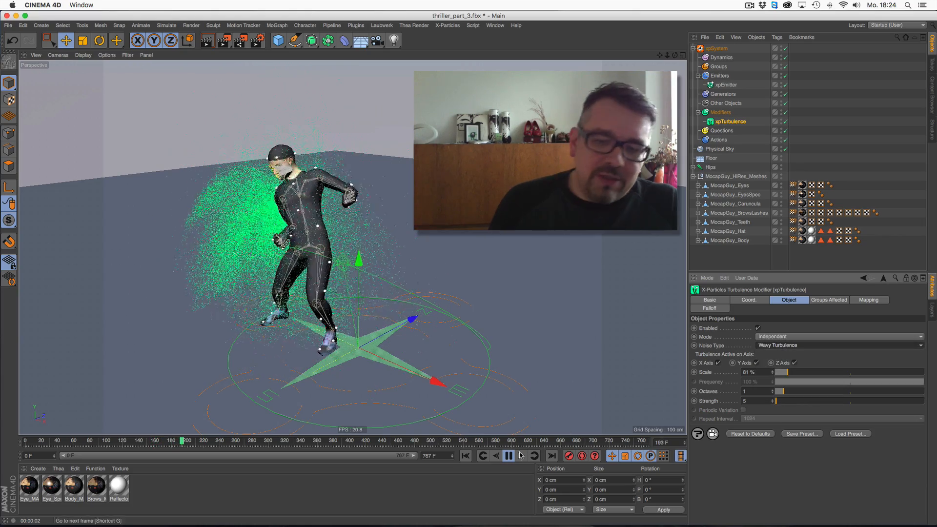
click(466, 458)
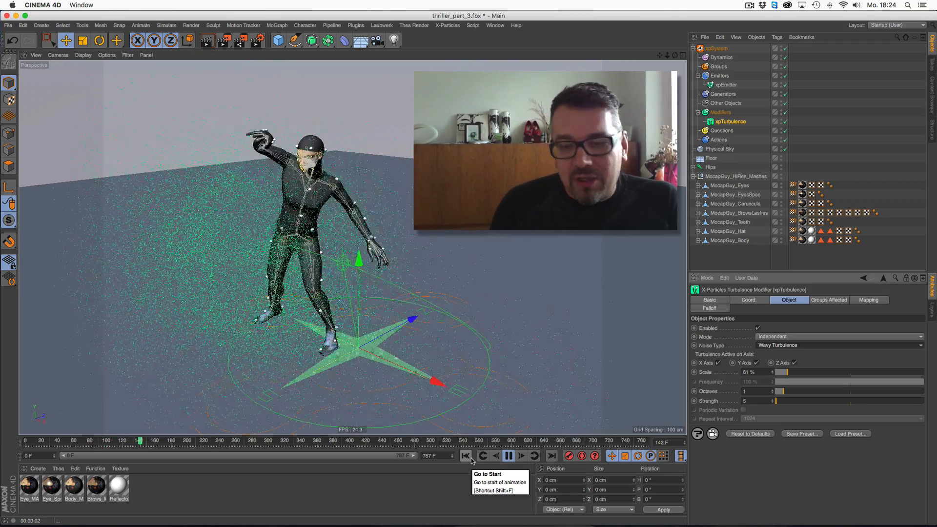
click(508, 457)
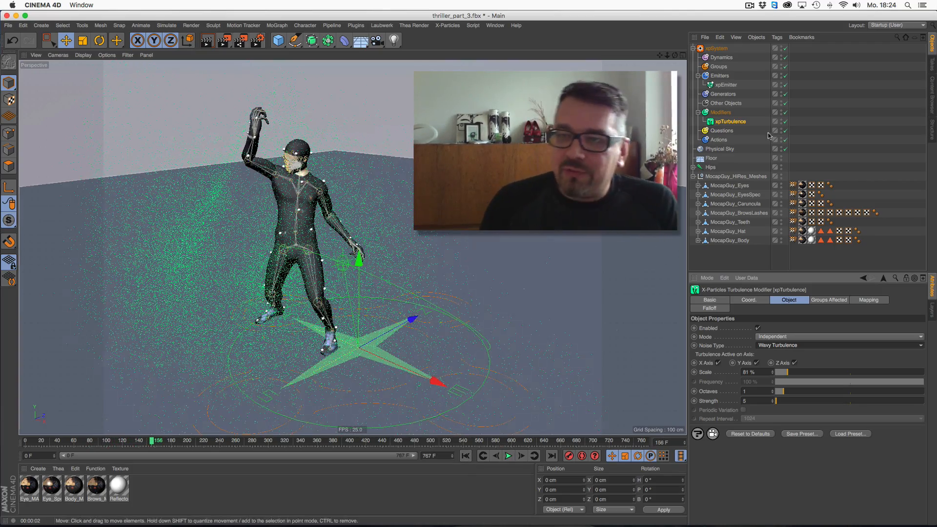
- Delete the X-Particles system and add a MoGraph Cloner object
click(716, 48)
key(Delete)
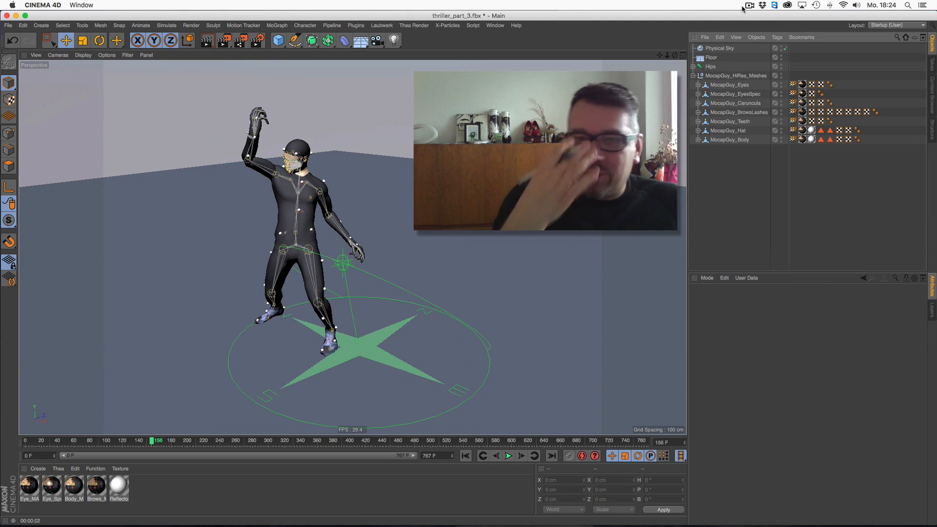
click(276, 25)
click(296, 97)
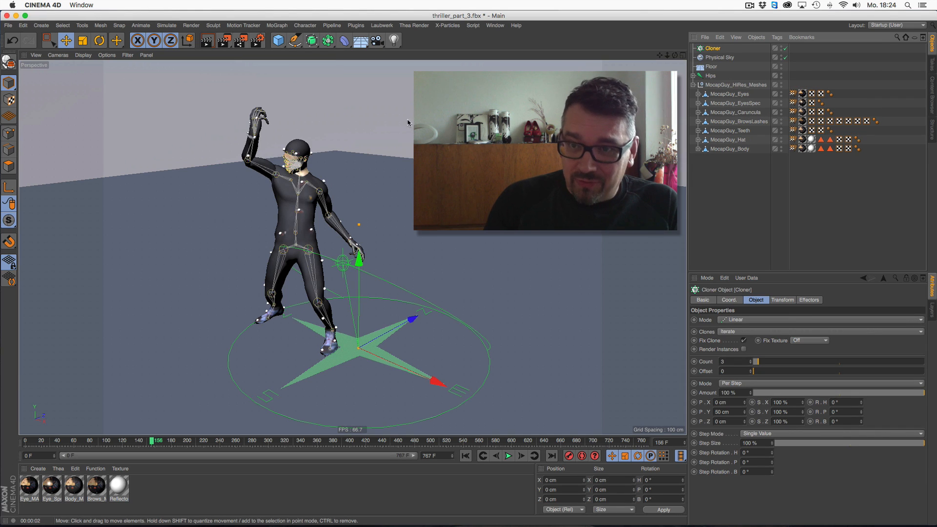
- Add a cube, scale it down to about 11.8 cm, and place it under the Cloner
click(278, 40)
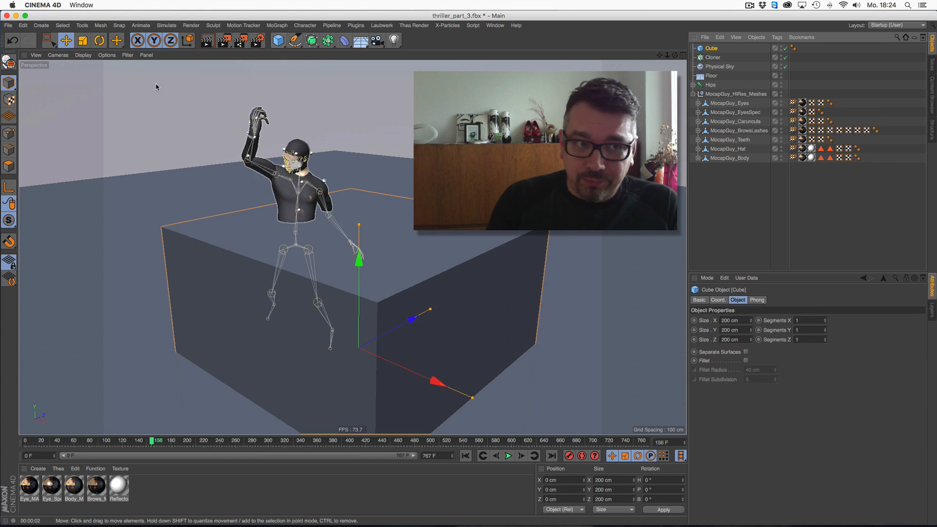
click(82, 40)
drag(147, 147, 102, 147)
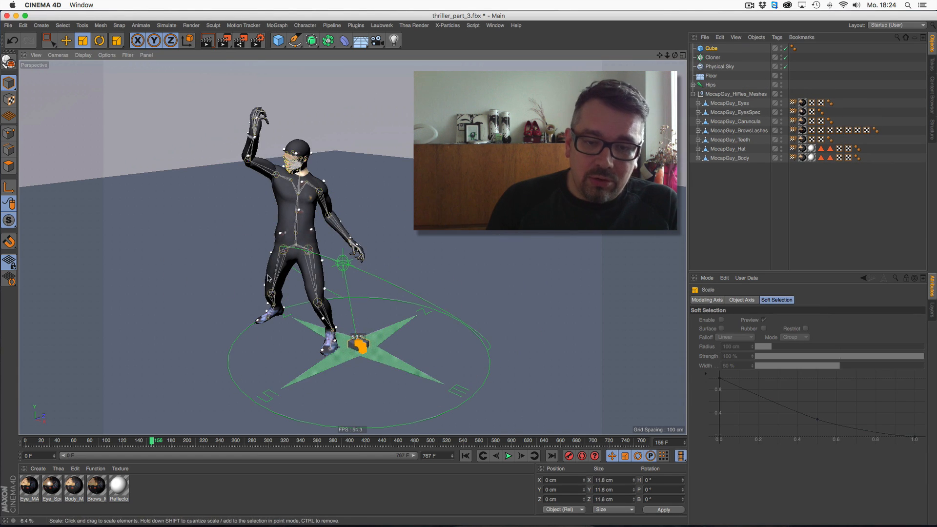
drag(712, 48, 713, 57)
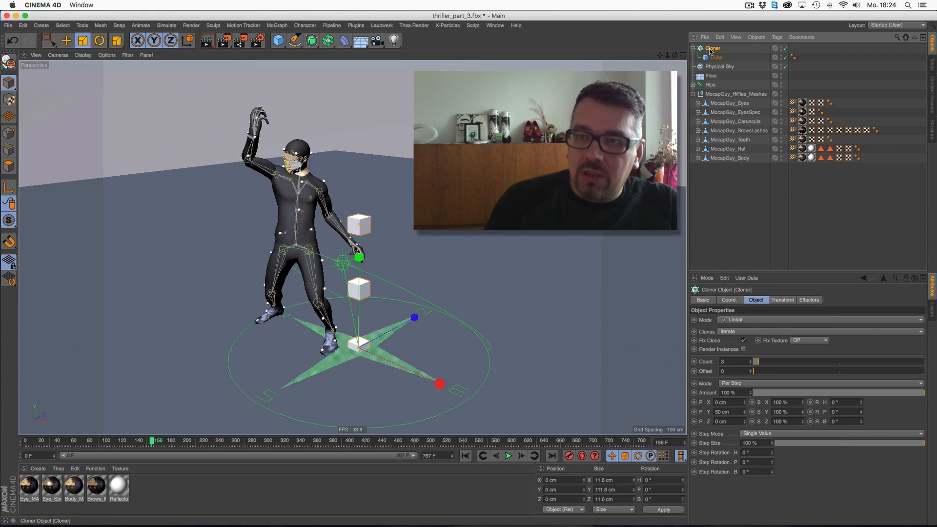
- Set the Cloner mode to Object and assign MocapGuy_Body as its object
click(736, 320)
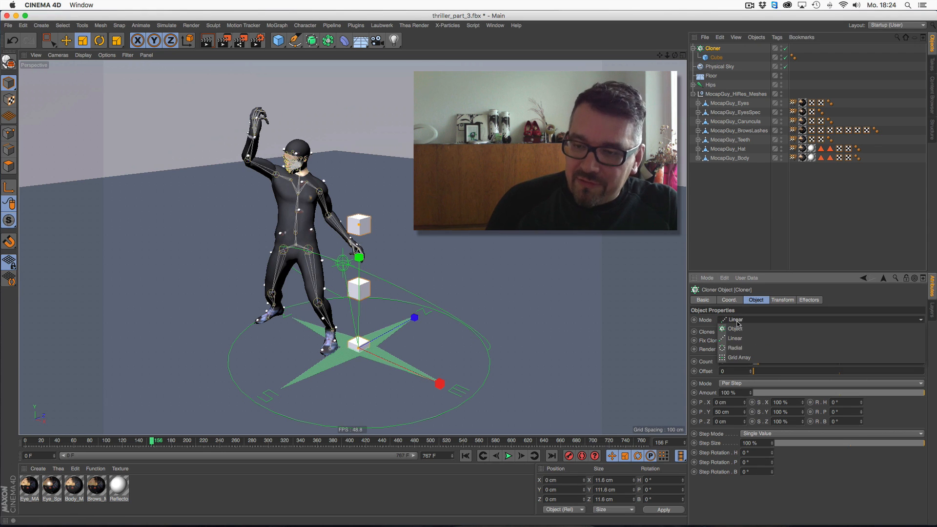
click(732, 328)
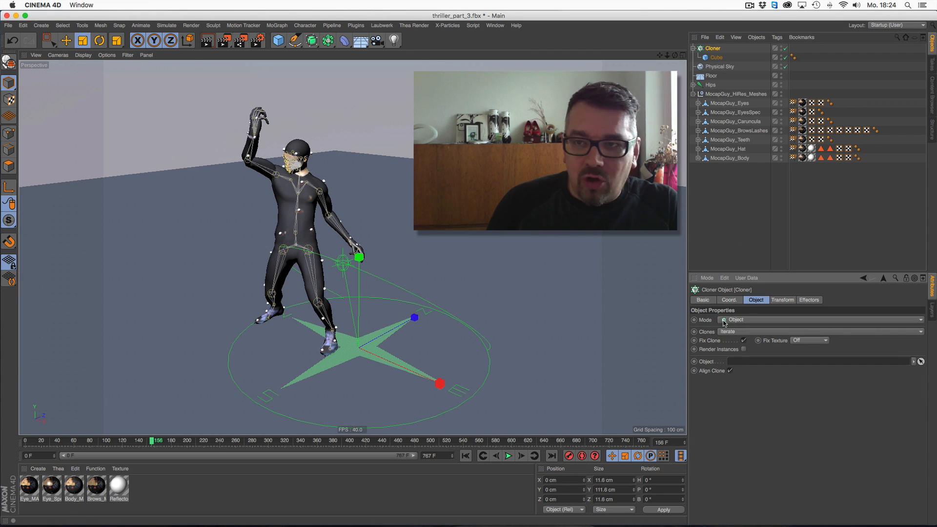
click(722, 161)
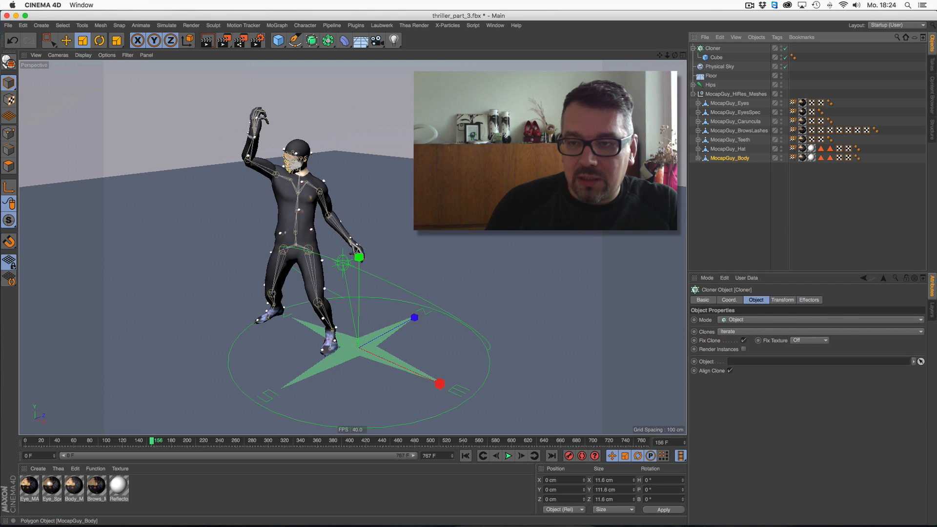
drag(767, 366, 769, 367)
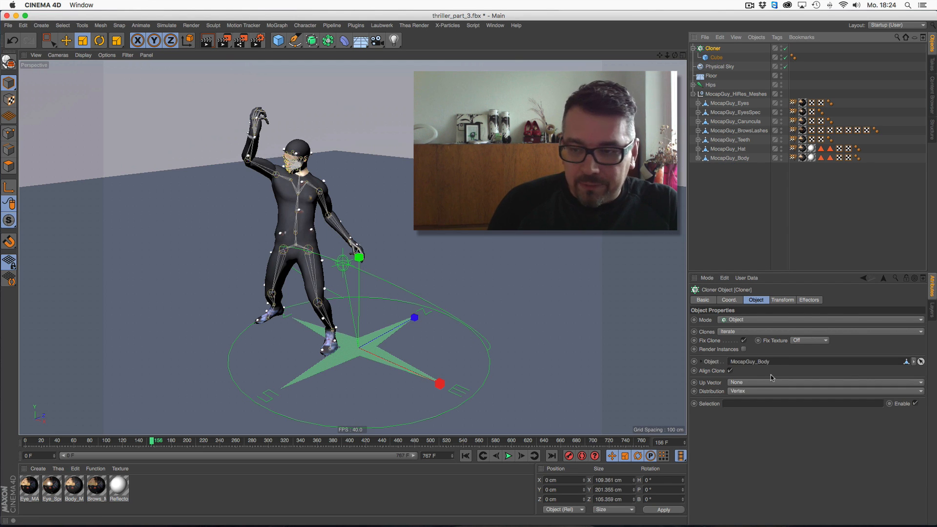
- Set the Cloner distribution to Surface and the clone count to about 61
click(758, 392)
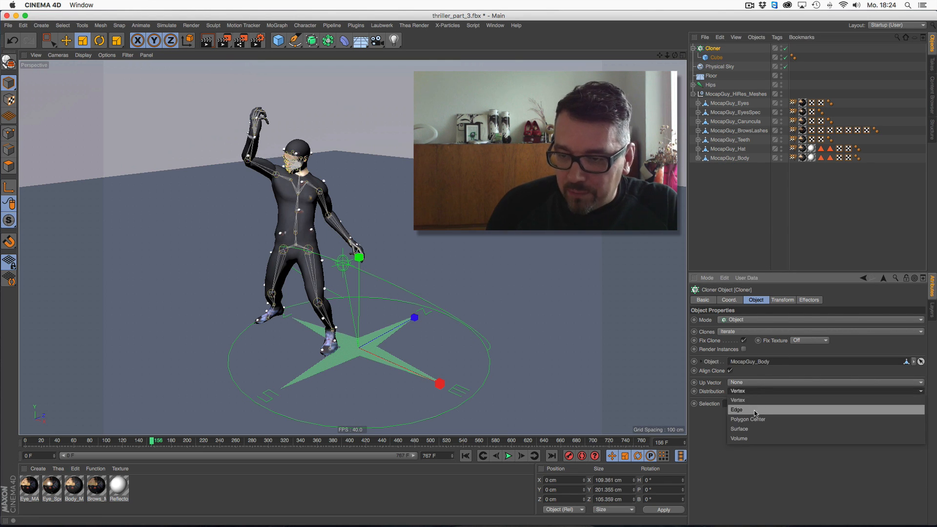
click(751, 431)
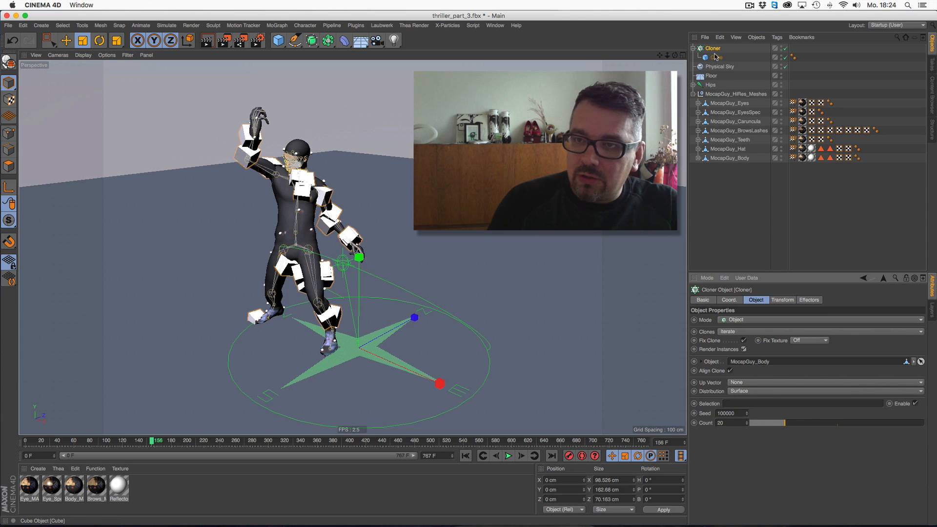
drag(787, 424, 856, 423)
- Set the cube's size to 4 cm on X, Y and Z
click(715, 57)
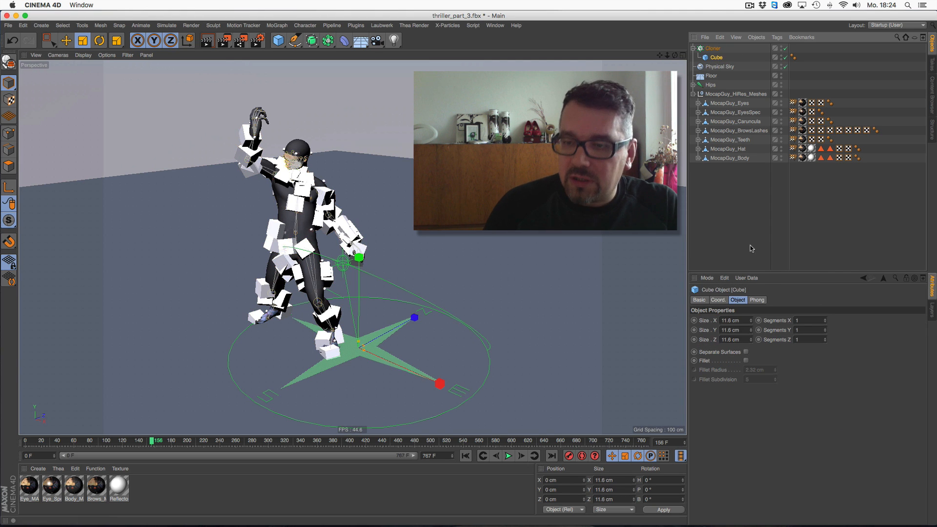
double_click(730, 320)
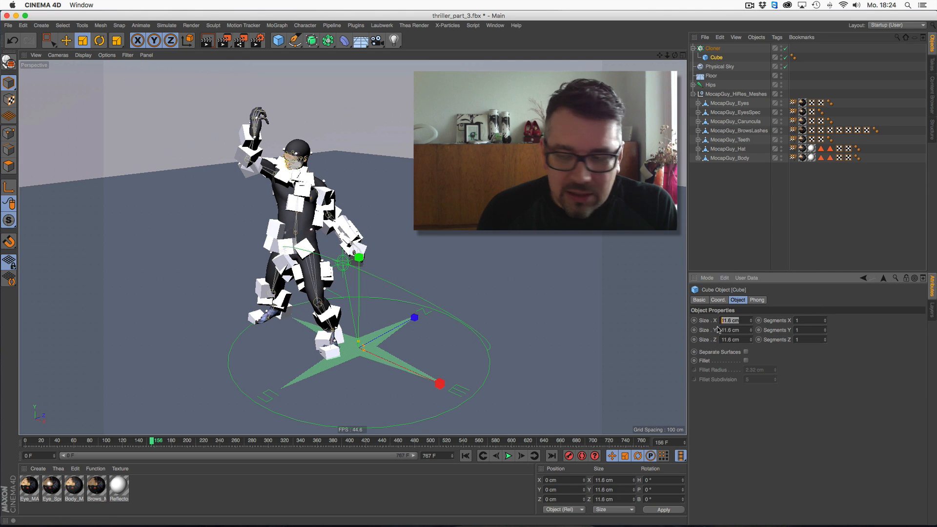
text(4)
key(Tab)
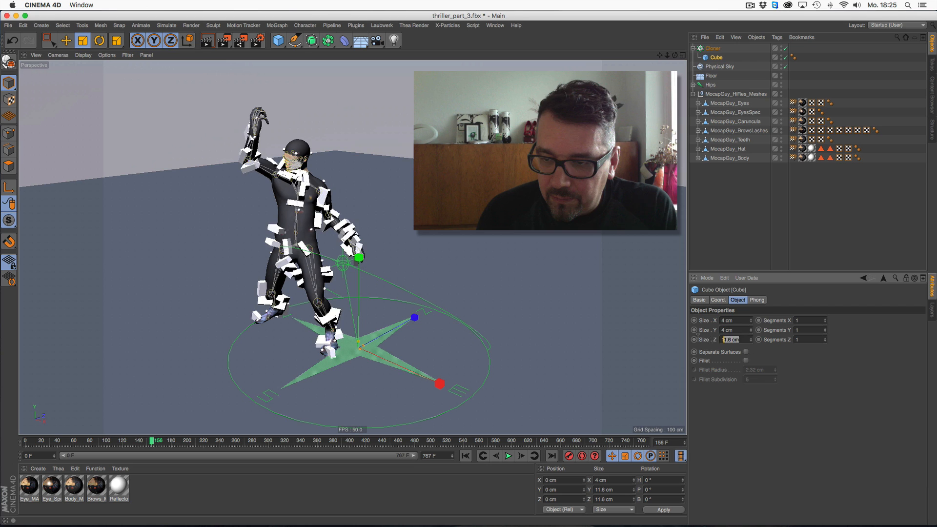
text(4)
key(Return)
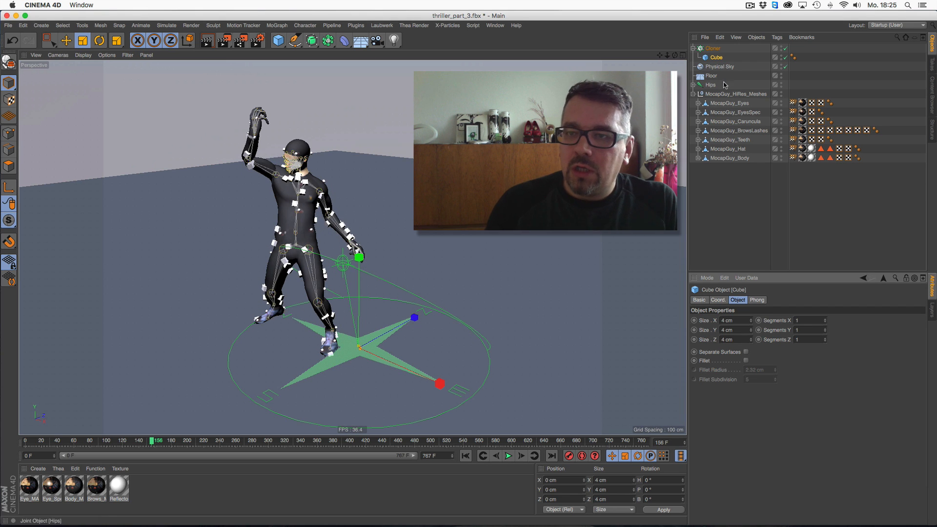
- Hide the MocapGuy_HiRes_Meshes group in the viewport and select the Cloner
click(781, 93)
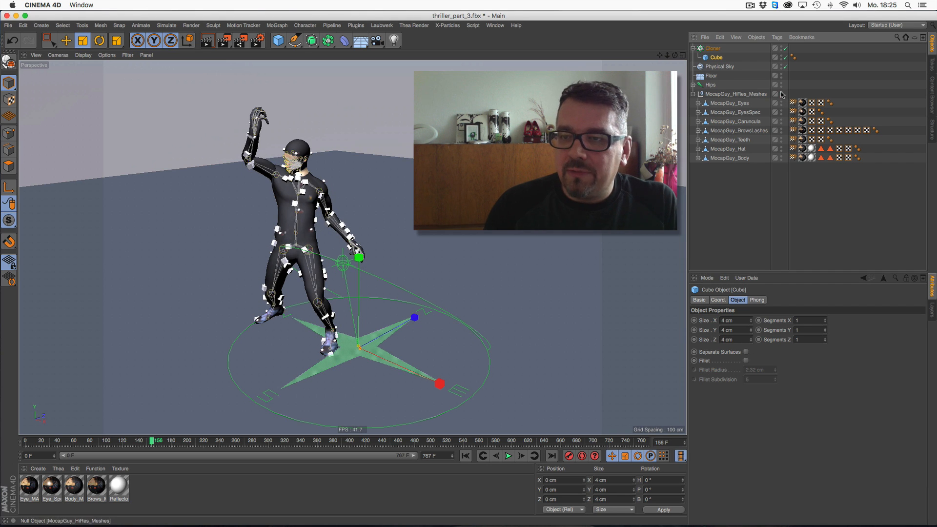
click(712, 48)
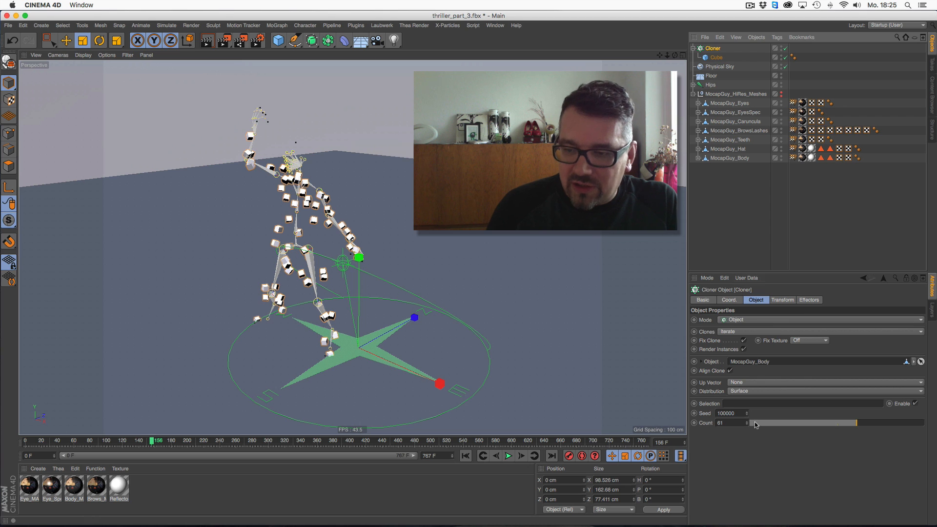
- Set the Cloner's clone count to 100 and play the animation from the start to preview it
drag(844, 423, 925, 425)
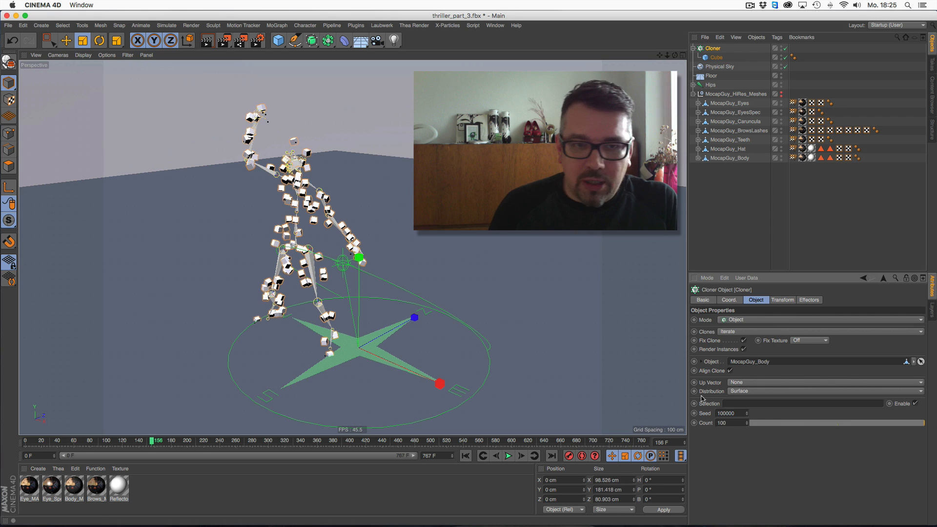
click(508, 455)
click(508, 455)
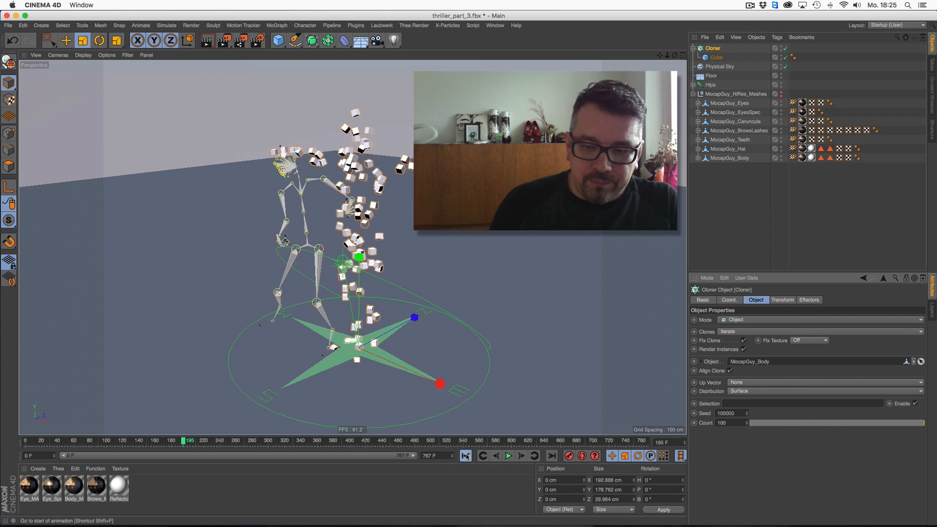
click(465, 455)
- Move the Cloner below MocapGuy_Body in the object hierarchy and play the animation
drag(716, 60, 720, 164)
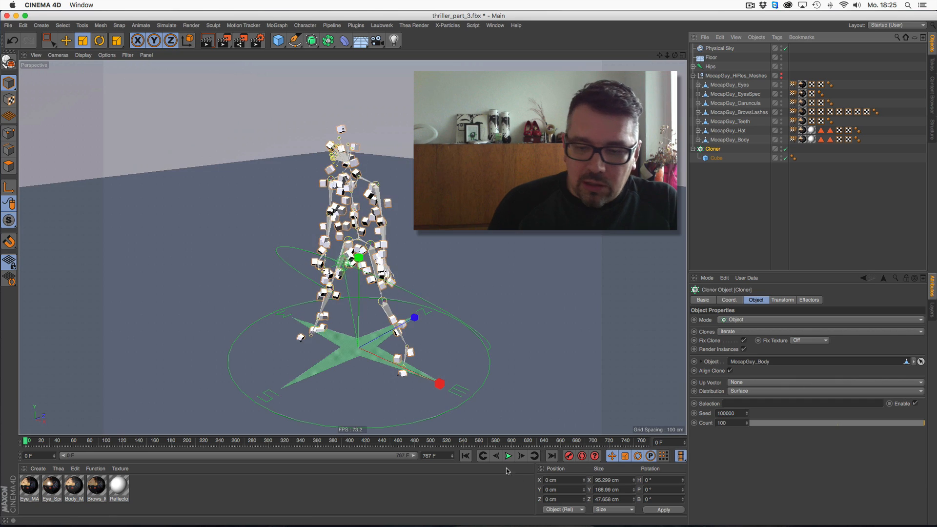
click(508, 455)
click(710, 207)
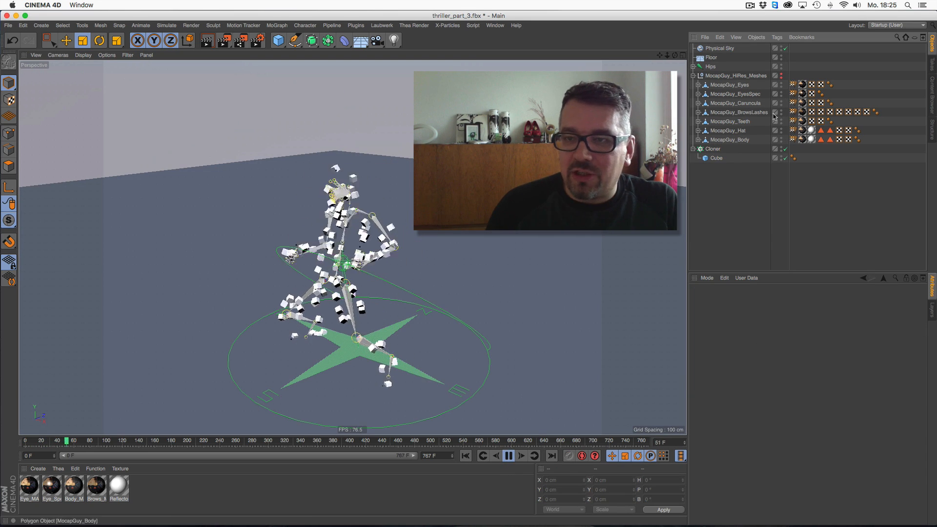
- Hide the Hips skeleton and the Physical Sky in the viewport, then replay the animation from the start
click(781, 65)
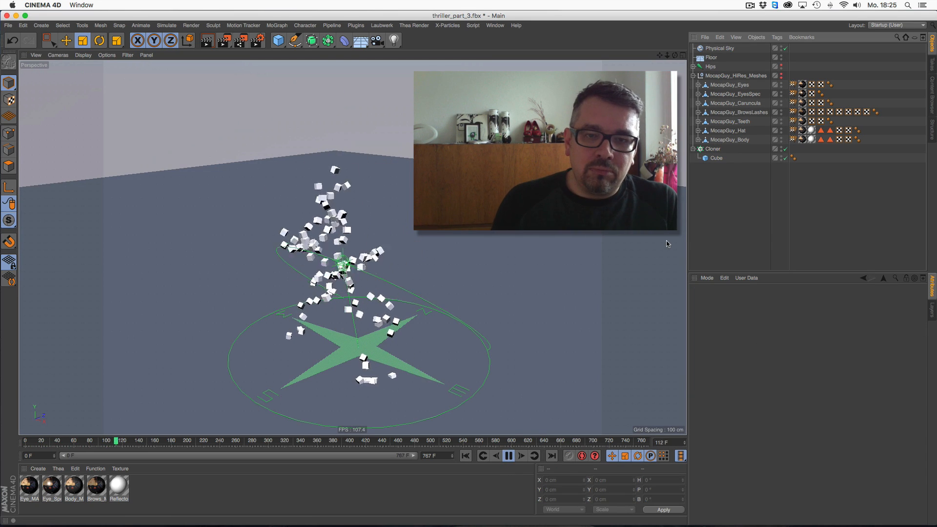
click(782, 48)
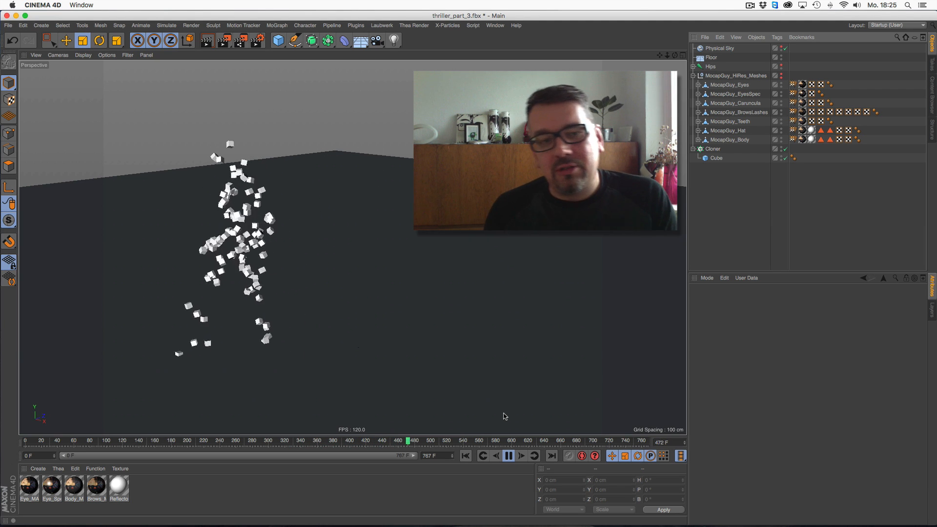
click(509, 456)
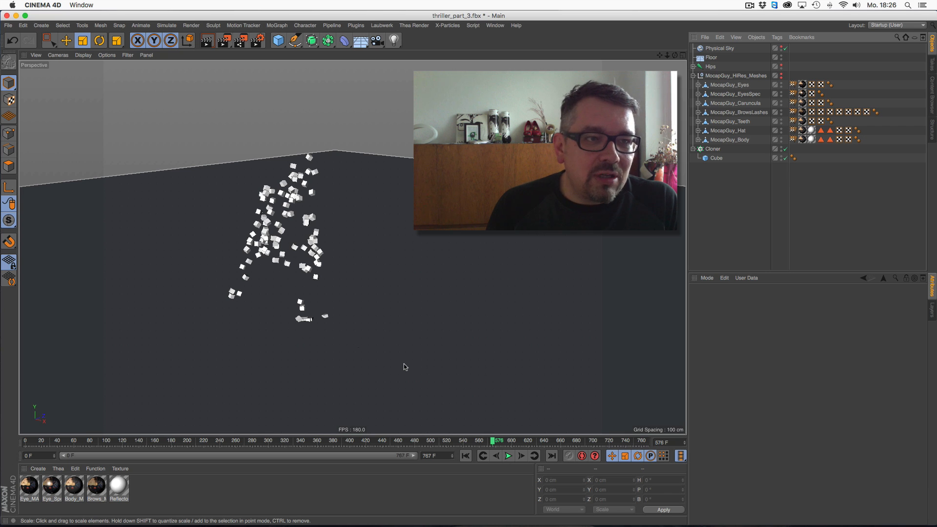
click(466, 456)
click(509, 456)
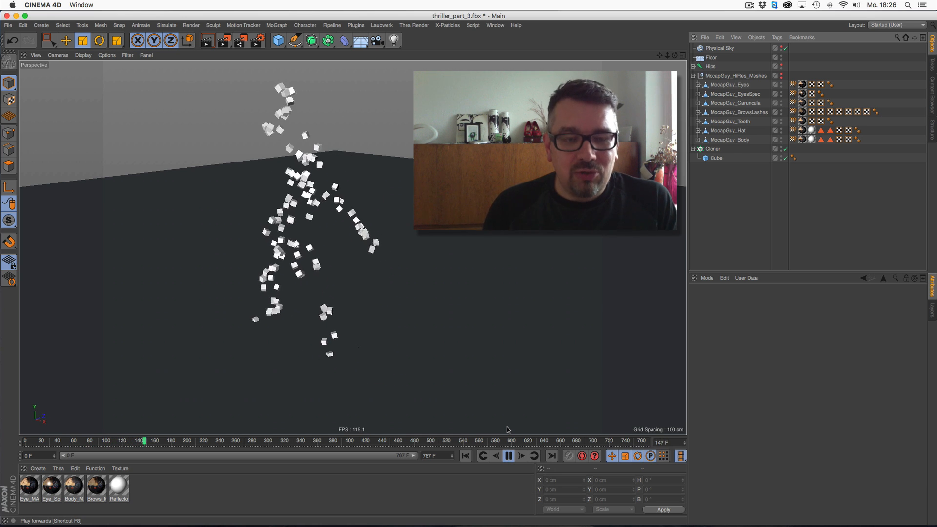
click(509, 455)
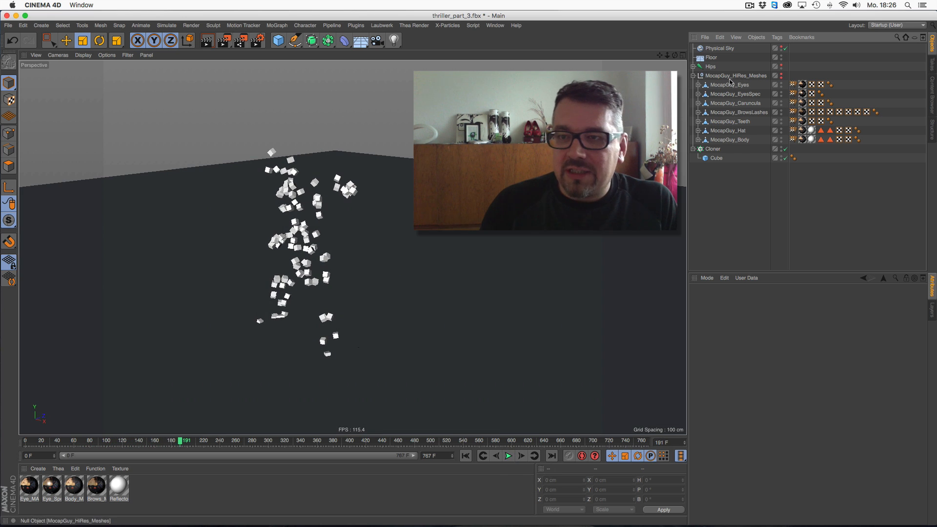
- Disable the Cloner and its Cube, show the MocapGuy_HiRes_Meshes group again, and replay the animation
click(785, 149)
click(785, 158)
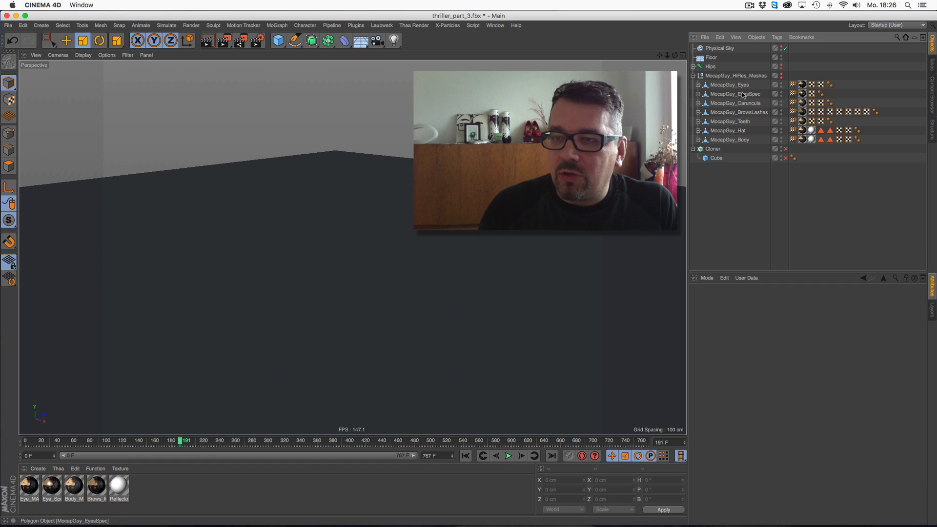
click(781, 75)
click(465, 456)
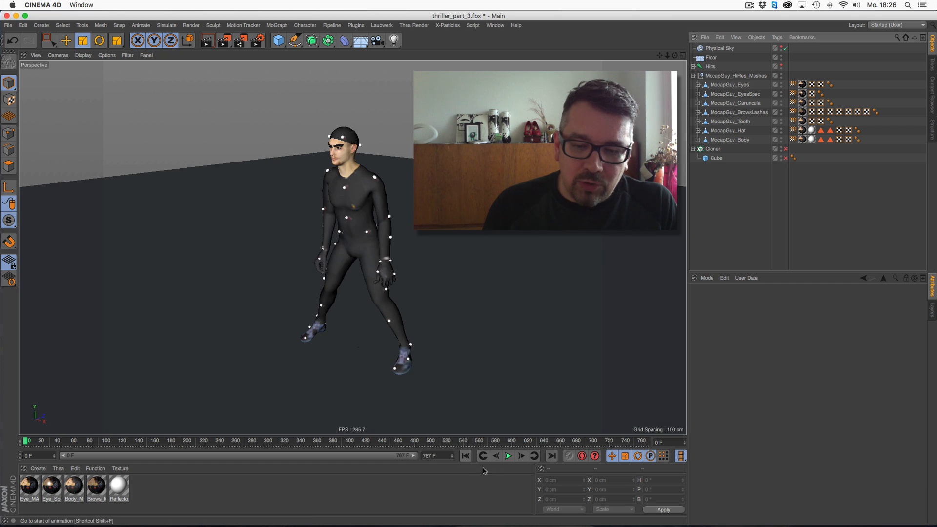
click(508, 456)
click(508, 456)
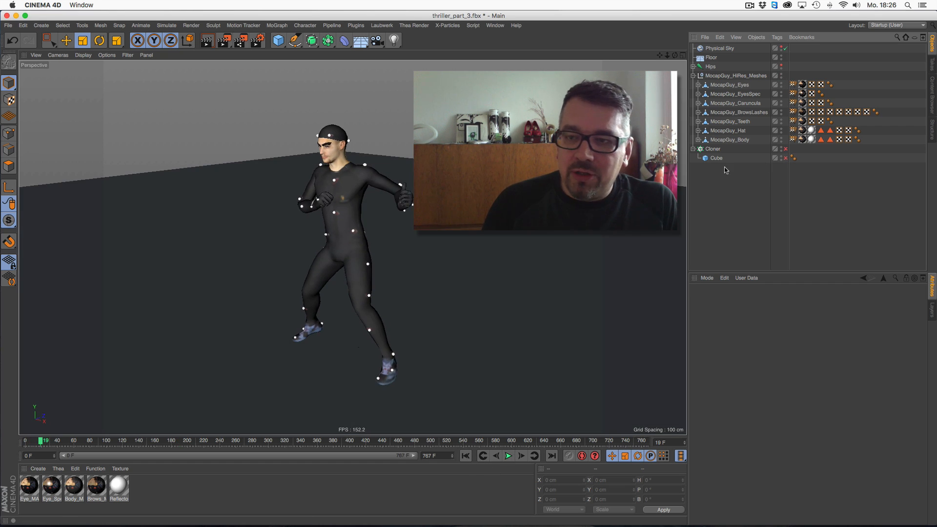
- Add a Hair object to the selected MocapGuy_Hat mesh
click(728, 131)
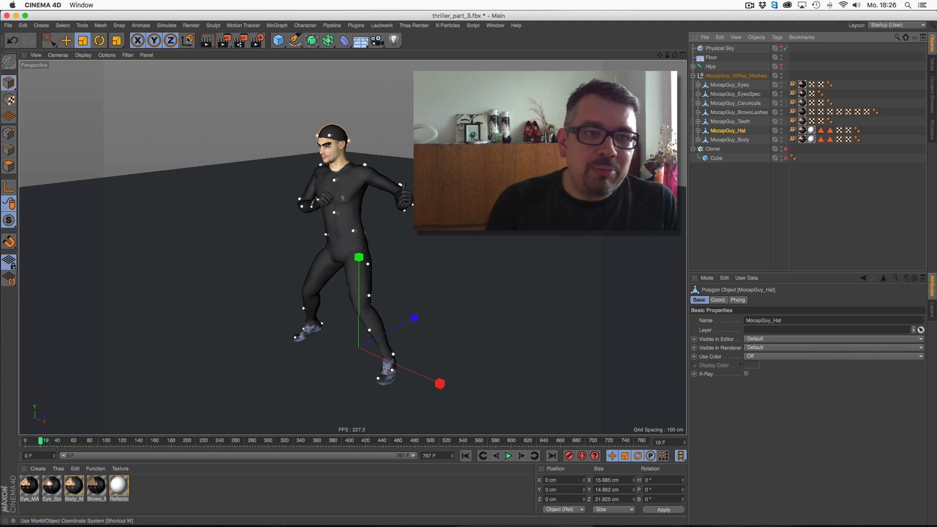
click(140, 25)
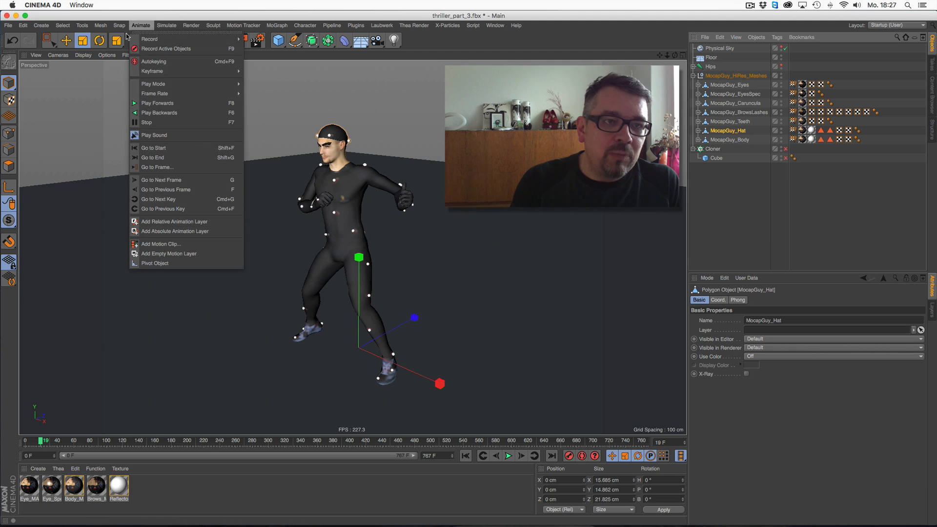
mouse_move(190, 24)
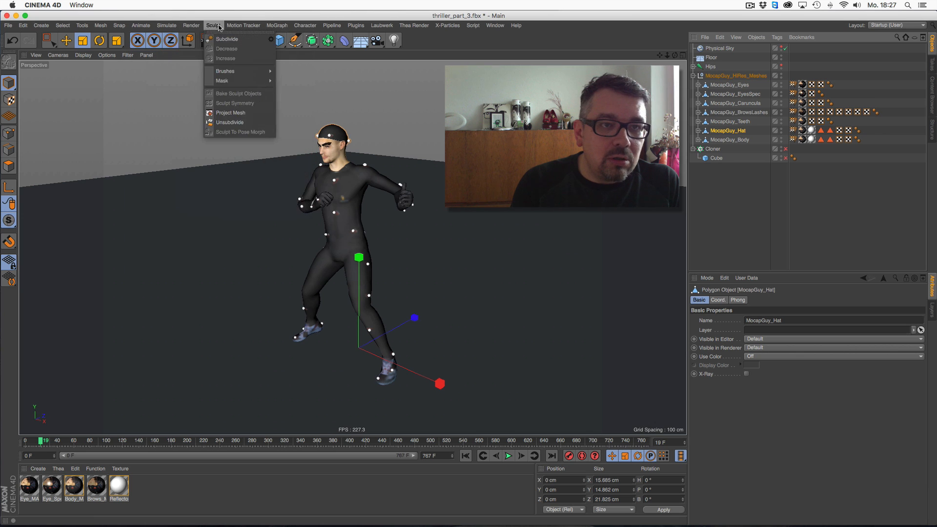
mouse_move(178, 86)
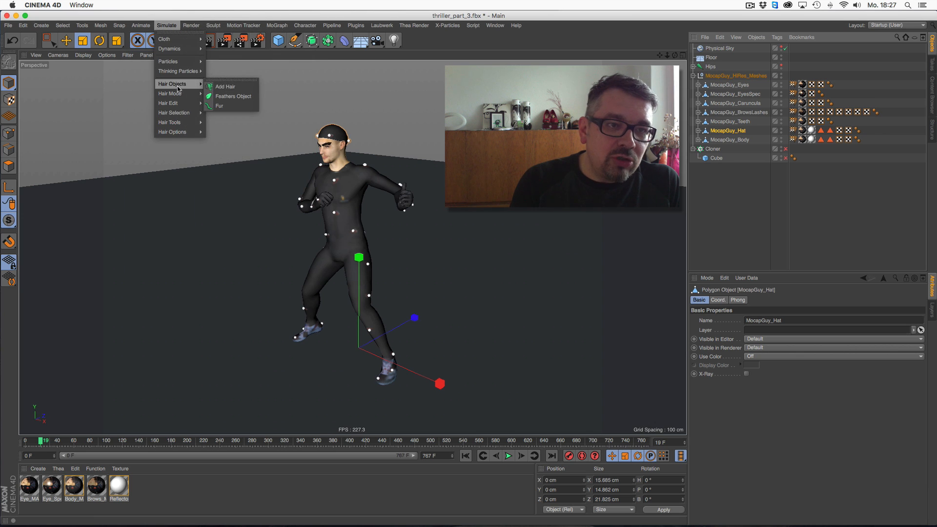
click(220, 87)
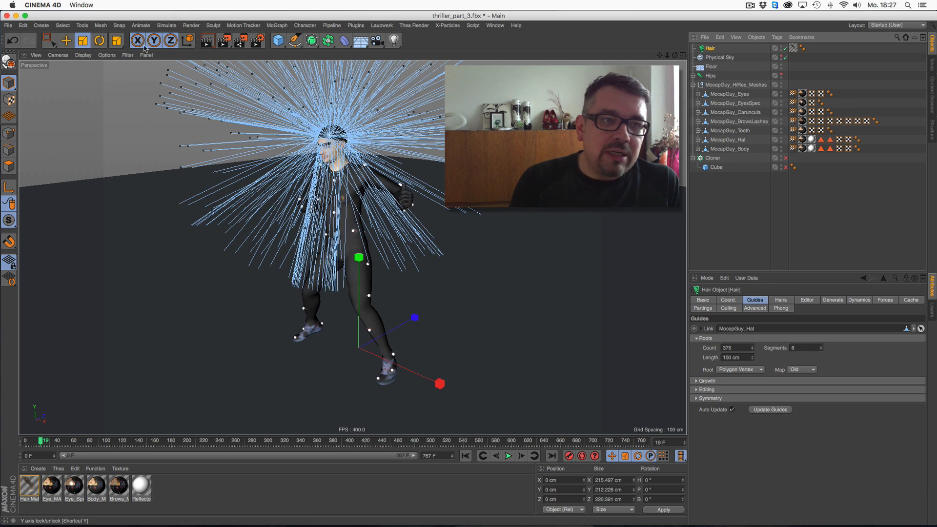
- Scale the hair guides down to about 17% with the Hair Scale tool and preview the animation
click(101, 25)
mouse_move(128, 93)
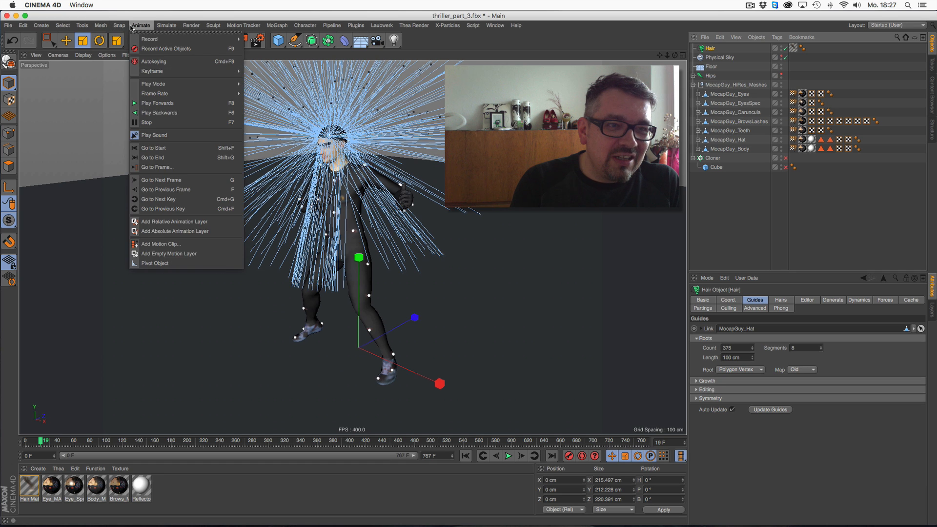
mouse_move(166, 25)
mouse_move(198, 123)
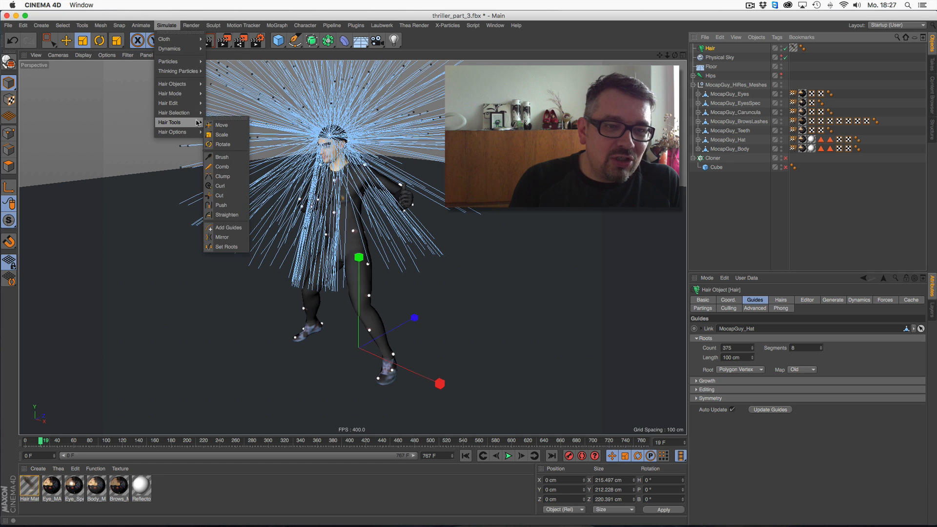
click(221, 134)
drag(230, 215, 162, 219)
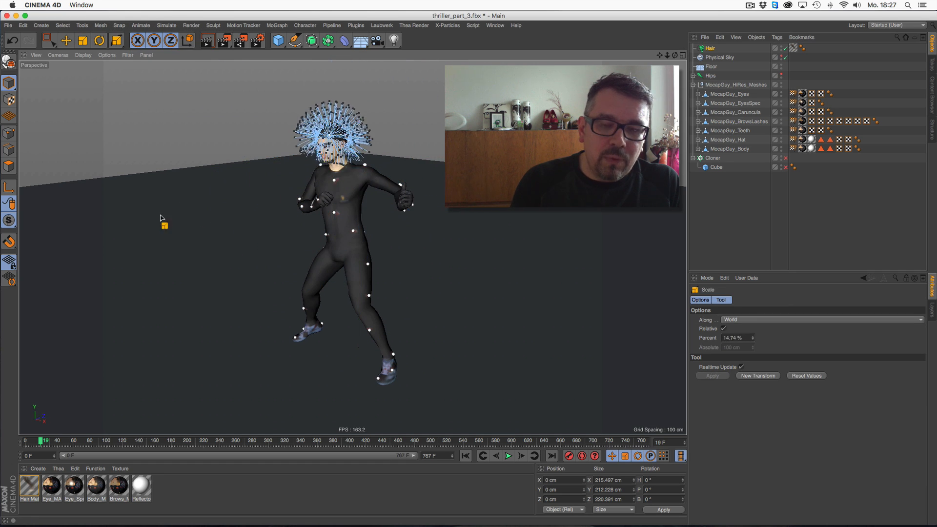
click(720, 201)
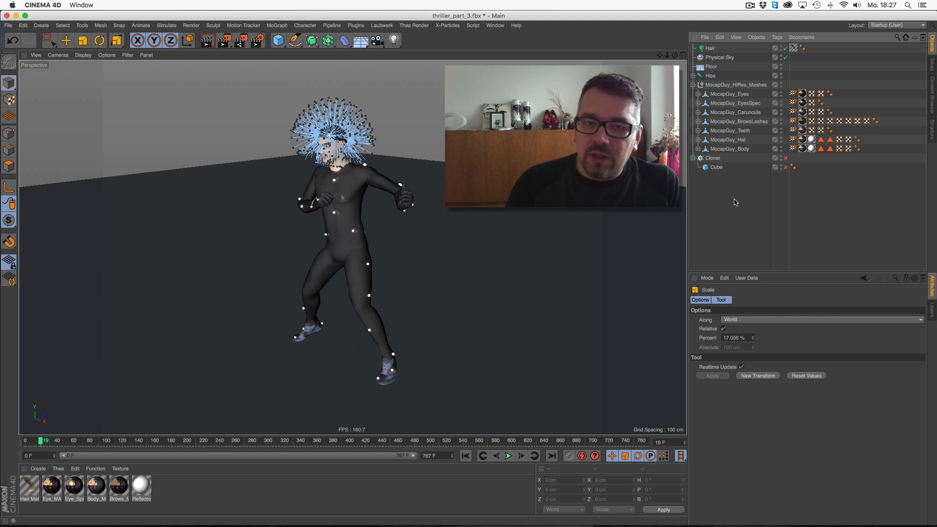
click(508, 456)
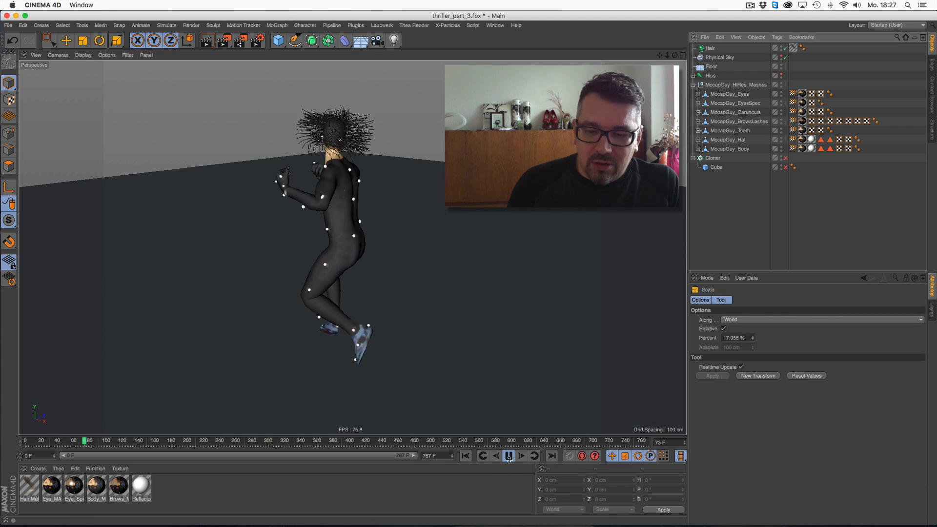
click(508, 456)
click(465, 456)
- Set the hair dynamics Rest Mix and Rest Hold to 10% each, then play the animation
click(710, 48)
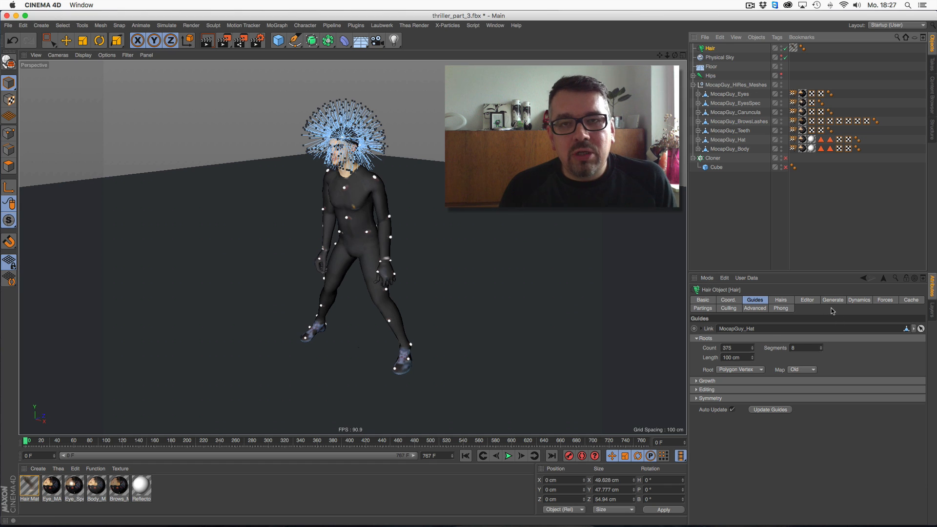
click(859, 300)
click(740, 382)
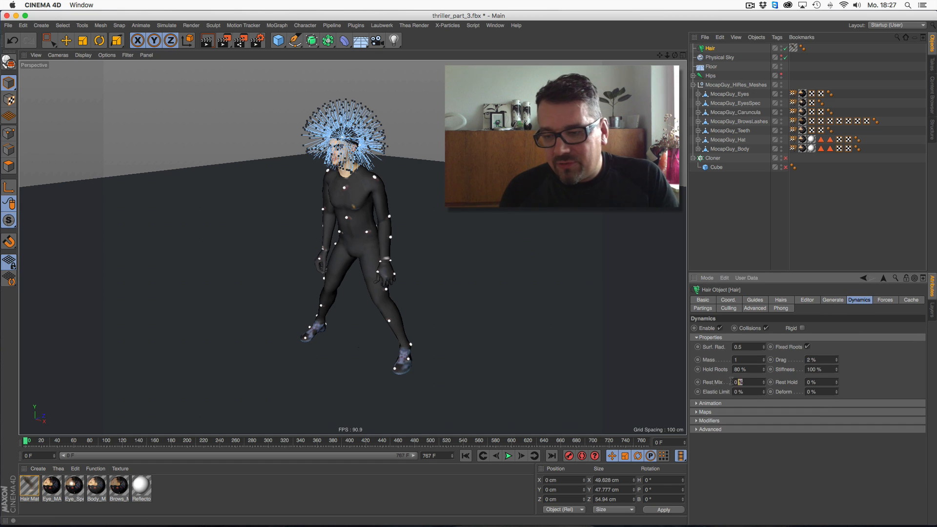
text(10)
key(Tab)
text(10)
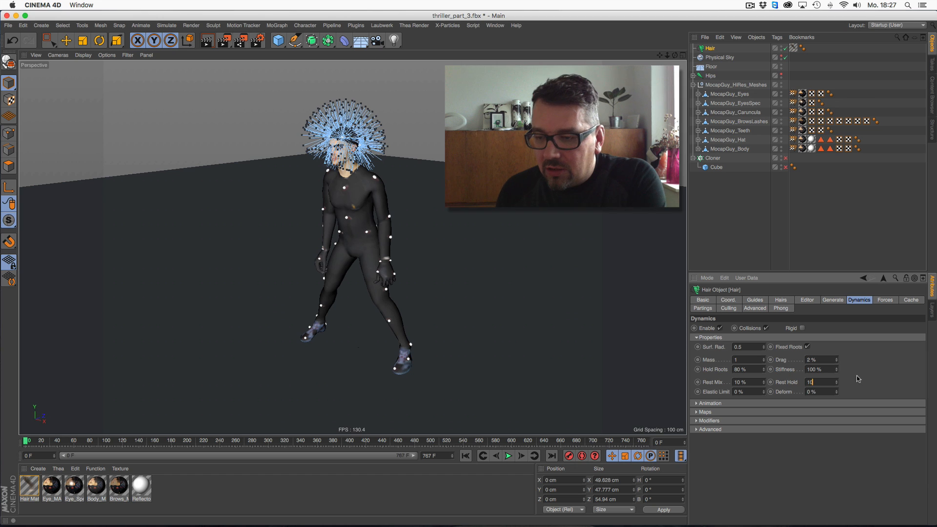
key(Return)
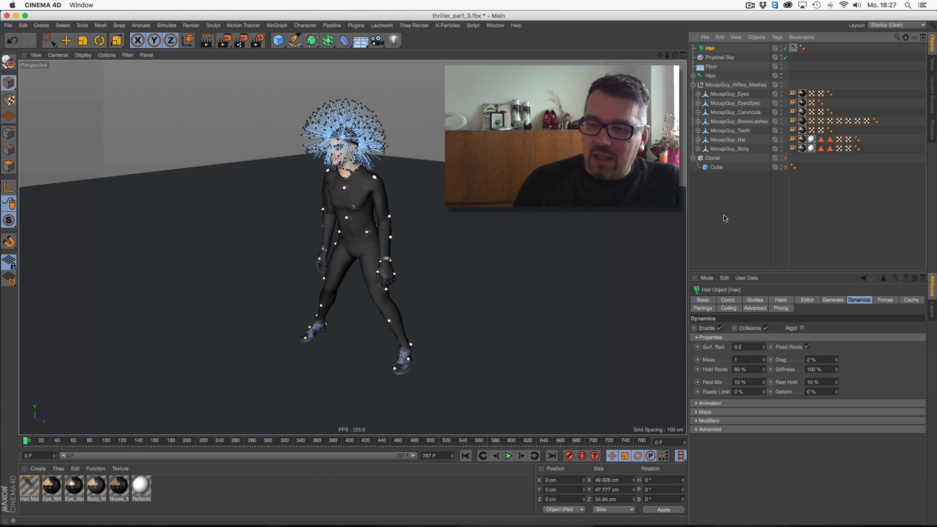
click(719, 185)
click(509, 456)
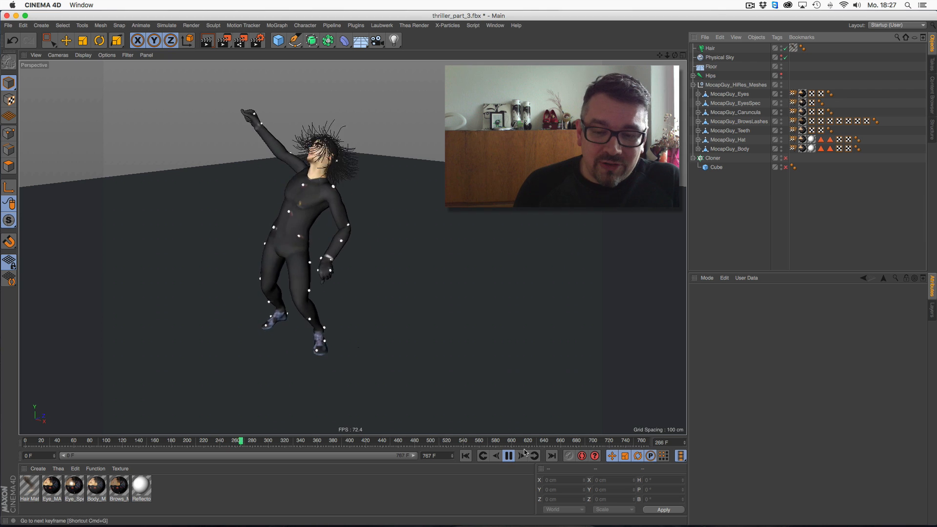
click(510, 456)
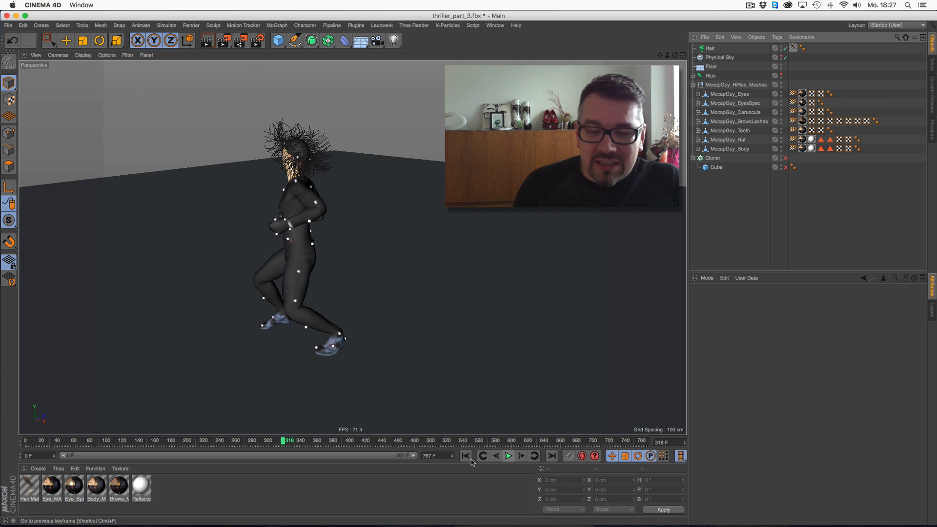
click(465, 456)
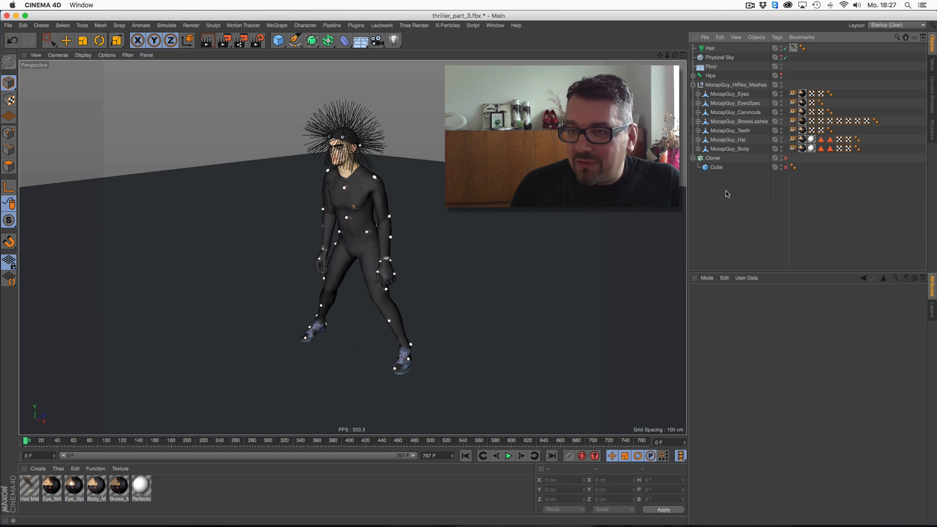
- Play the animation from the start to review the hair dynamics
click(710, 48)
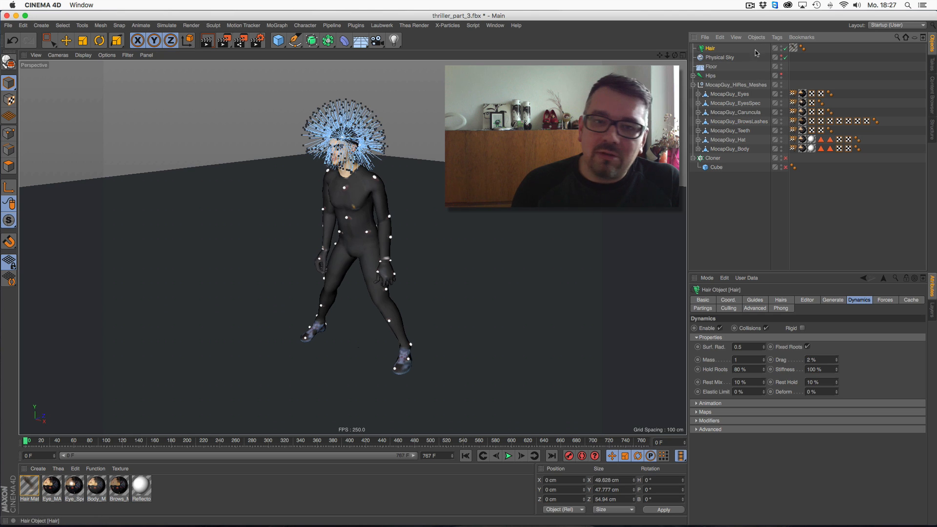
click(51, 42)
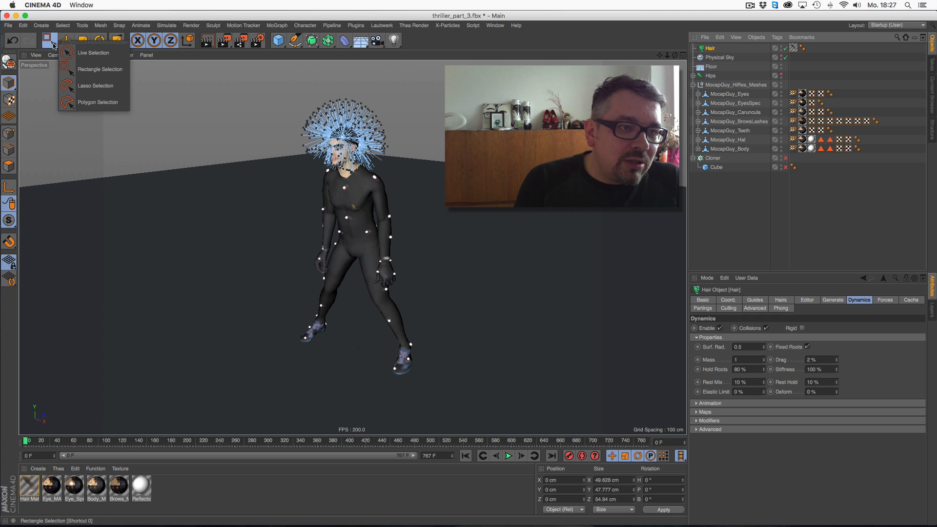
click(165, 25)
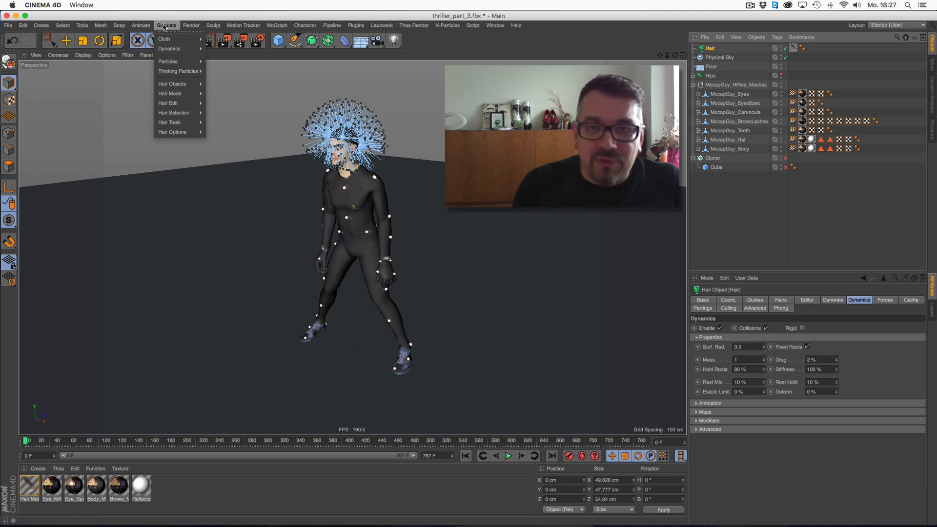
click(159, 193)
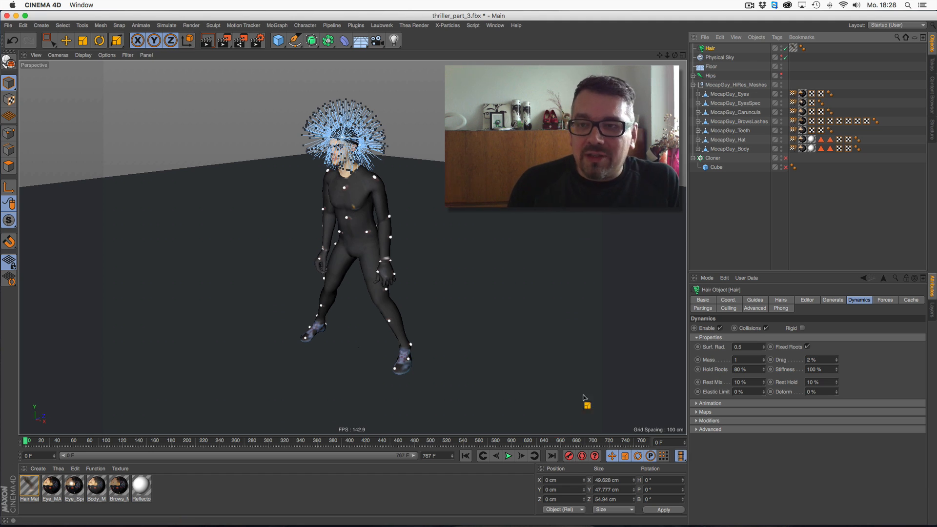
click(723, 197)
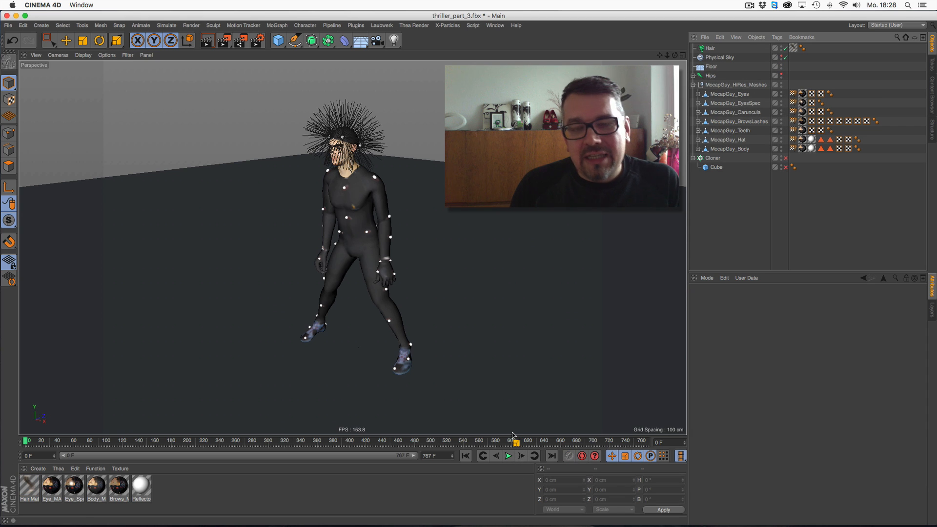
click(508, 455)
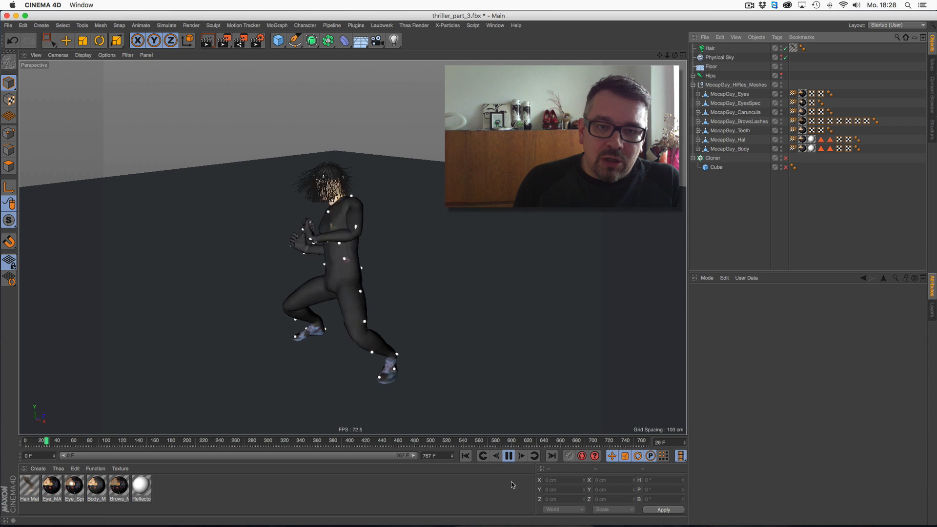
- Open the rendered clip thriller_01_comp02.mp4 from the MIXAMO out folder and watch it in QuickTime Player
click(508, 455)
click(16, 16)
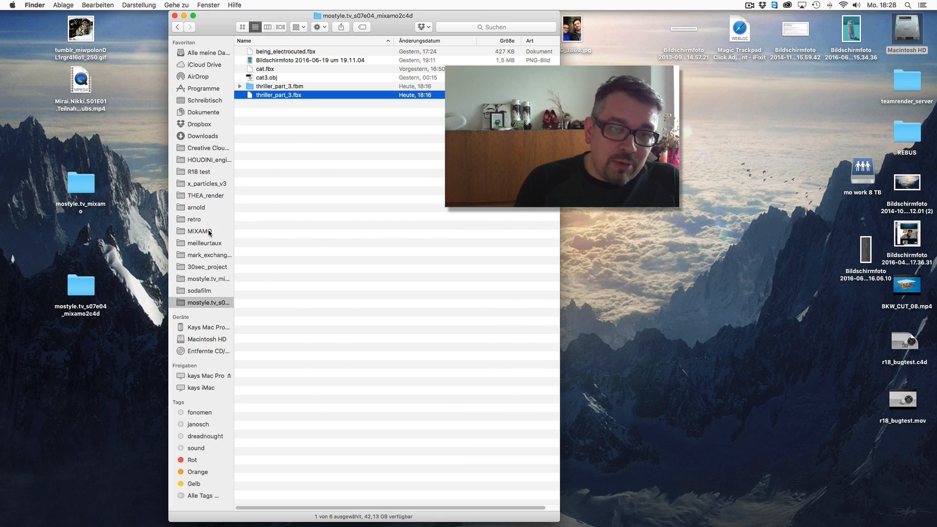
click(200, 231)
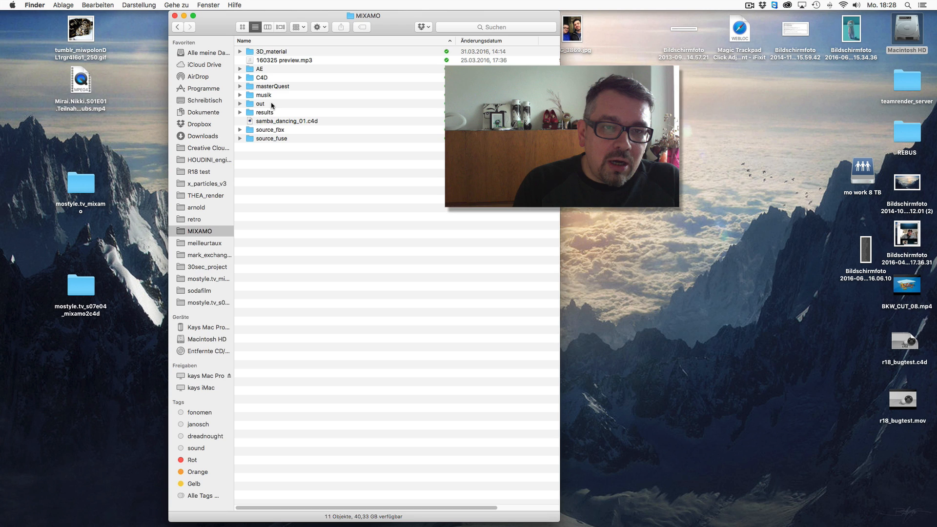
double_click(272, 105)
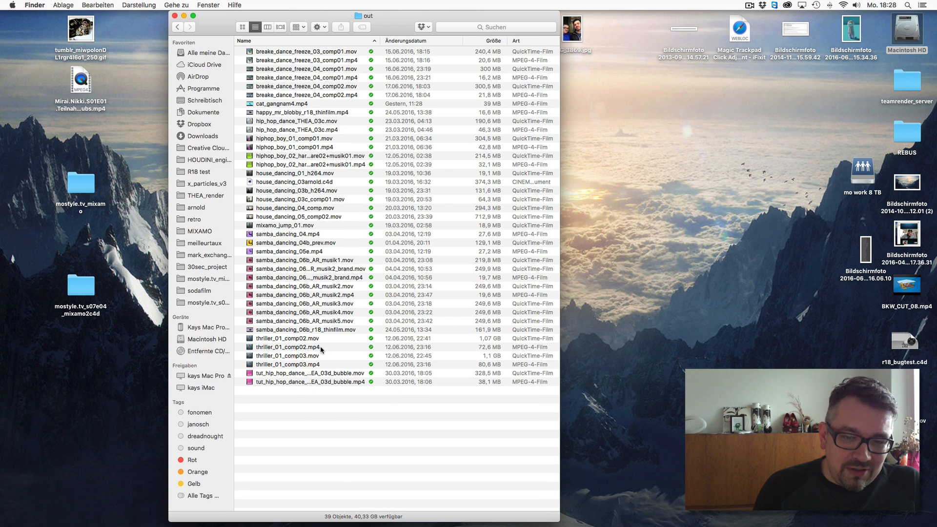
double_click(320, 347)
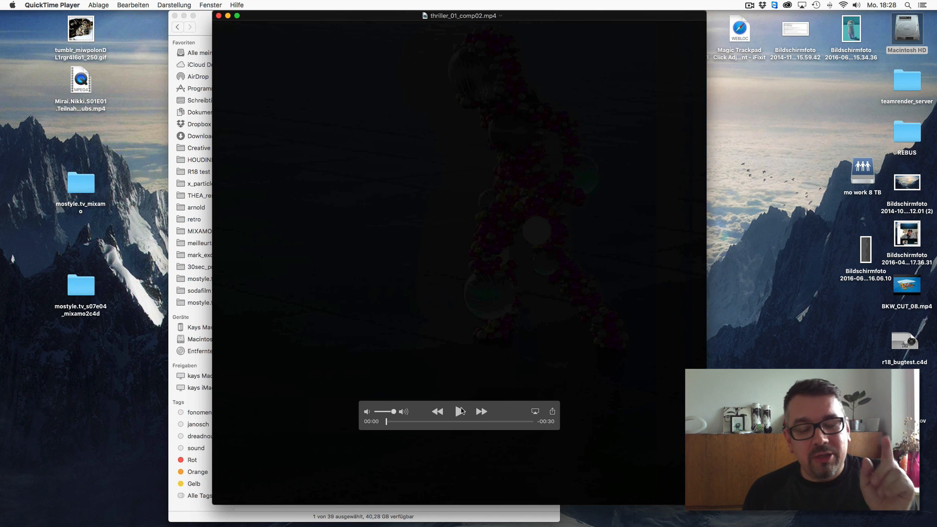
click(460, 412)
drag(393, 411, 382, 411)
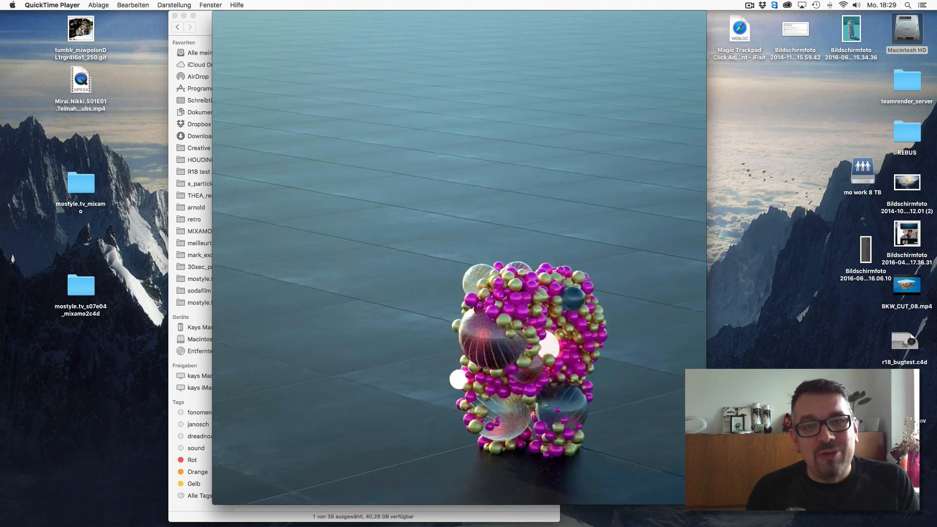
click(458, 408)
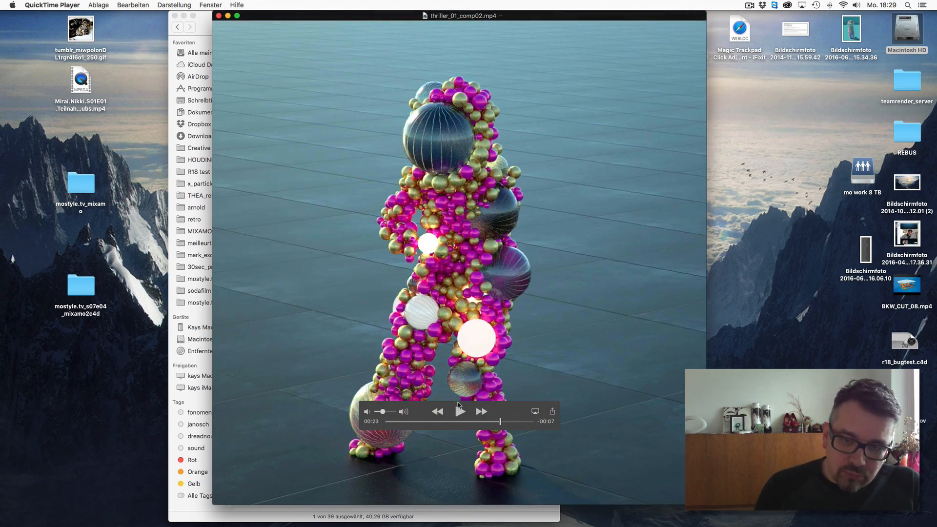
click(218, 16)
- Hide the Hair object in the viewport and scrub the timeline to frame 200
mouse_move(889, 516)
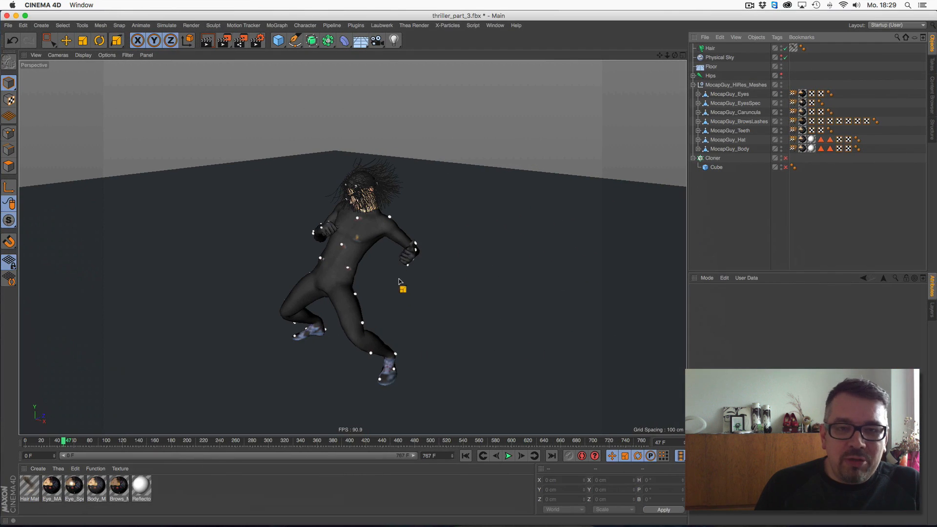
click(786, 49)
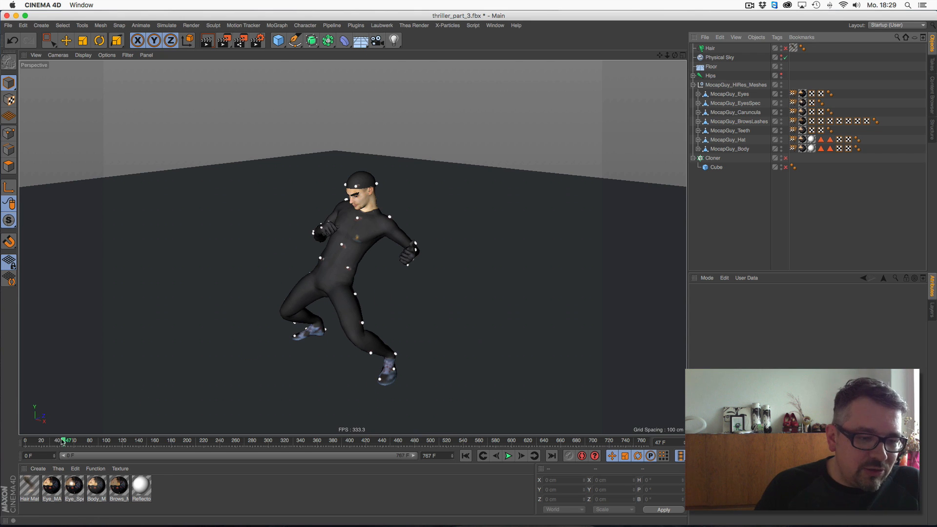
drag(45, 440, 187, 432)
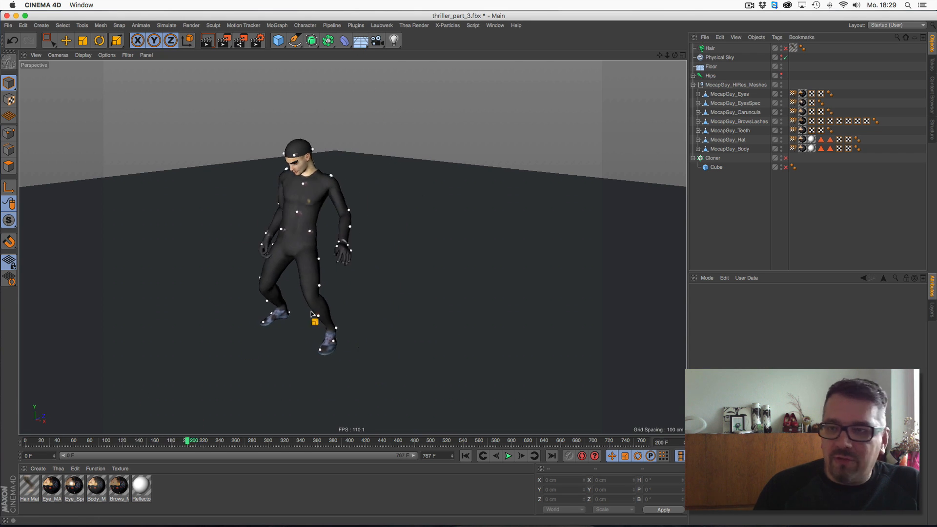
- Delete the Physical Sky object and add a Sun light to the scene
click(724, 58)
key(Delete)
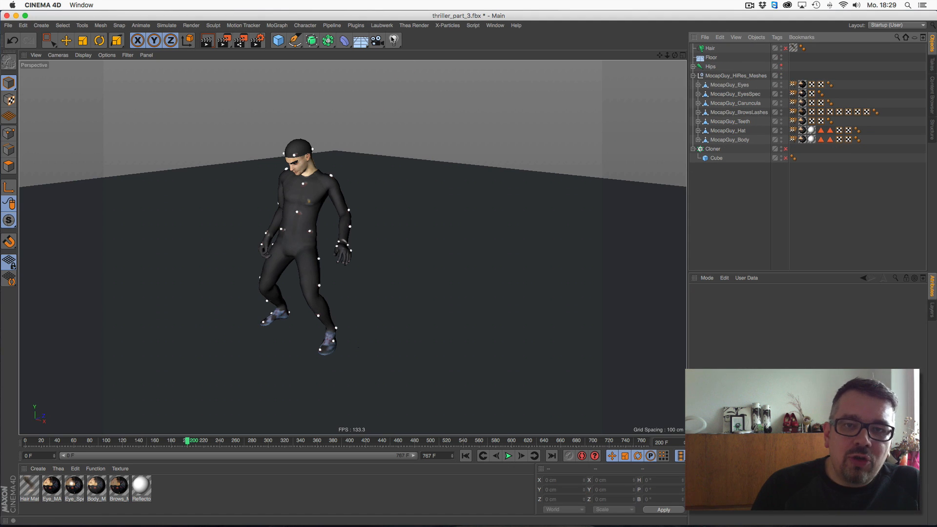
click(394, 40)
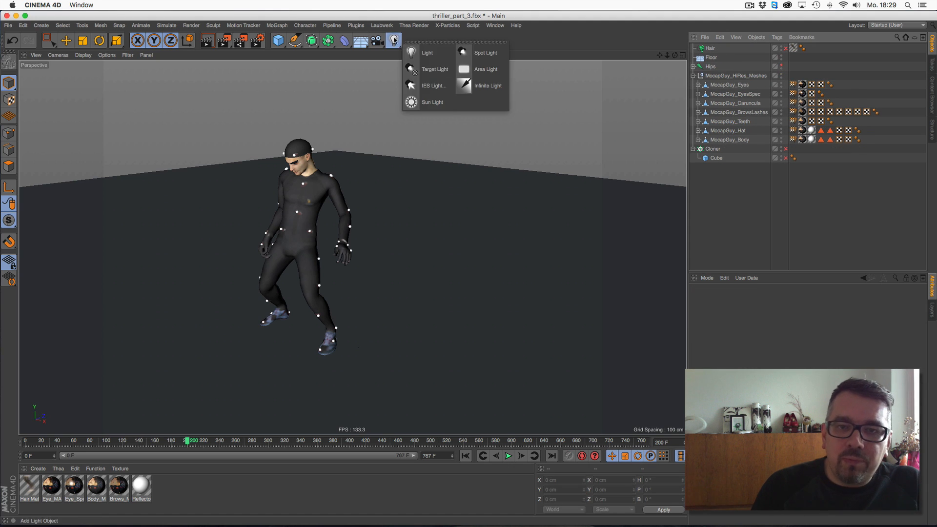
click(435, 102)
- Set the hour of the Sun expression's time to 17
click(793, 48)
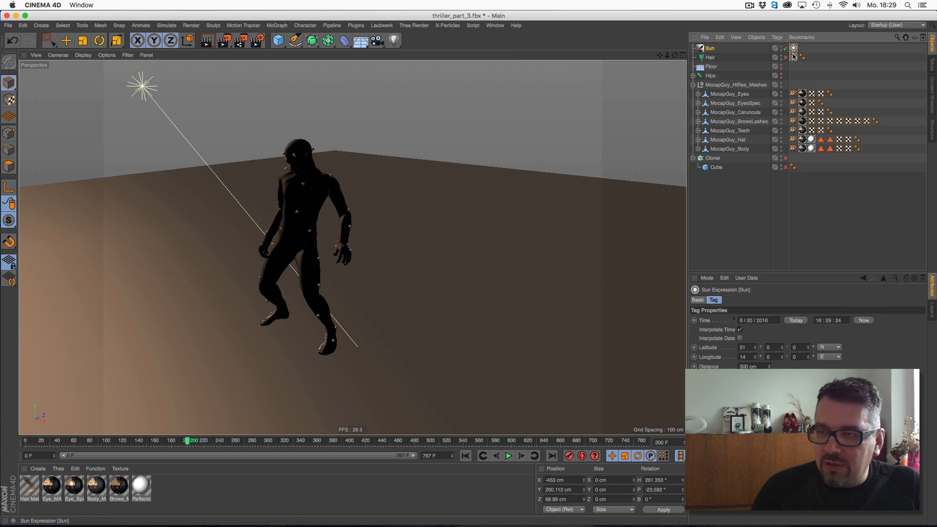
click(818, 321)
text(17)
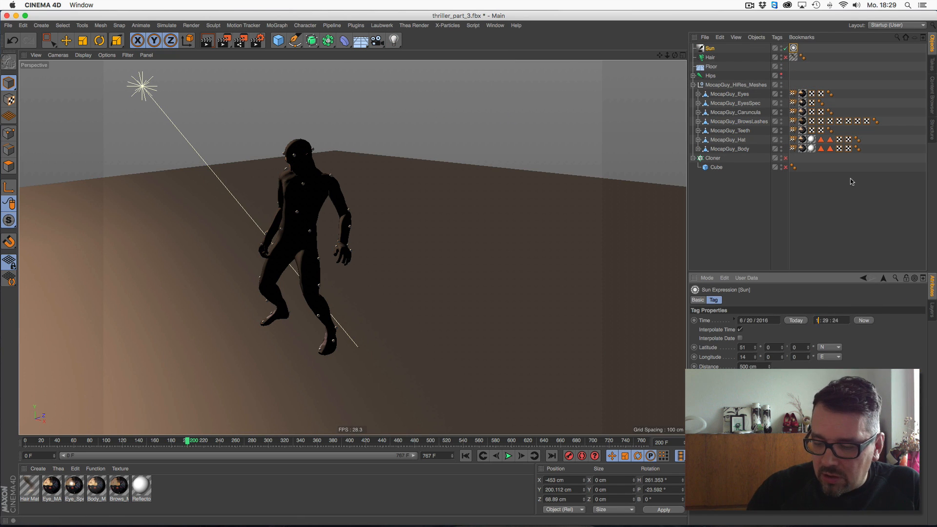
key(Return)
- Add a Thea Sky tag to the Sun object
right_click(709, 50)
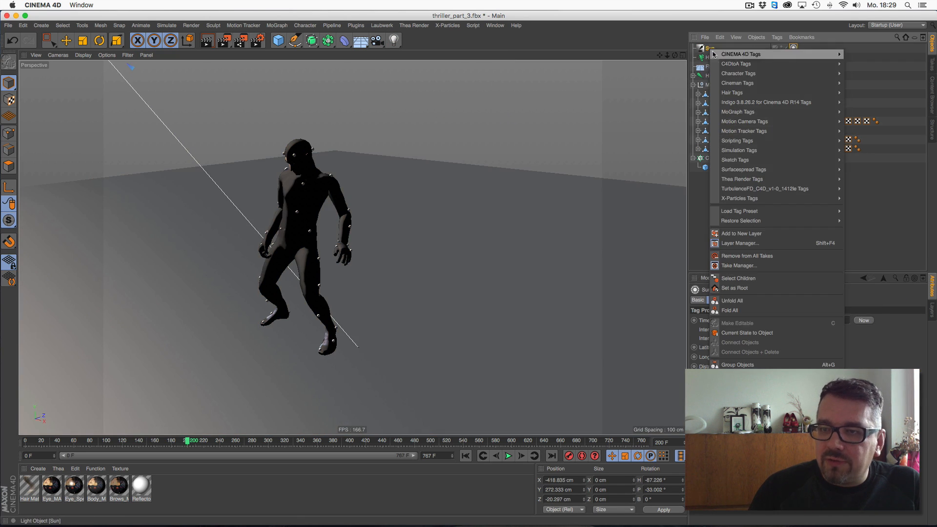
mouse_move(766, 181)
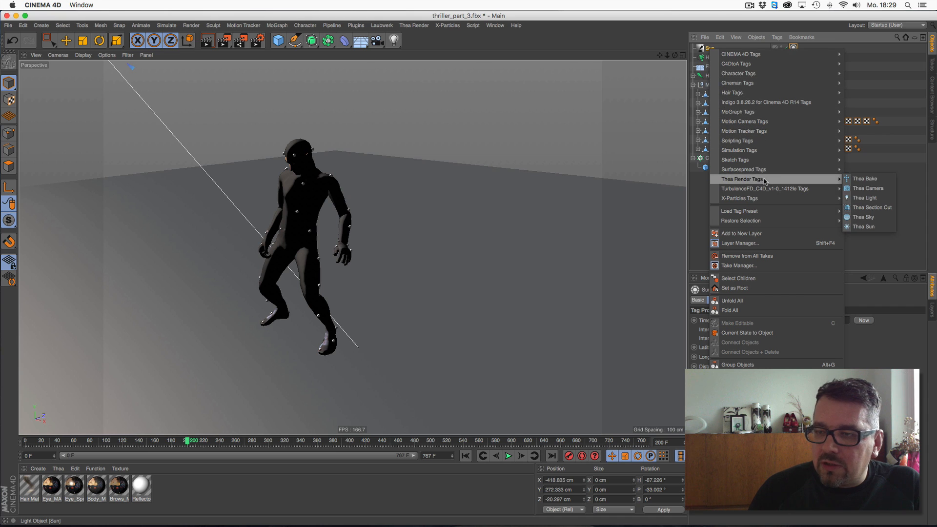
click(865, 217)
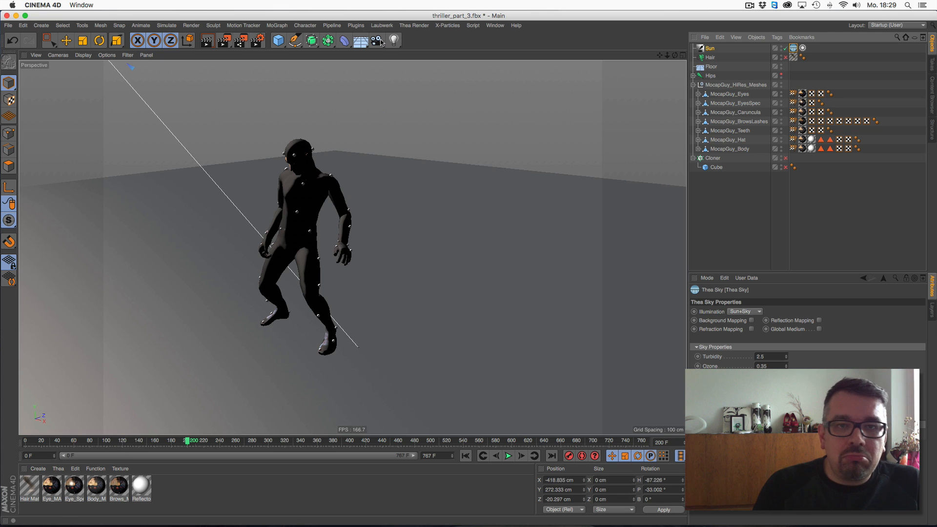
- Switch the renderer in Render Settings to Thea Render
click(258, 41)
click(400, 35)
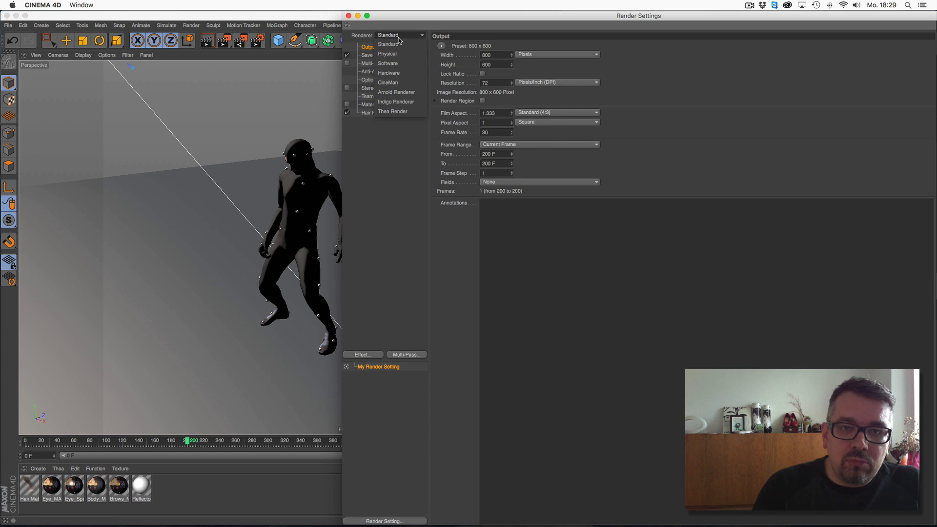
click(392, 112)
click(348, 16)
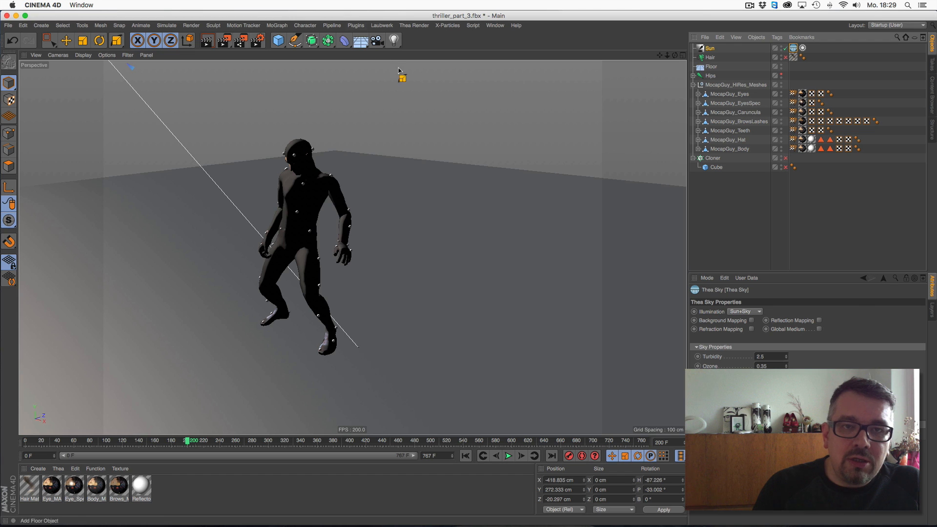
- Open the Thea Darkroom and set its resolution to Custom and the engine to Presto (MC)
click(414, 26)
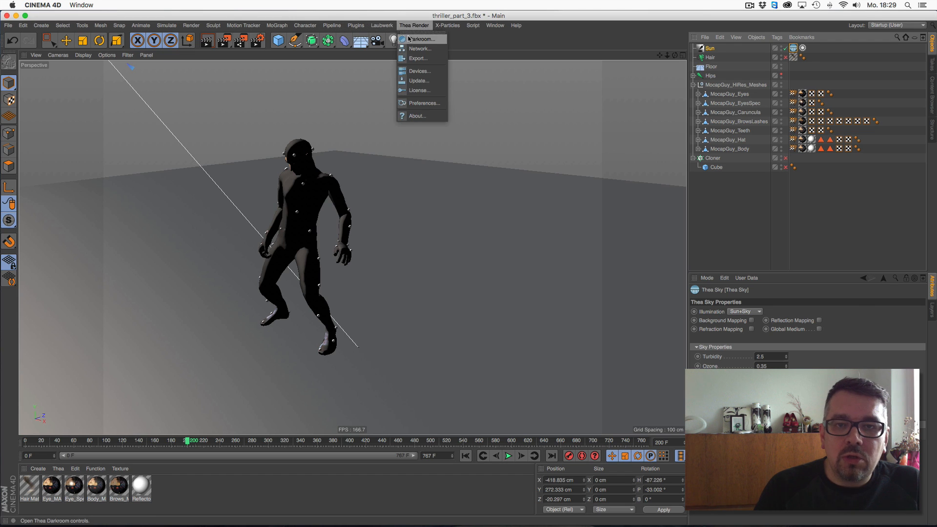
click(410, 39)
click(514, 27)
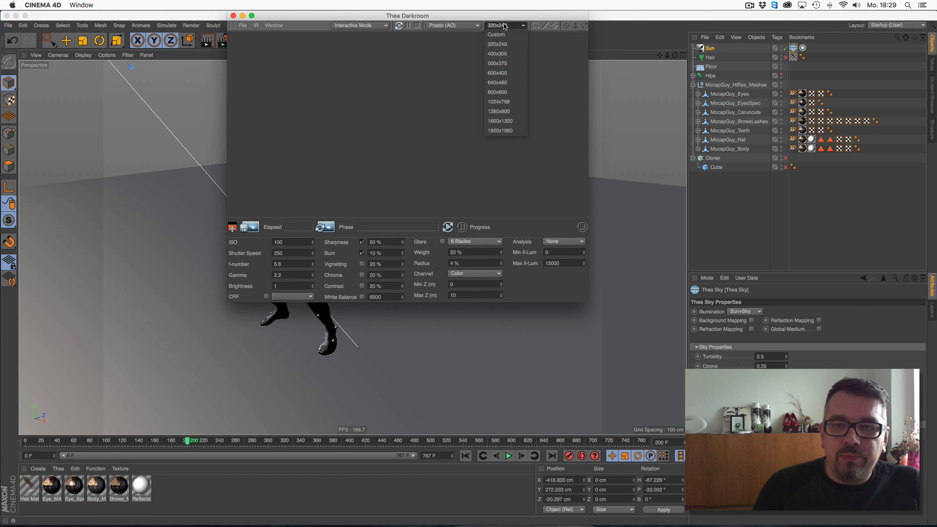
click(498, 37)
click(457, 28)
click(442, 44)
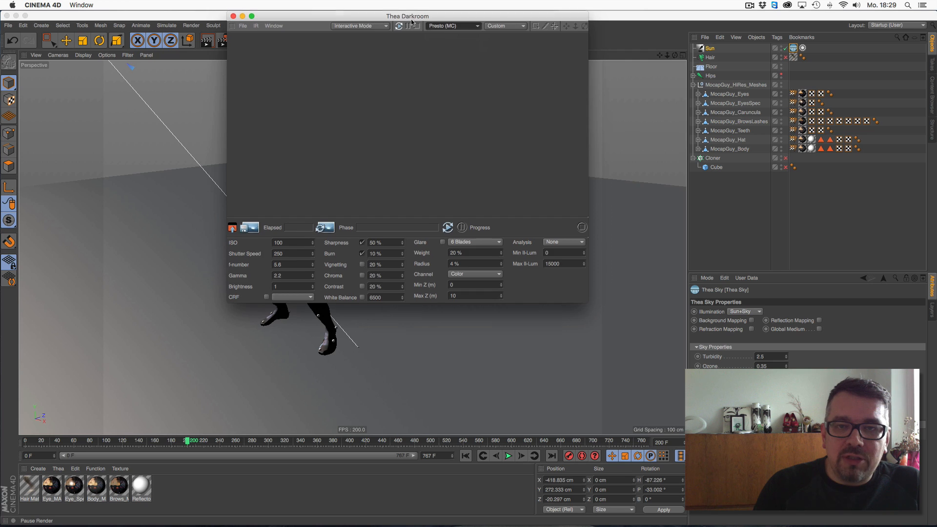
- Reposition and enlarge the Darkroom window and start the interactive render
drag(351, 13, 269, 31)
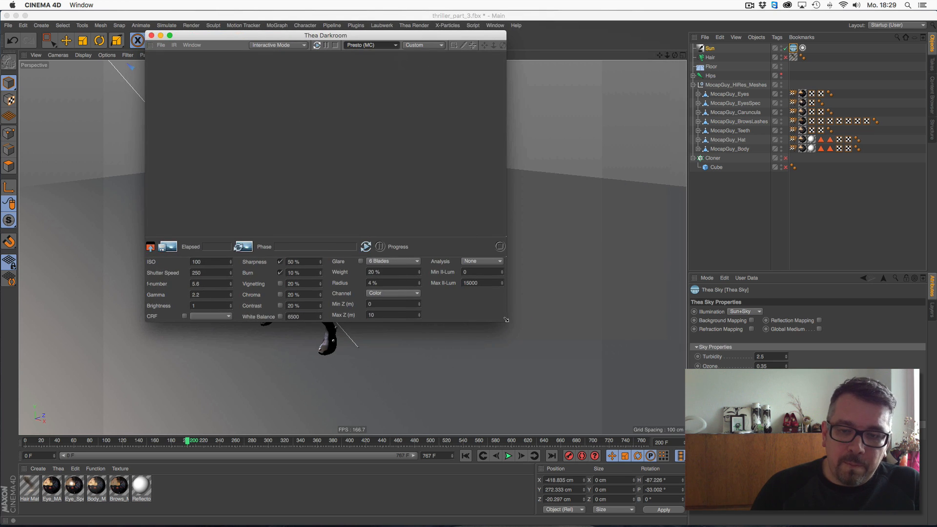
drag(506, 322, 662, 443)
click(471, 45)
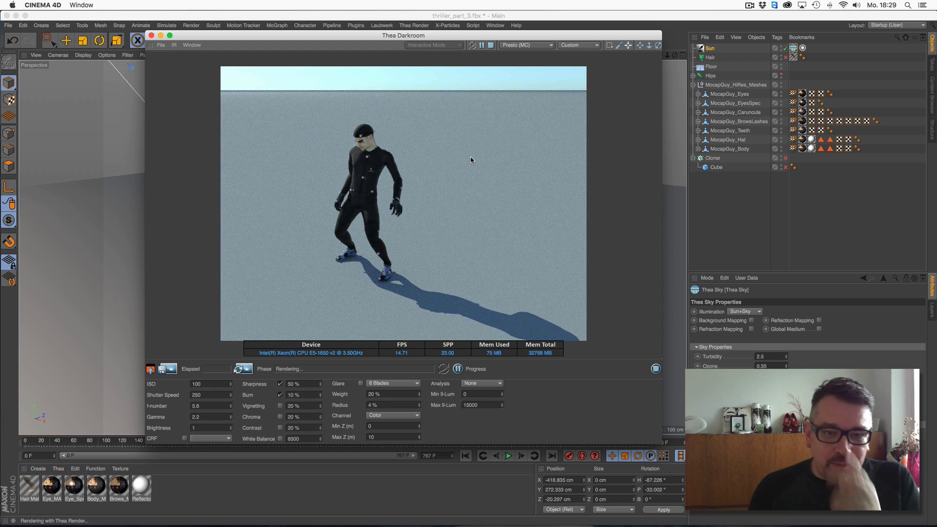
- Enable vignetting in the Darkroom, scrub the timeline to about frame 367, and close the Darkroom
drag(419, 36, 350, 31)
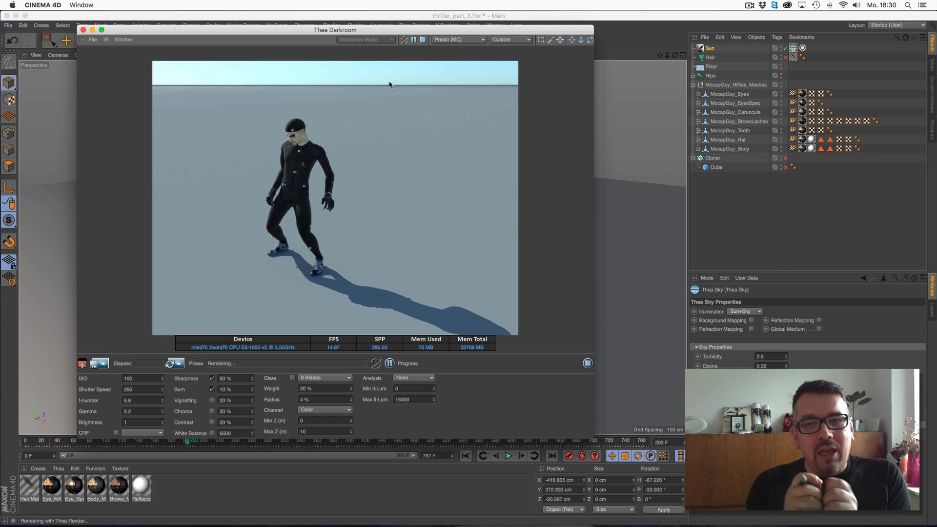
click(212, 411)
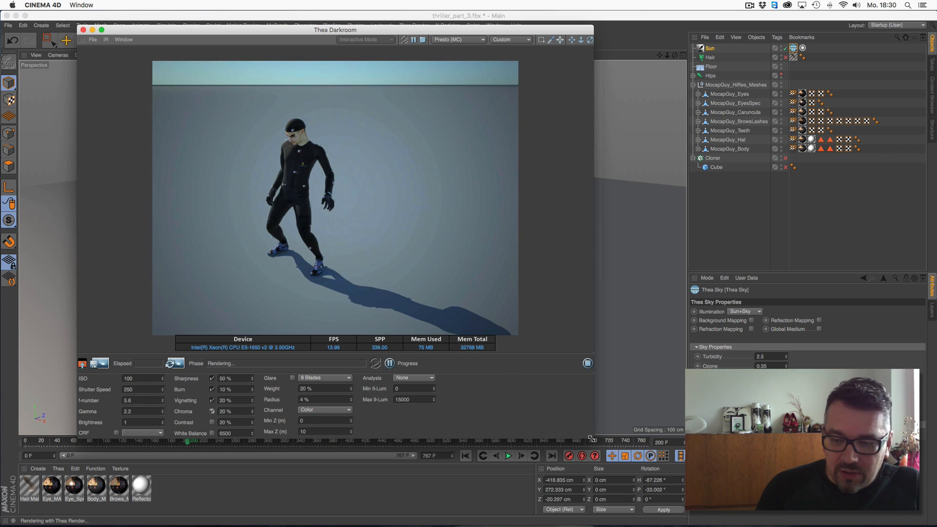
drag(591, 437, 631, 403)
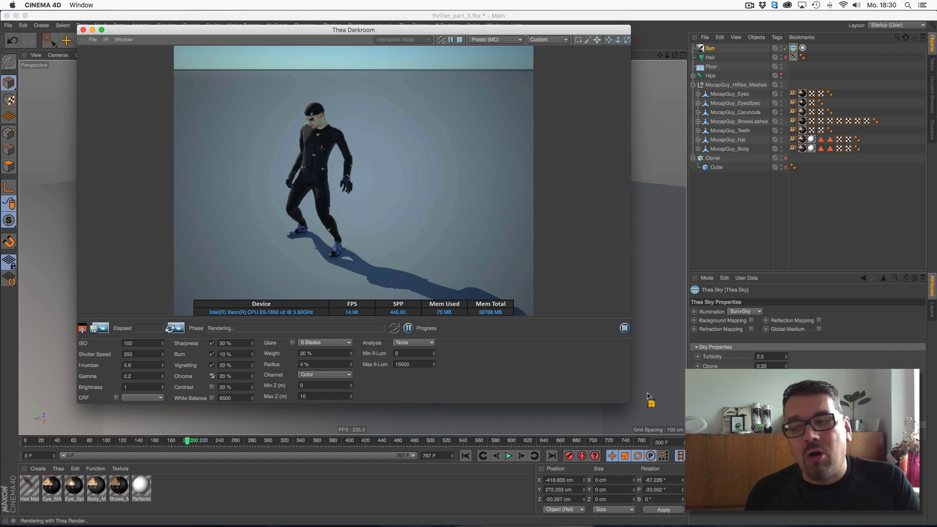
drag(182, 445, 324, 445)
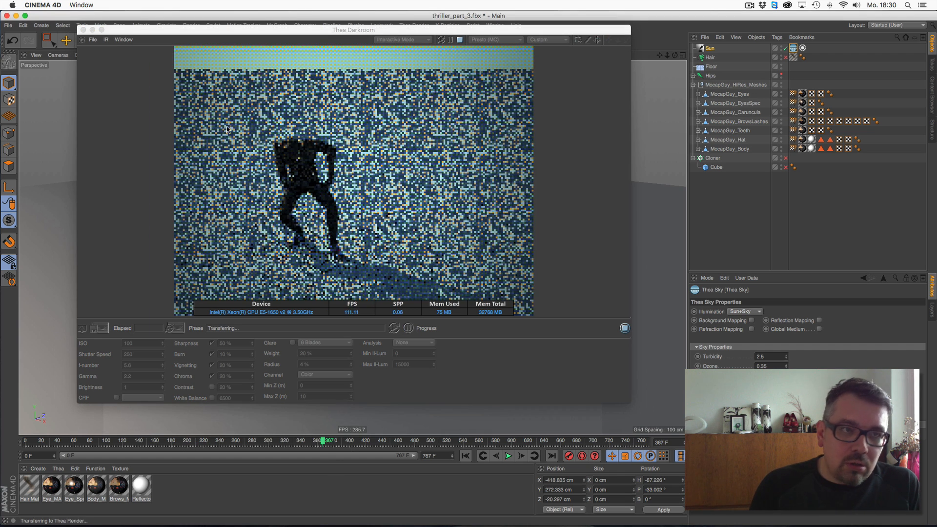
click(84, 30)
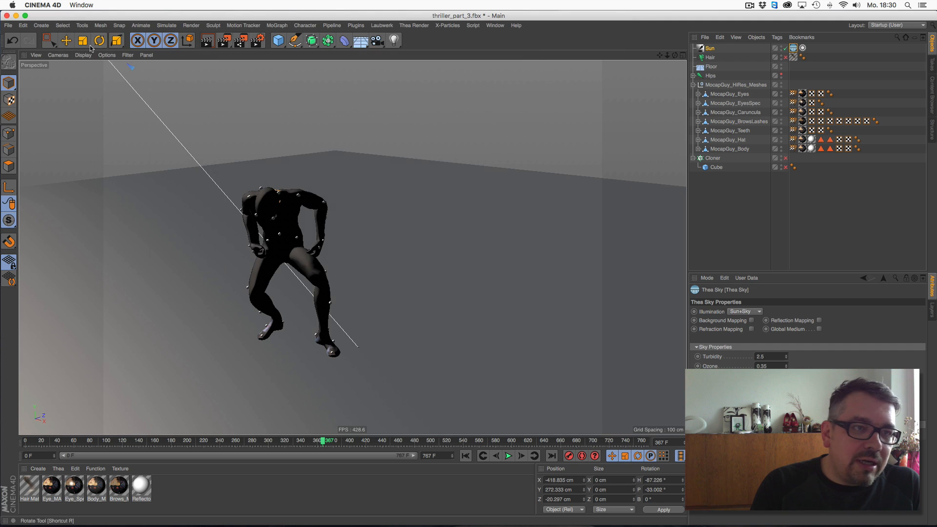
- Open the scene file thriller_01mostyle.c4d from the MIXAMO folder
click(8, 26)
click(22, 39)
click(173, 200)
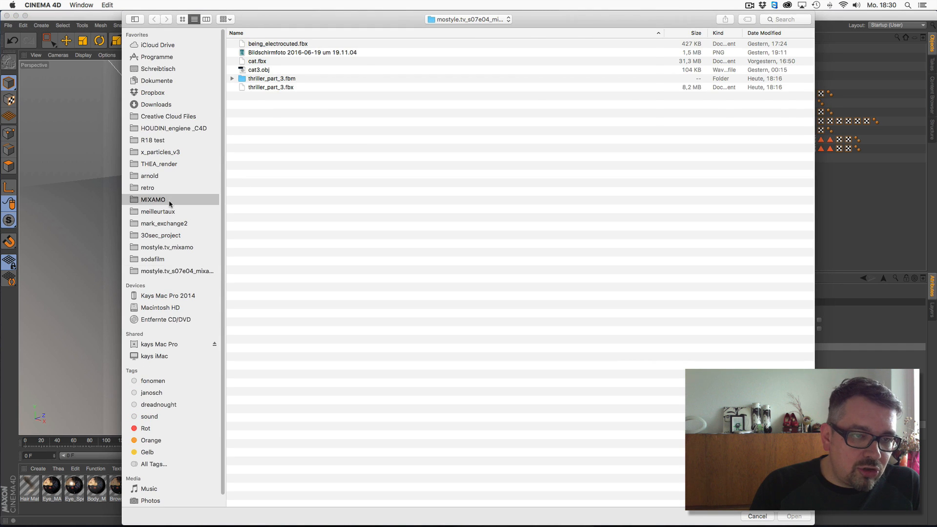
double_click(274, 71)
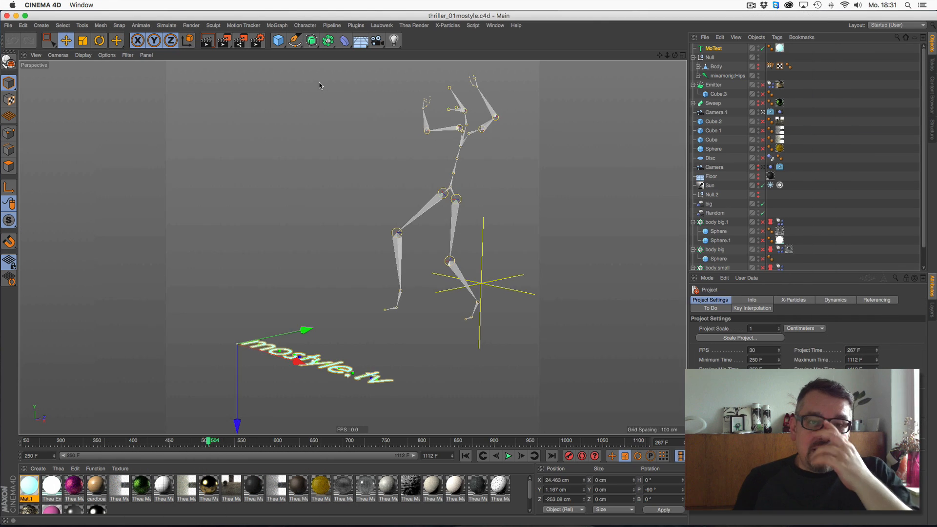
- Play the animation and switch on viewport visibility for the body small and body big cloners and their spheres
key(F8)
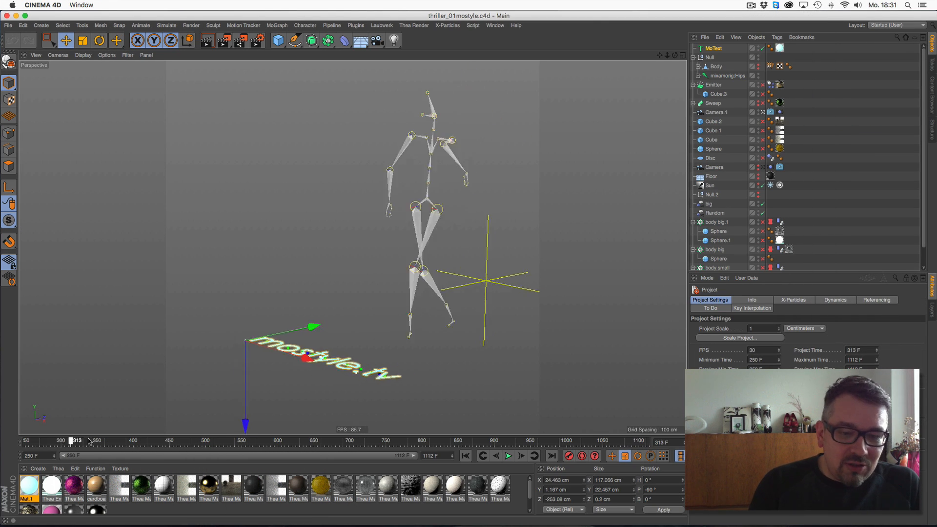
scroll(764, 268, down, 2)
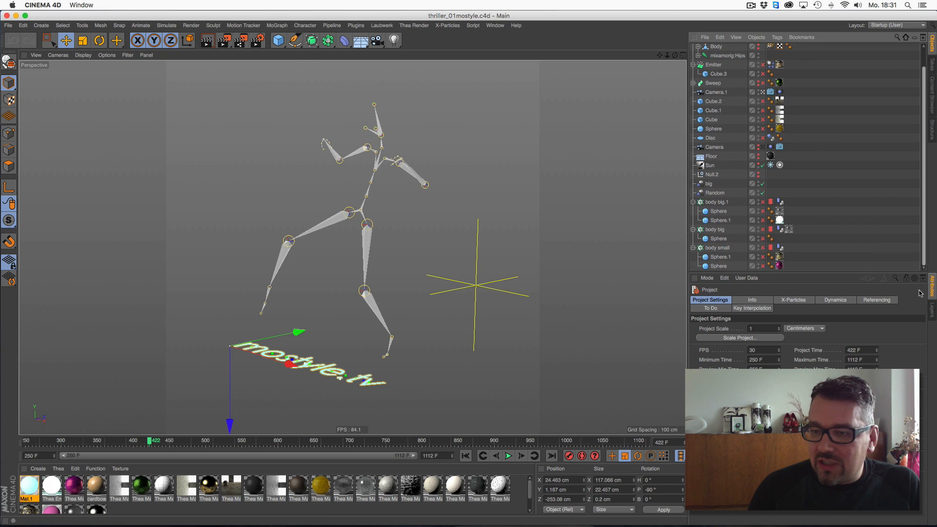
click(762, 266)
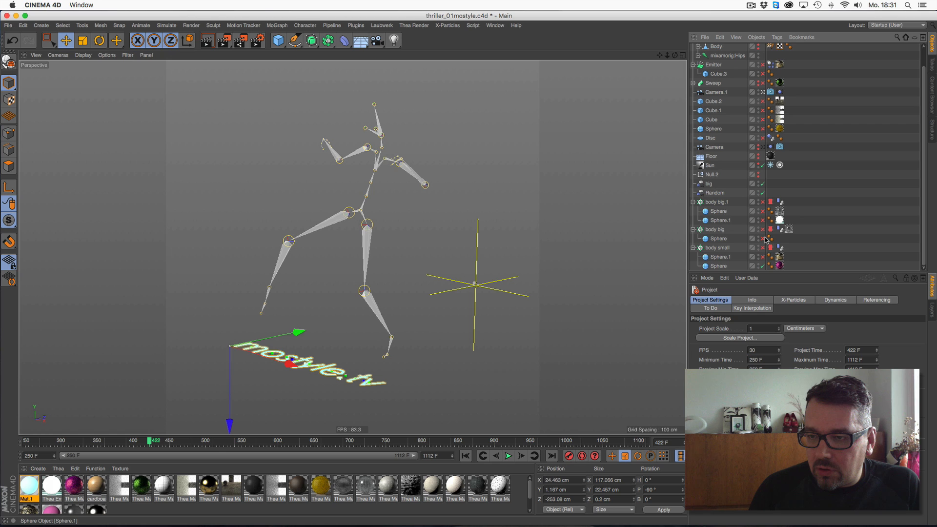
click(763, 248)
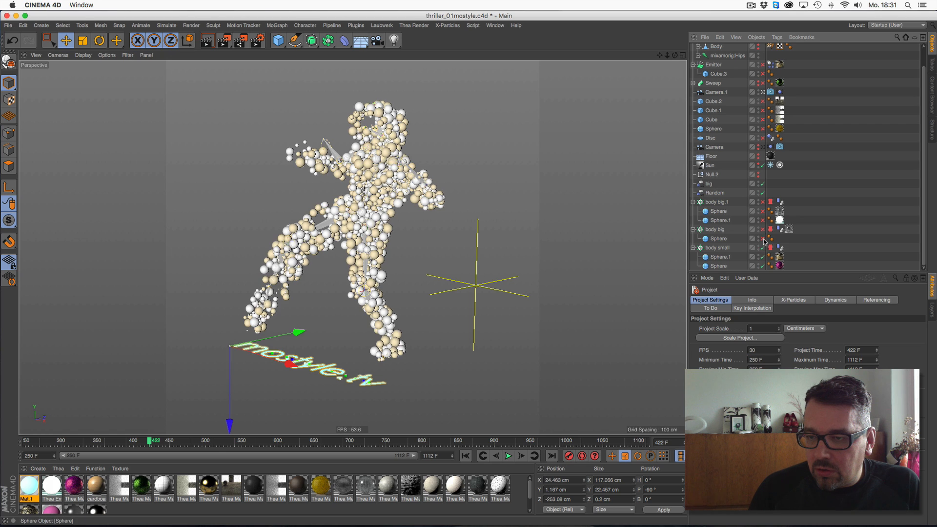
click(762, 239)
click(763, 230)
click(762, 220)
click(763, 210)
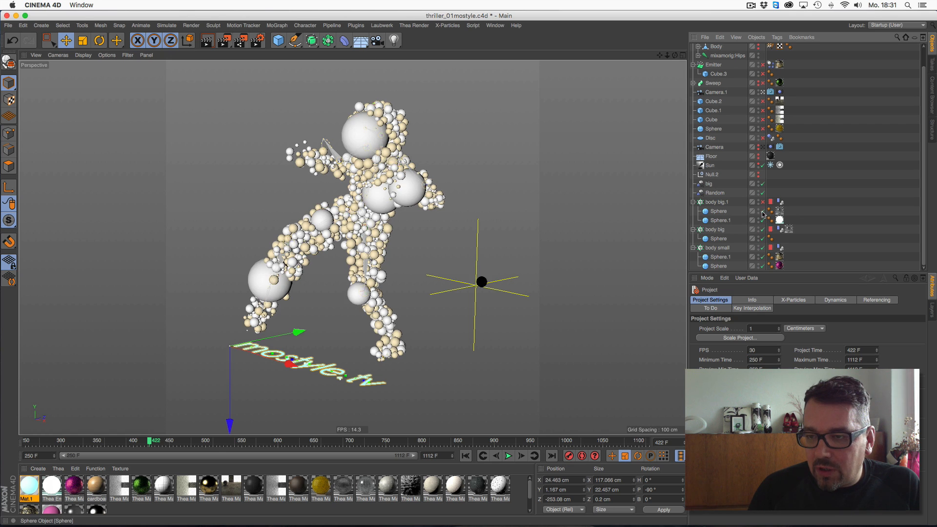
- Switch on viewport visibility for the body big.1 cloner and scrub the timeline to frame 459
click(763, 201)
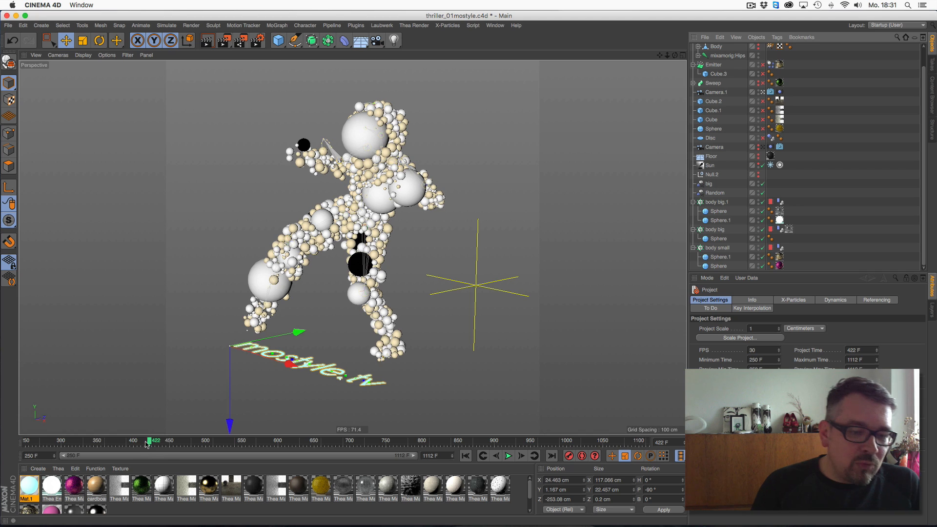
drag(151, 442, 177, 443)
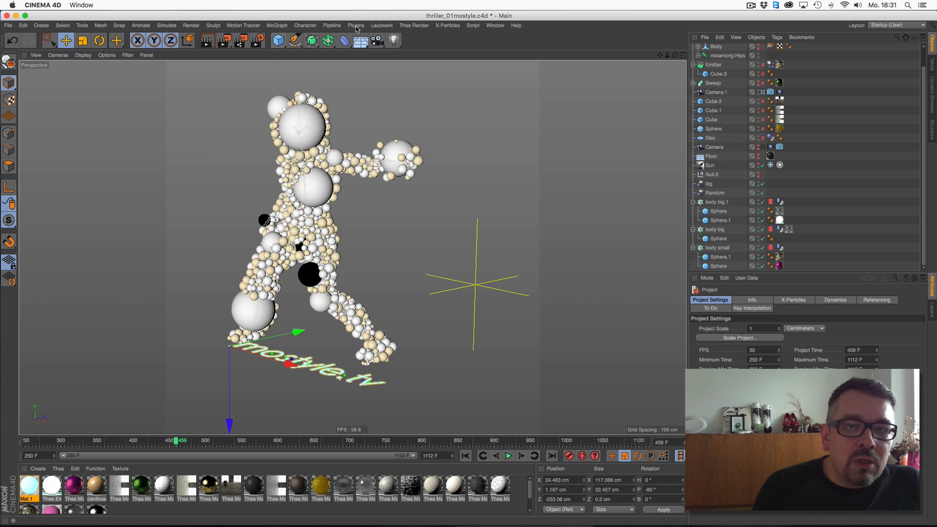
- Open the Thea Darkroom window and move it over the viewport
click(414, 25)
click(419, 40)
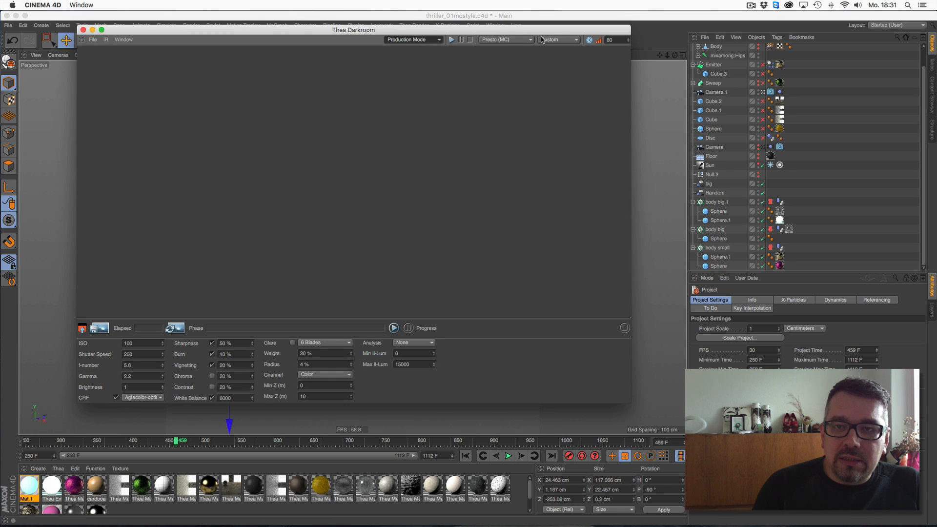
drag(547, 33, 567, 28)
drag(464, 28, 393, 54)
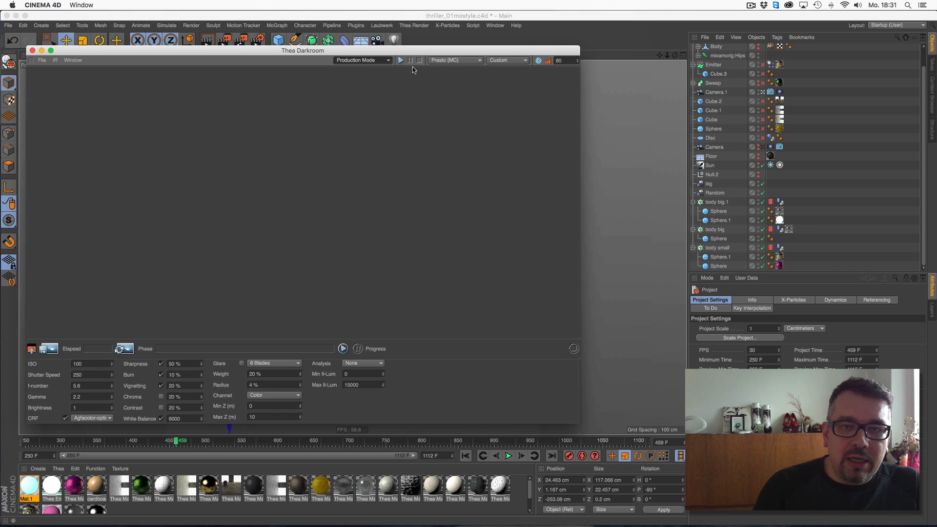
- Switch the Darkroom from Production Mode to Interactive Mode and start the interactive render
click(401, 59)
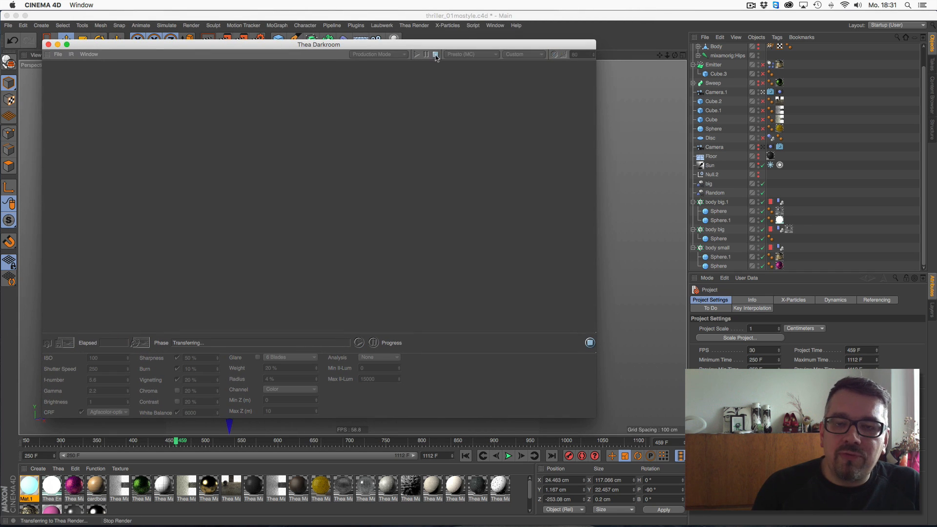
click(436, 57)
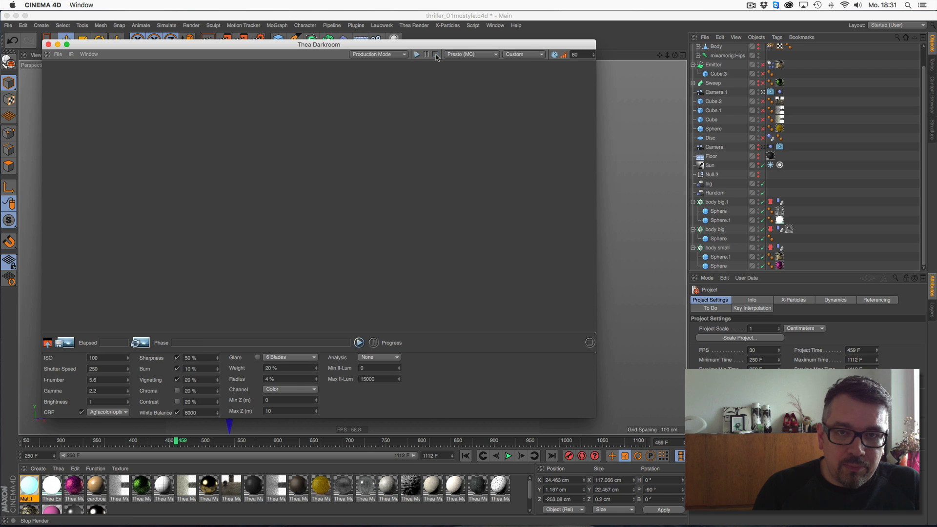
click(376, 54)
click(386, 73)
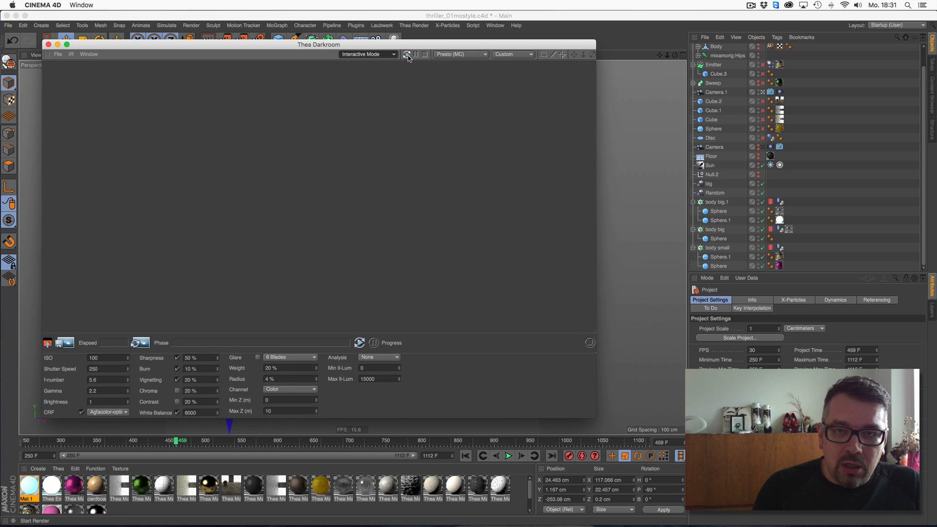
click(406, 54)
- Enlarge the Darkroom window and toggle the Floor object's render visibility in the object list
drag(595, 419, 632, 458)
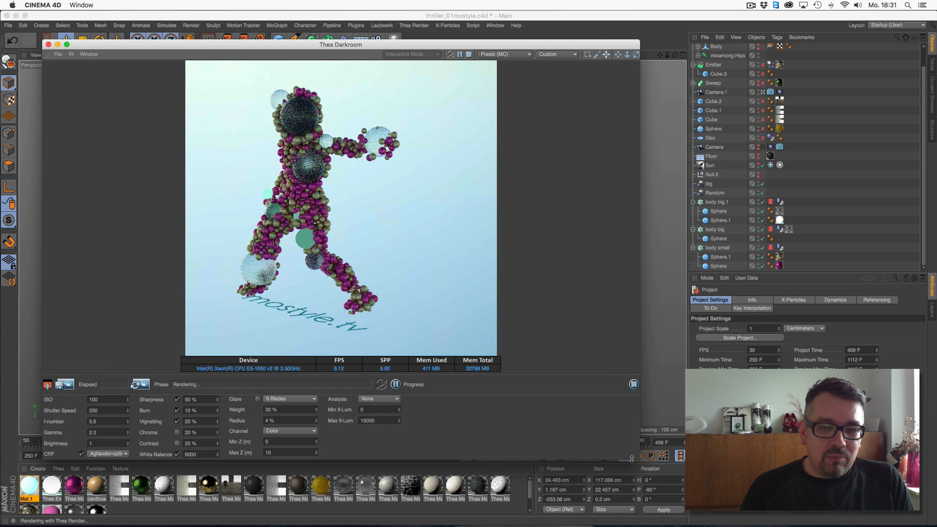
alt+click(757, 159)
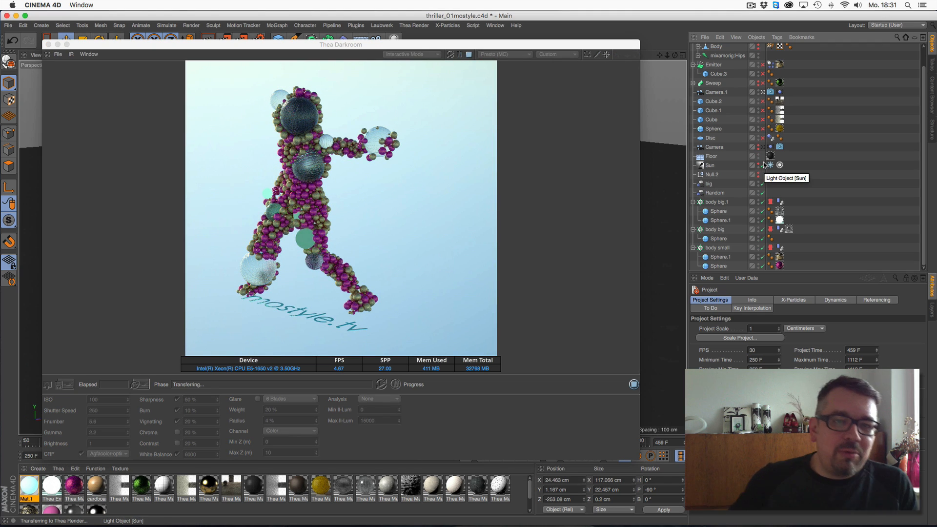
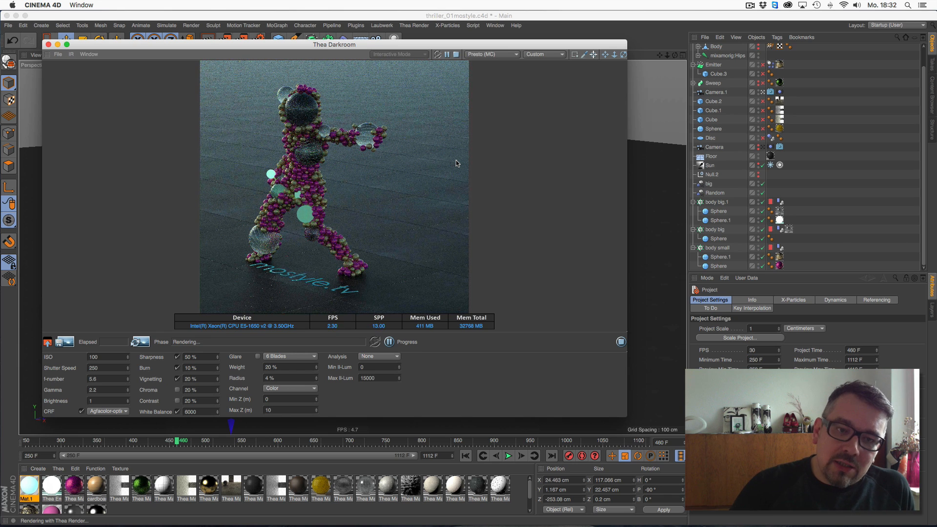
- Close the Thea Darkroom window and start a new empty project
click(48, 44)
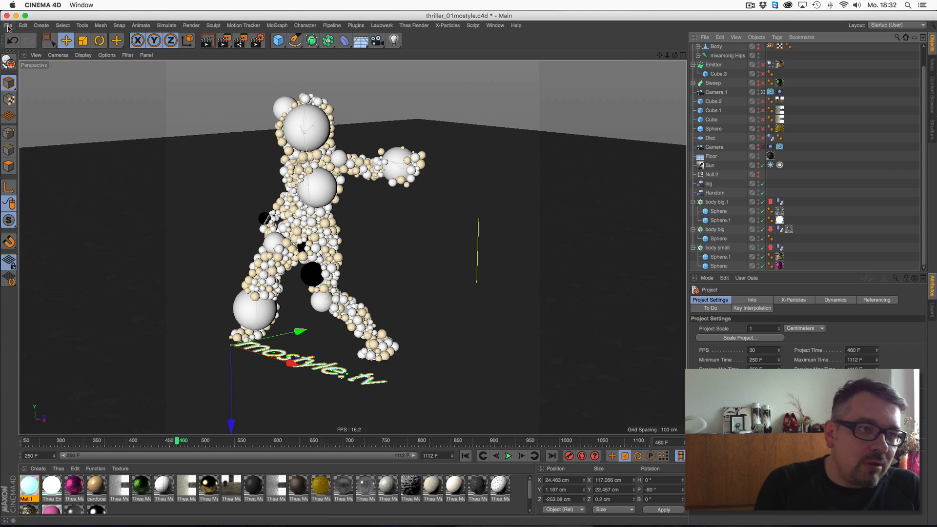
click(8, 25)
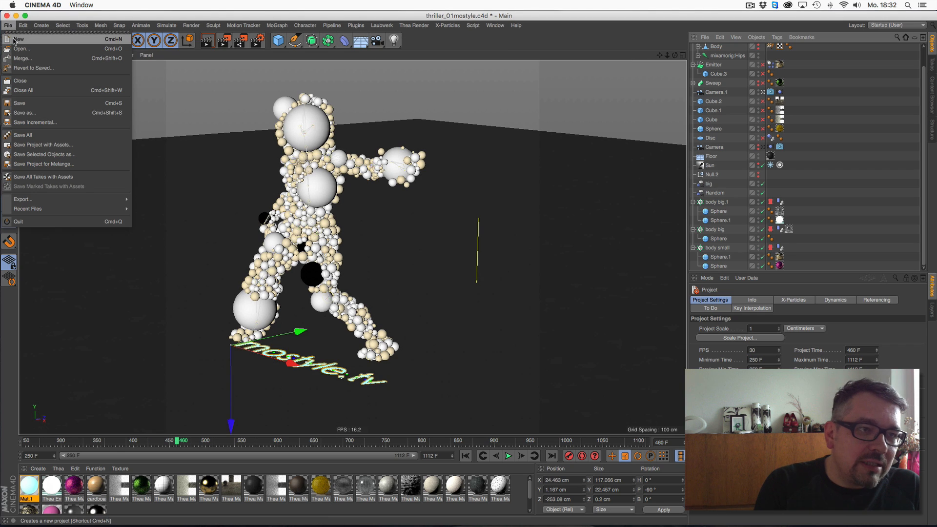
click(19, 39)
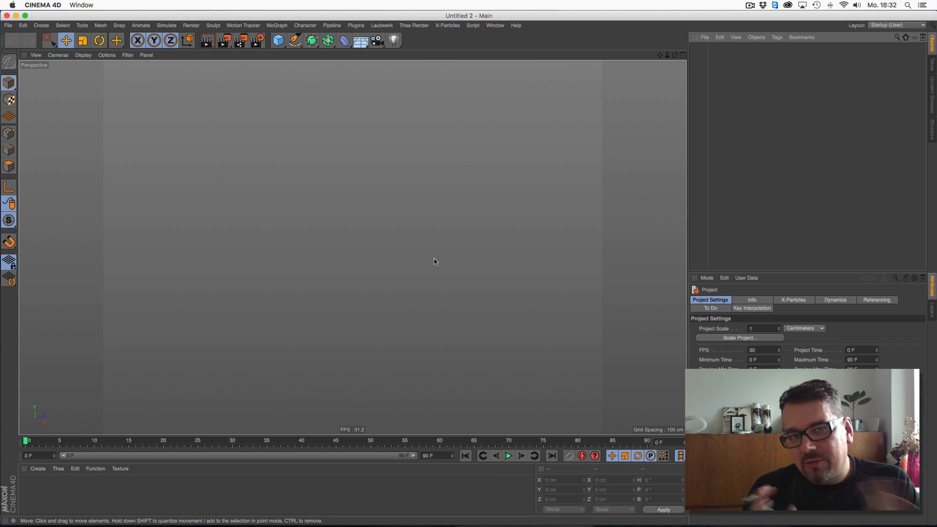
- Add four cubes to the new scene and move them into a staggered arrangement
click(278, 40)
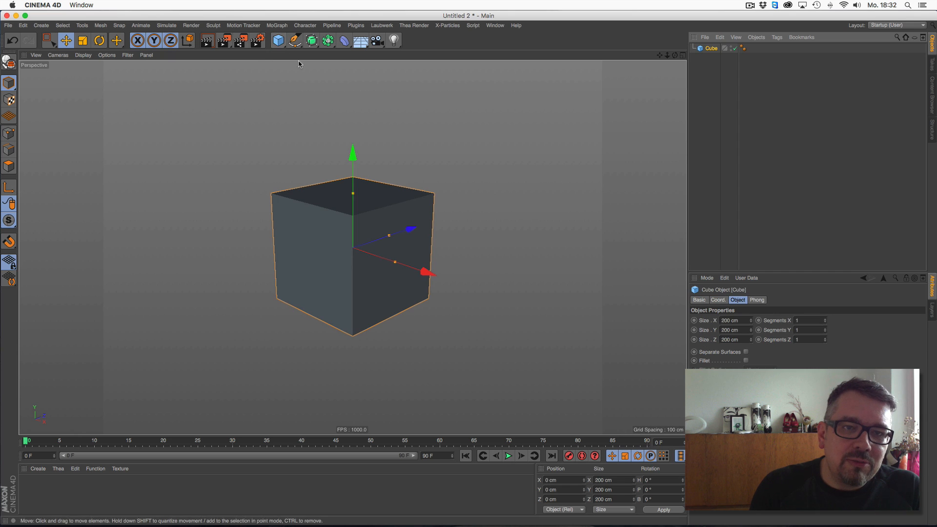
click(278, 40)
drag(300, 79, 392, 33)
click(279, 40)
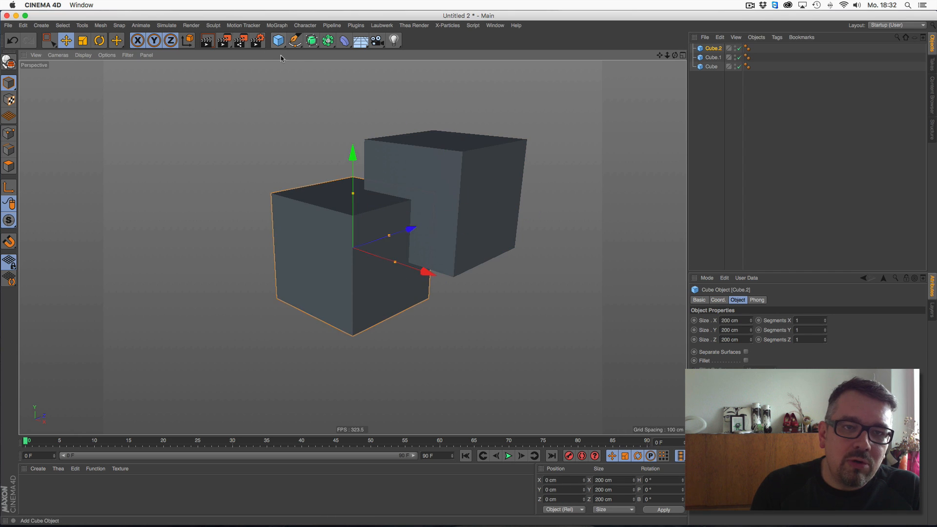
drag(281, 63, 161, 240)
click(278, 40)
drag(483, 261, 386, 264)
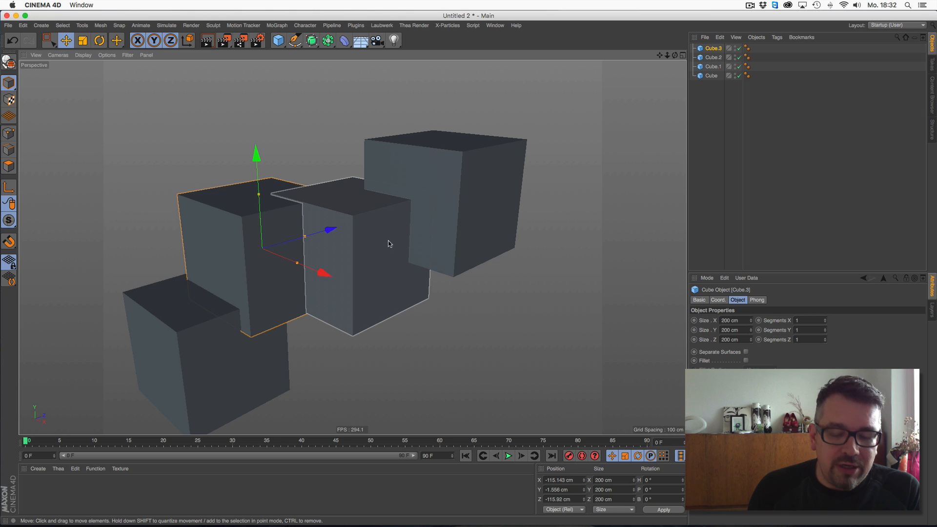
scroll(388, 241, down, 2)
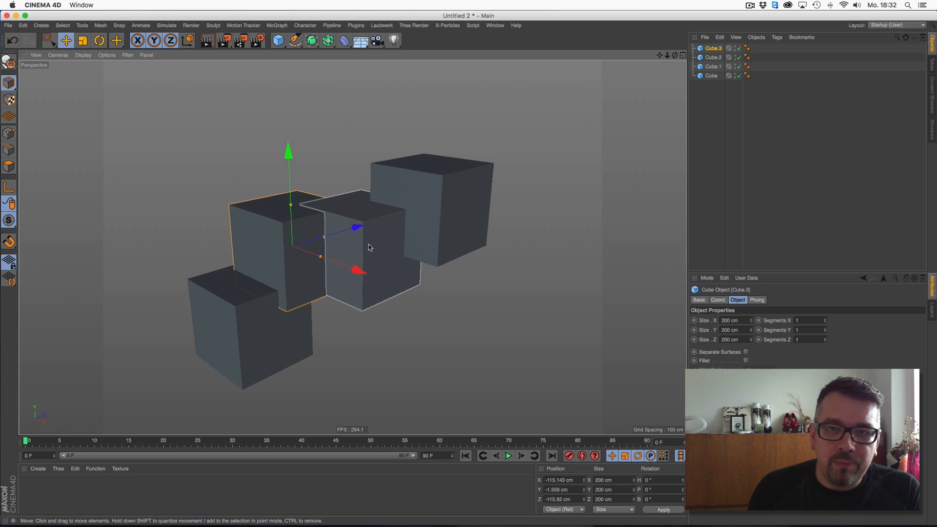
click(408, 27)
click(325, 111)
click(361, 44)
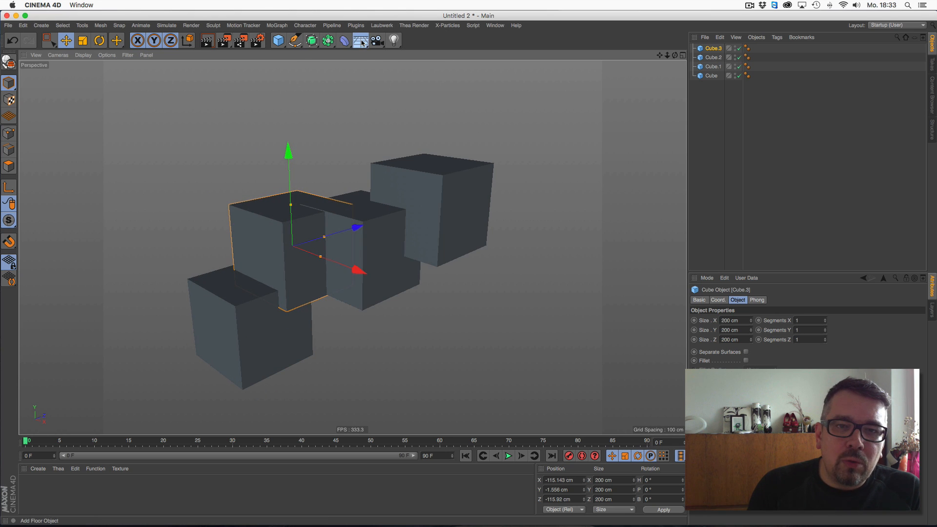
click(360, 29)
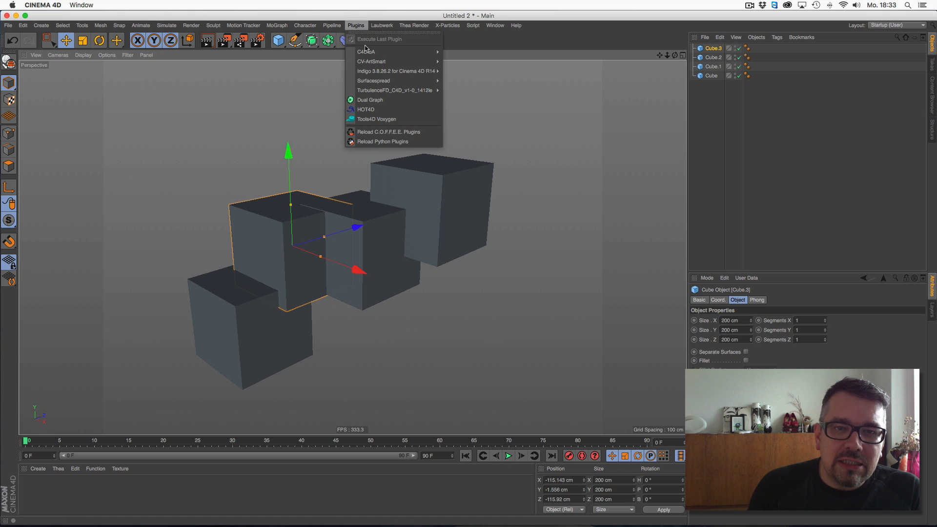
click(585, 85)
- Add a Sun light and attach a Thea Sky tag to it
click(395, 41)
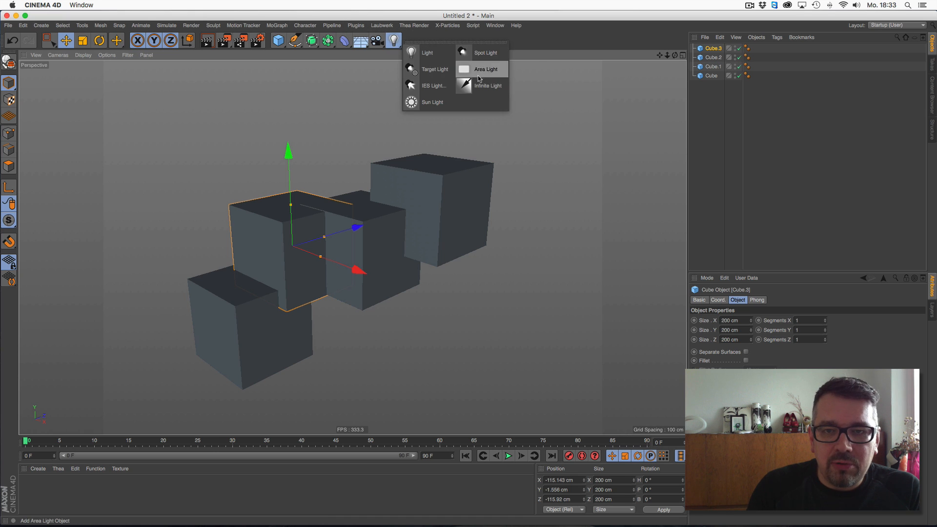
click(432, 102)
right_click(710, 49)
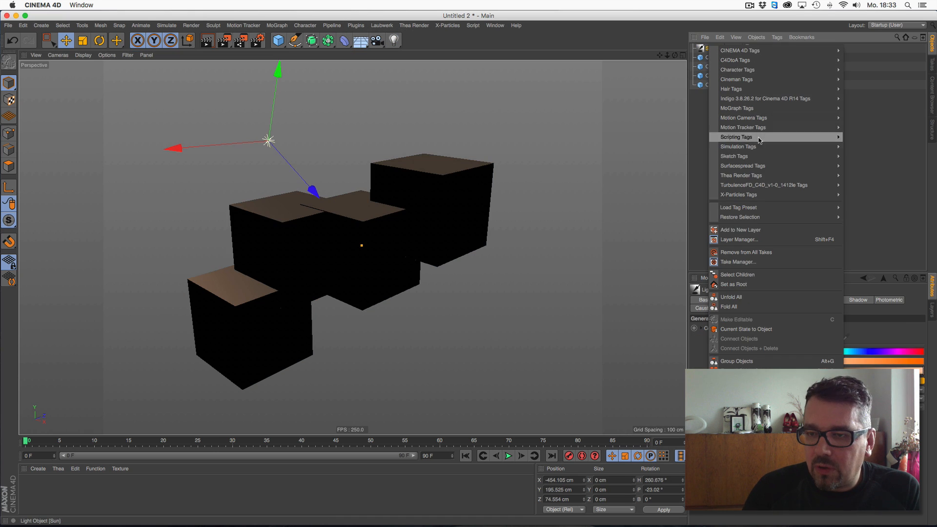
mouse_move(741, 176)
click(866, 217)
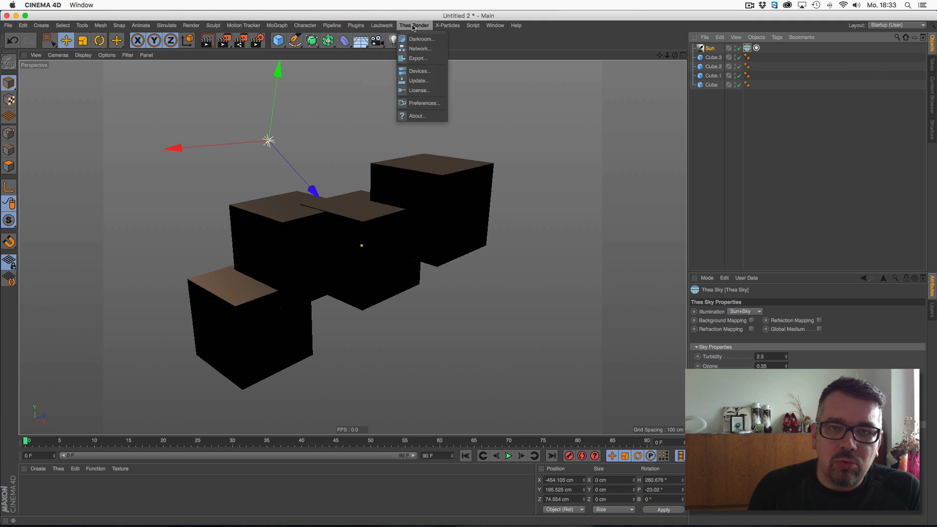
- Open the Thea Darkroom, choose the Presto (MC) engine, start the interactive render and reposition the window
click(415, 39)
click(491, 54)
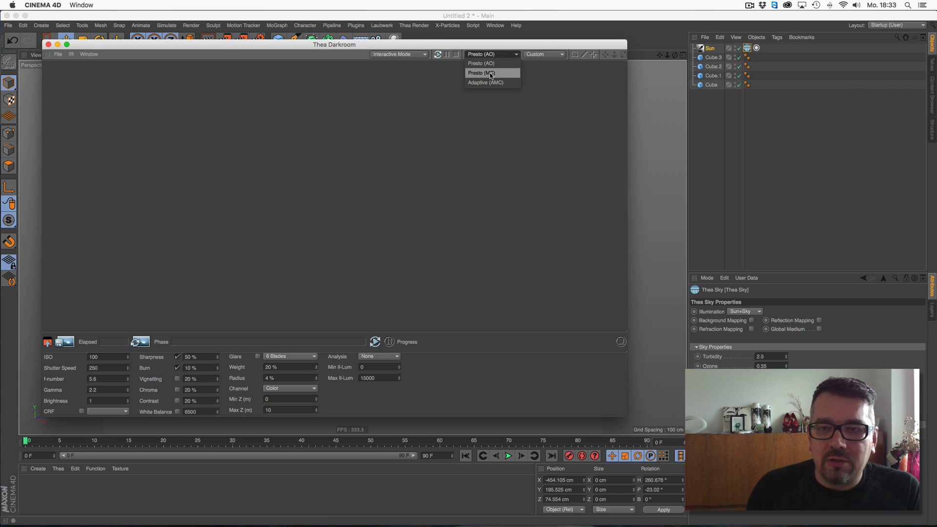
click(493, 63)
drag(494, 45, 506, 39)
click(450, 48)
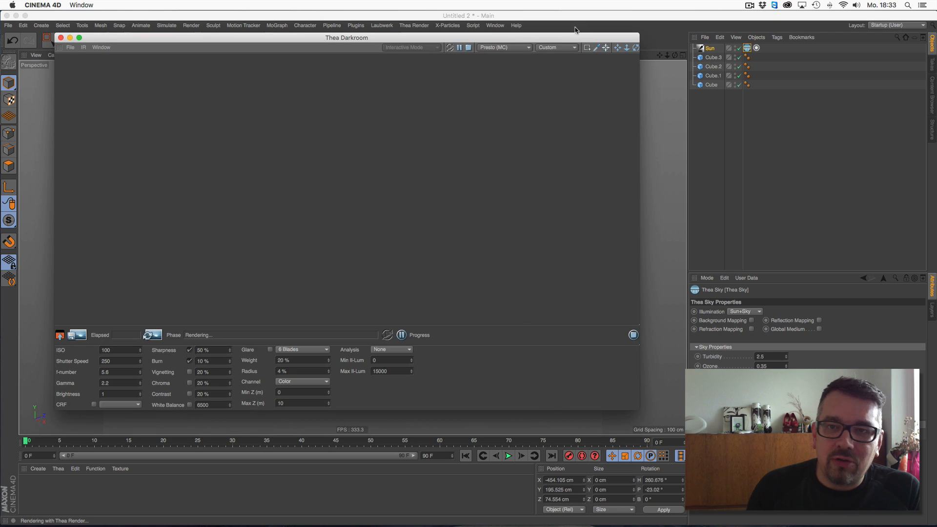
click(684, 58)
mouse_move(684, 59)
mouse_down()
mouse_move(701, 40)
mouse_move(674, 69)
mouse_move(651, 128)
mouse_move(665, 55)
mouse_move(676, 59)
mouse_up()
drag(464, 37, 454, 65)
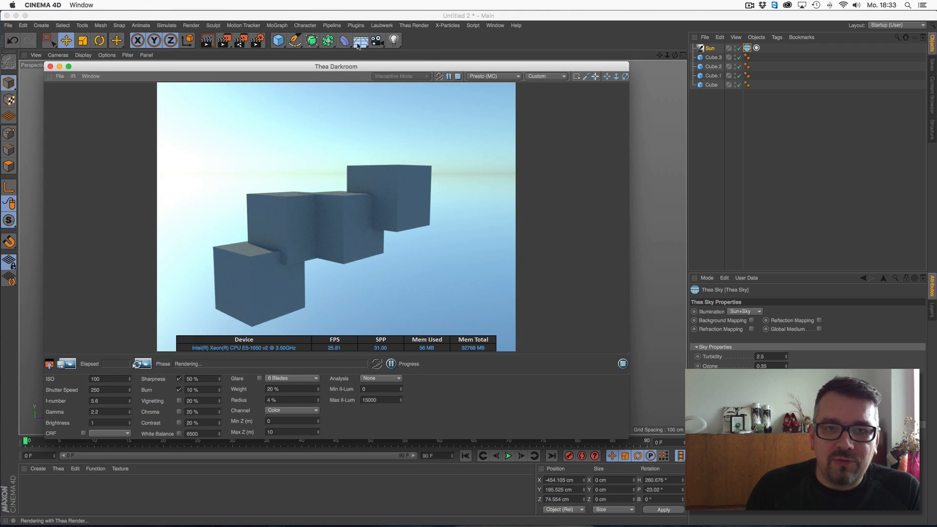
- Add a Floor object beneath the cubes and adjust the camera view while the interactive render updates
click(361, 40)
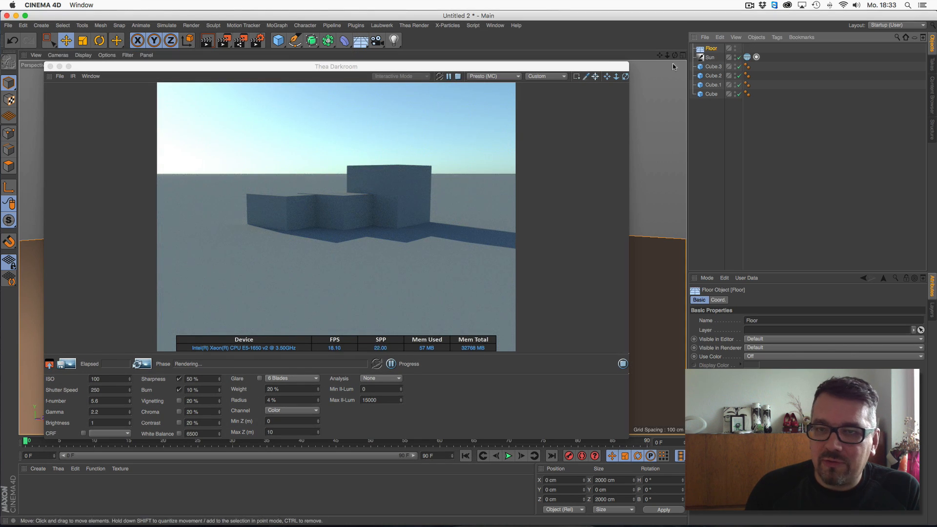
drag(565, 67, 434, 368)
drag(362, 169, 363, 218)
drag(360, 367, 480, 45)
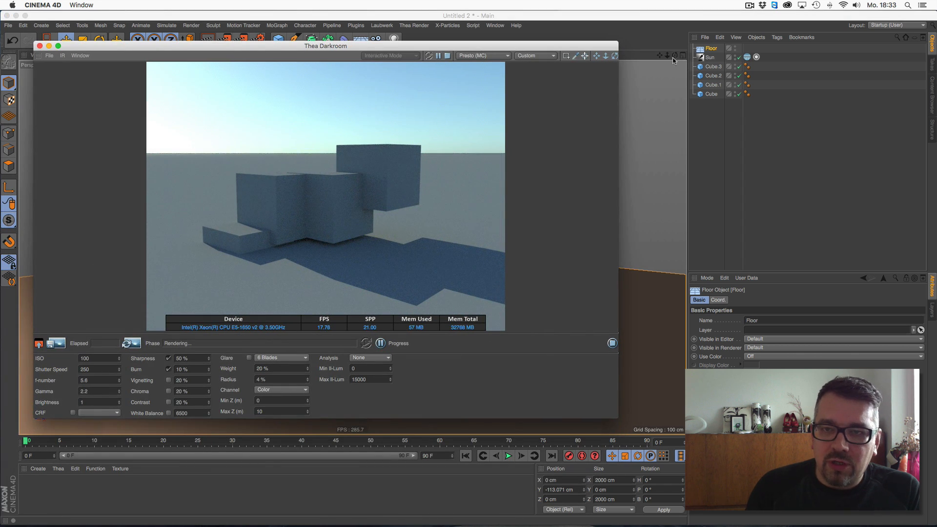
click(675, 55)
drag(675, 56, 682, 68)
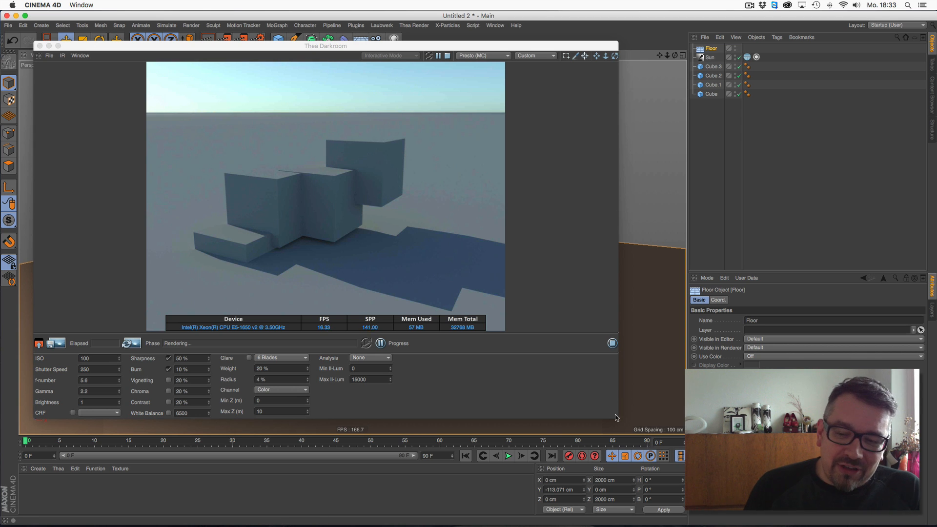
drag(617, 417, 619, 430)
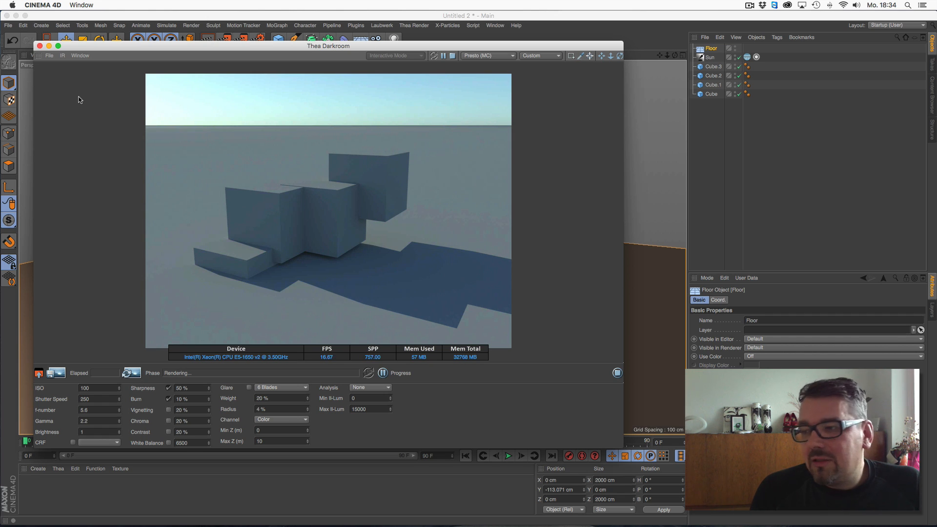
- Close the Thea Darkroom window
click(39, 46)
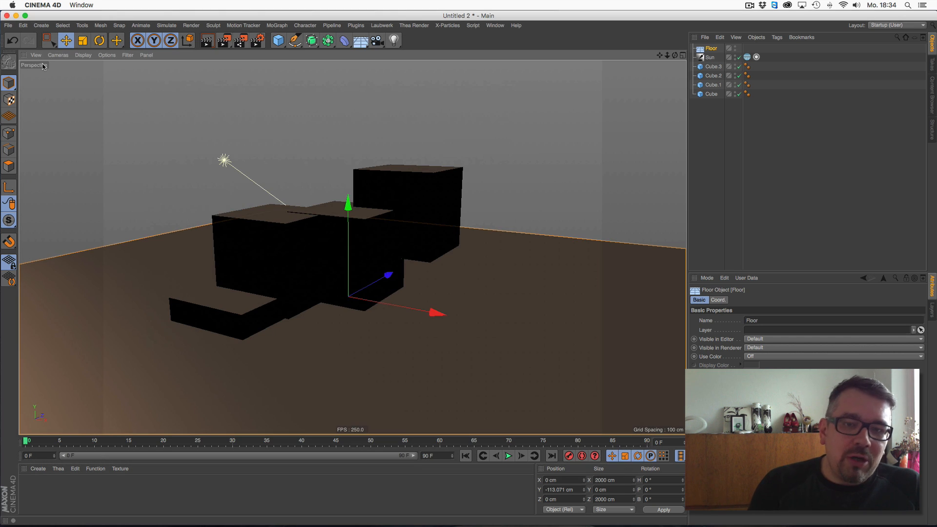
click(494, 25)
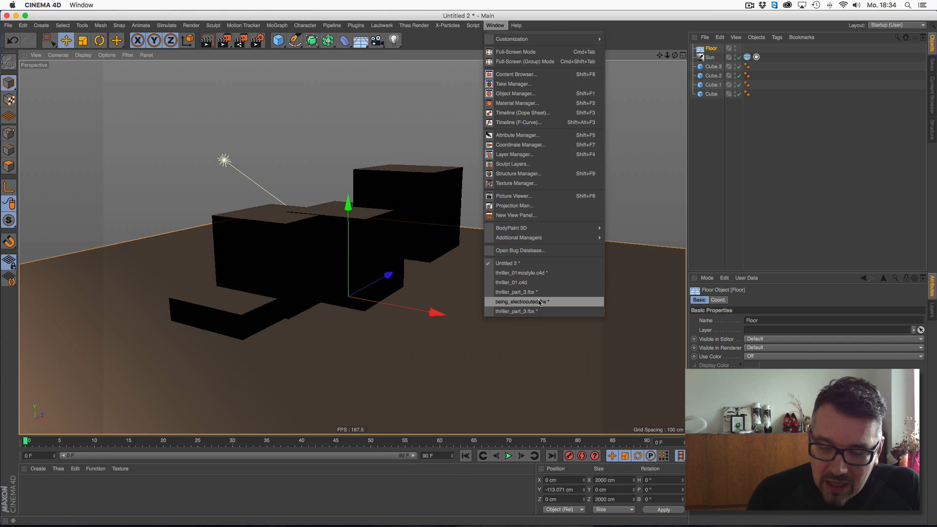
click(436, 484)
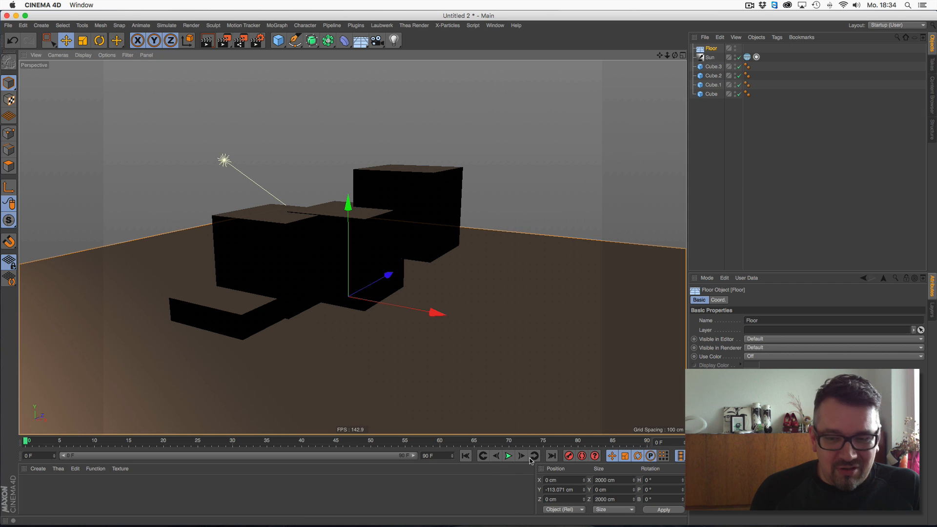
- Switch to the thriller_01.c4d document and then to the thriller_part_3.fbx document
click(495, 24)
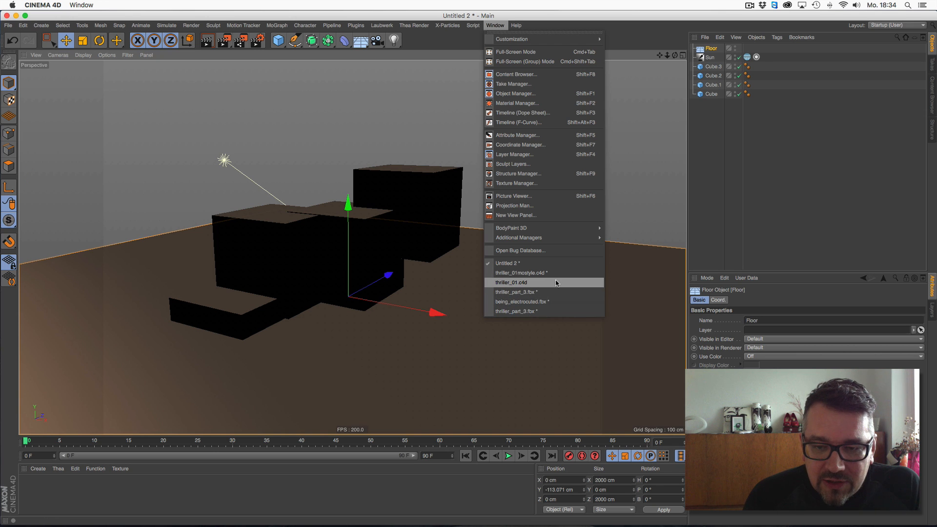
click(556, 283)
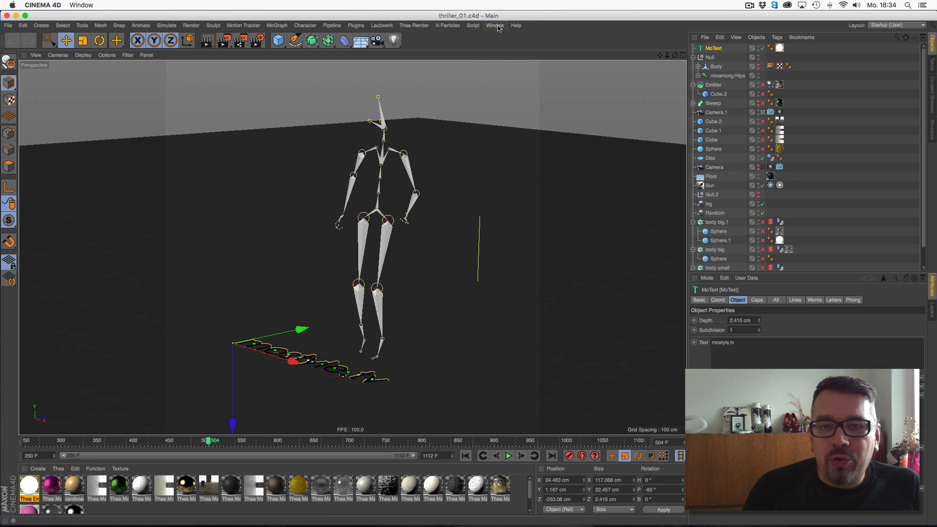
click(495, 25)
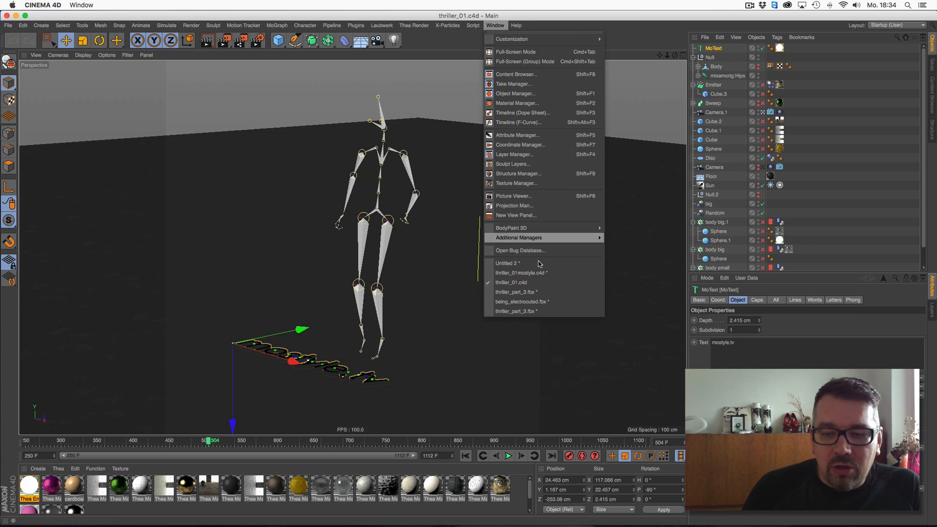
click(535, 313)
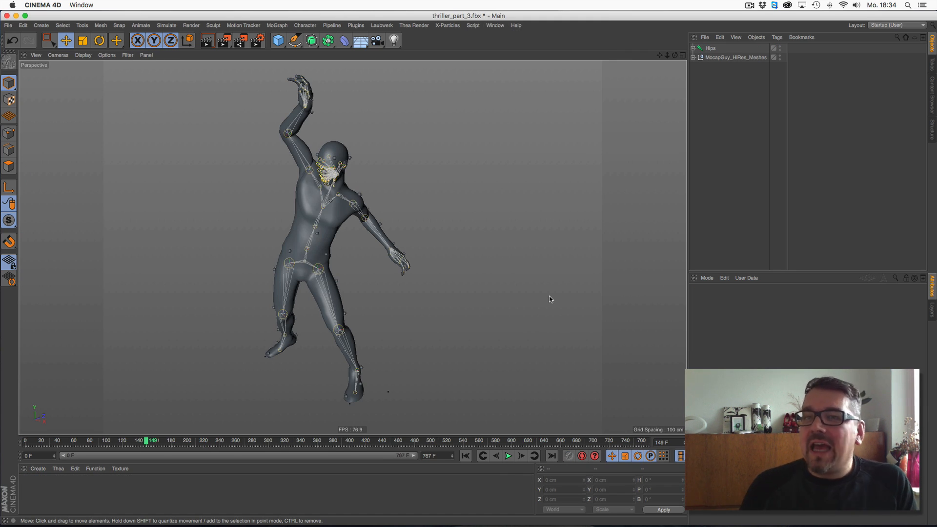
- Switch to Finder and preview breake_dance_freeze_04_comp02.mp4 from the out folder
click(16, 16)
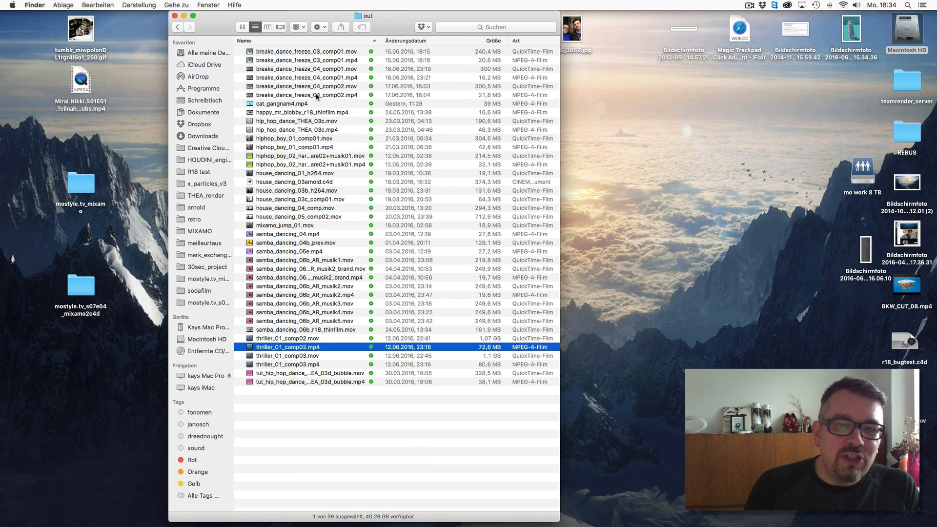
click(315, 95)
key(space)
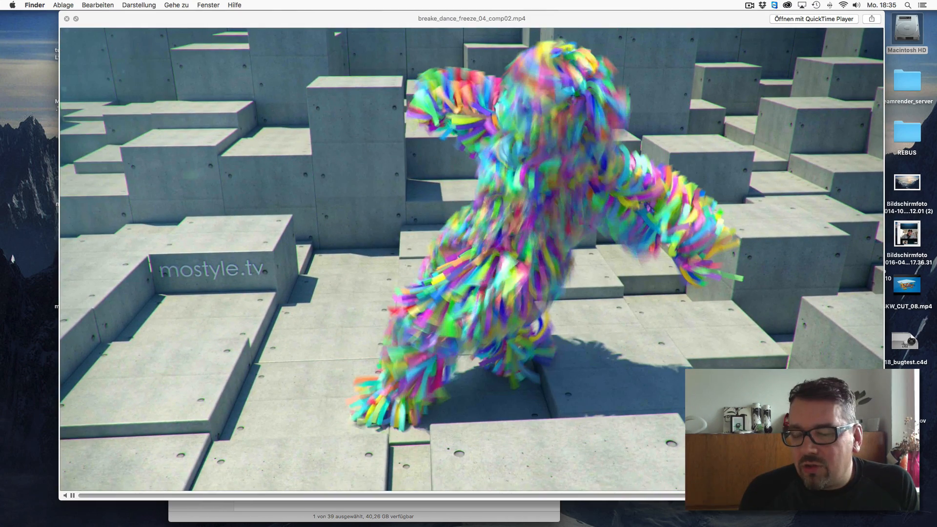
key(space)
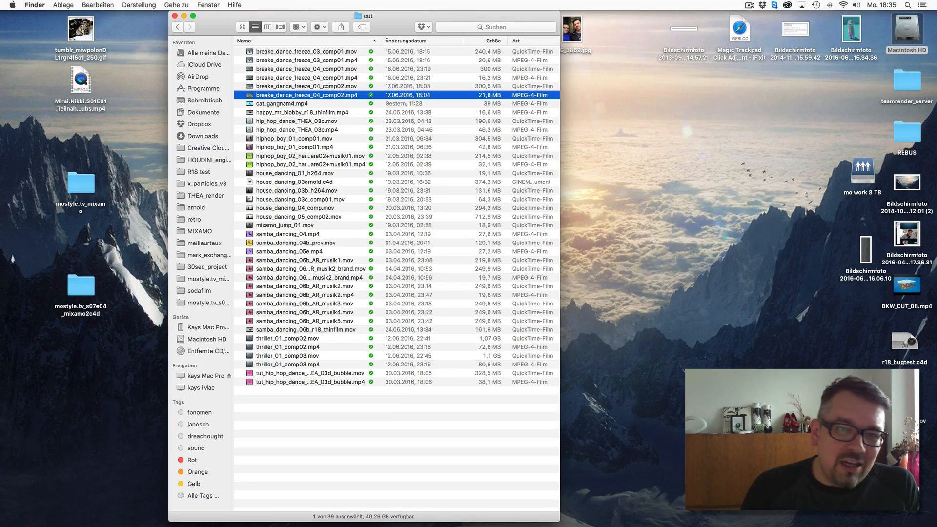
- Preview the samba_dancing_06b_AR_musik5.mov render in the out folder
click(303, 114)
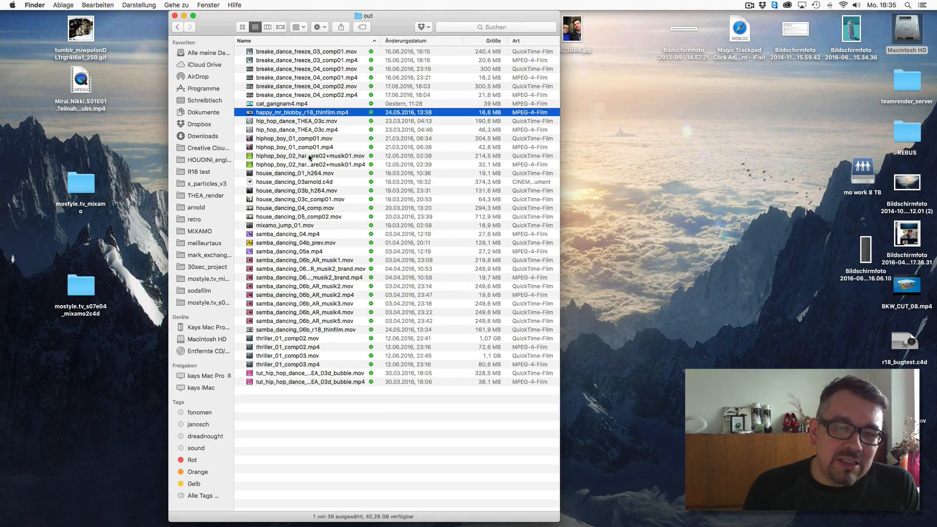
click(309, 323)
key(space)
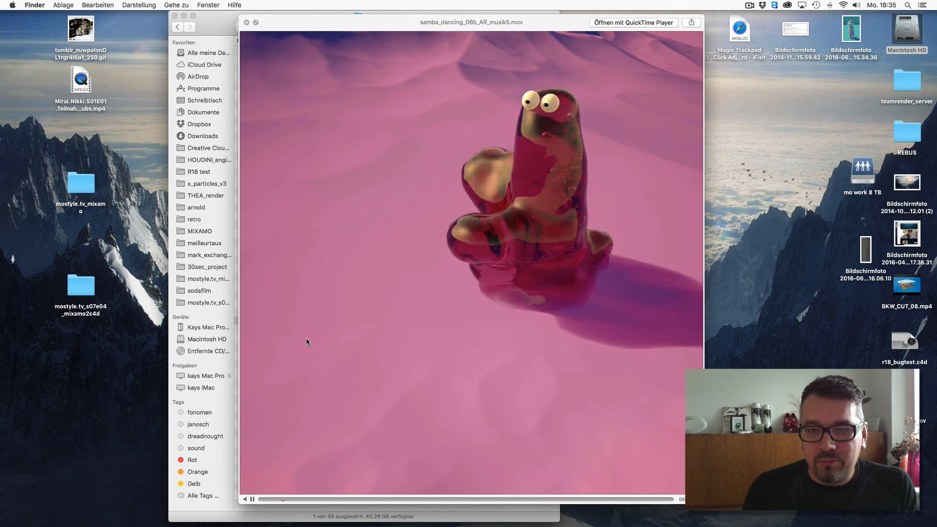
key(space)
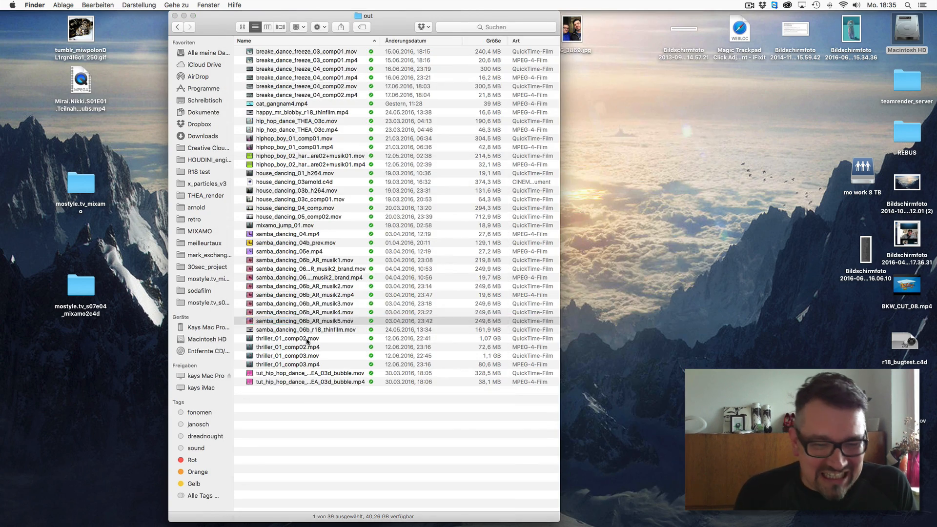
- Preview the tut_hip_hop_dance_THEA_03d_bubble.mp4 render in the out folder
click(305, 382)
key(space)
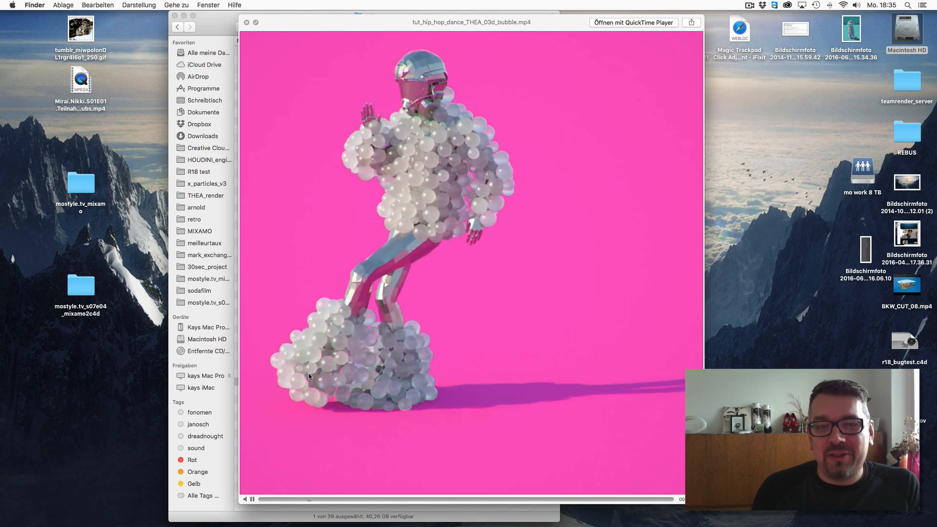
key(space)
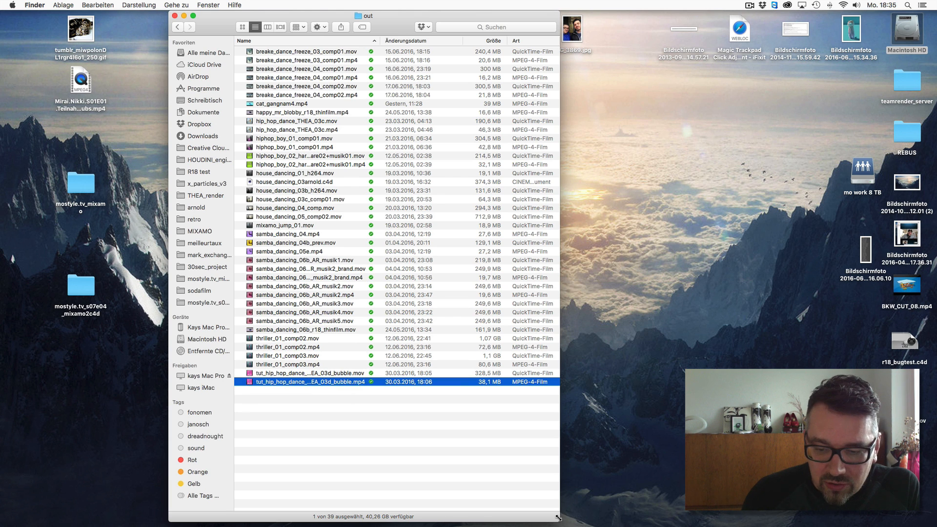
- Resize and reposition the Finder window showing the out folder
drag(559, 520, 593, 450)
drag(511, 19, 481, 70)
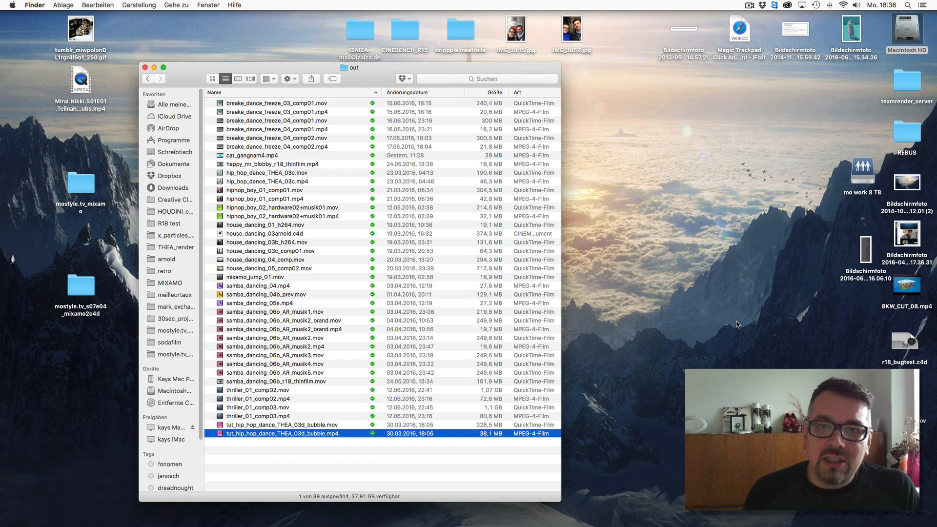
drag(561, 63, 626, 90)
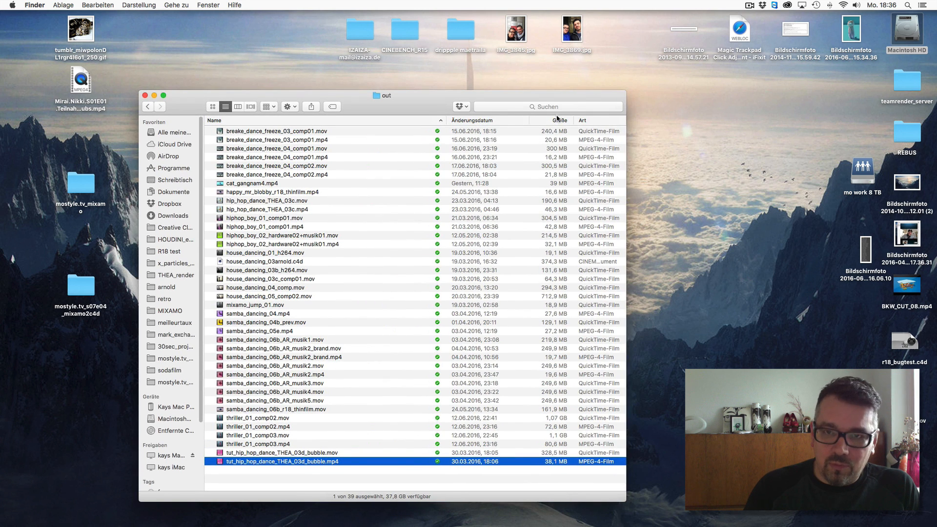
drag(541, 98, 539, 96)
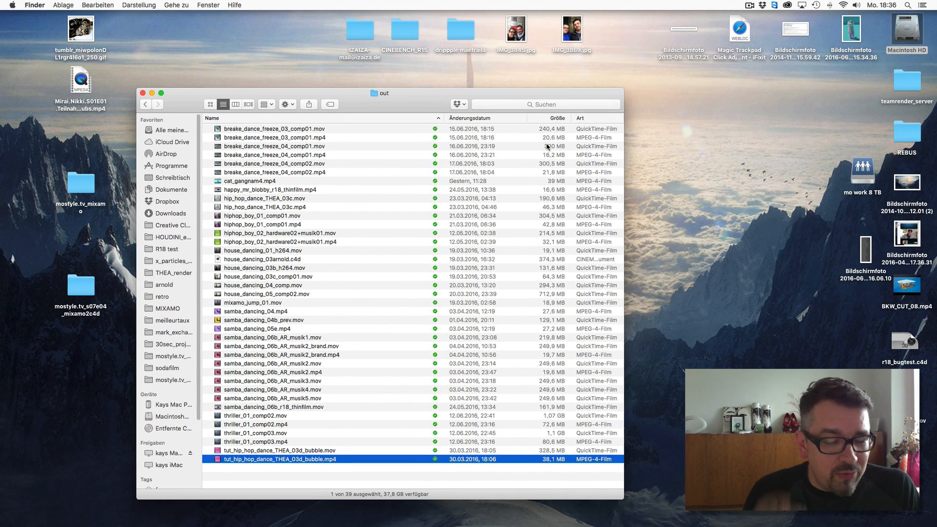